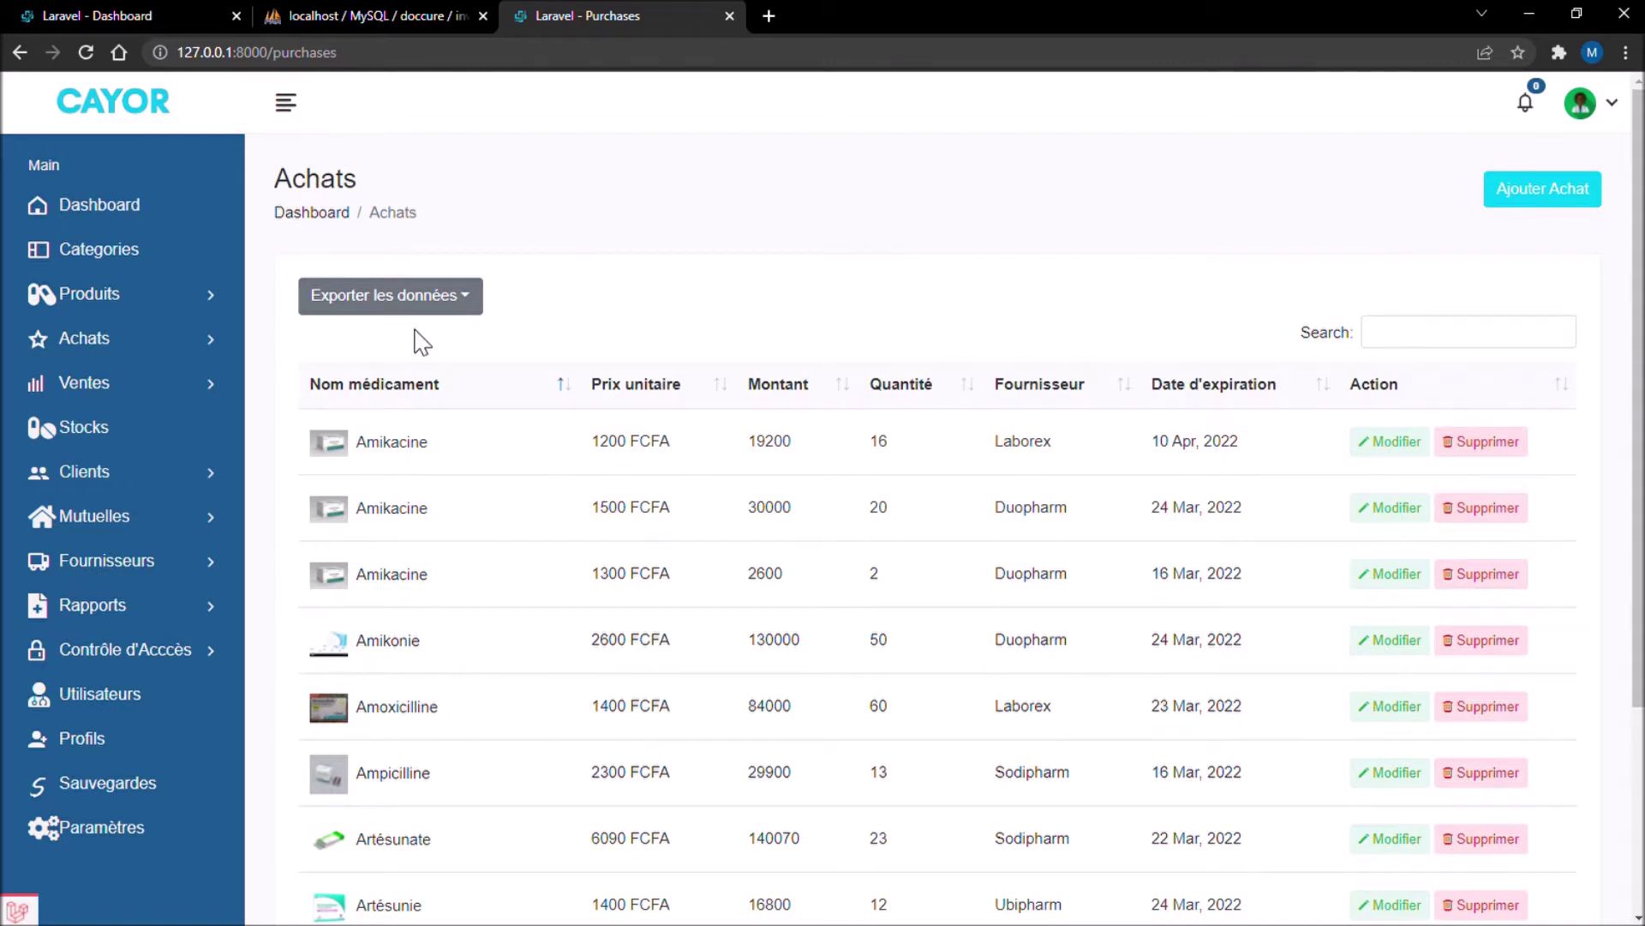
Step: Open the cash sales list, view the invoice of the fourth sale, and return to the list
{"action": "left_click", "coordinate": [210, 398]}
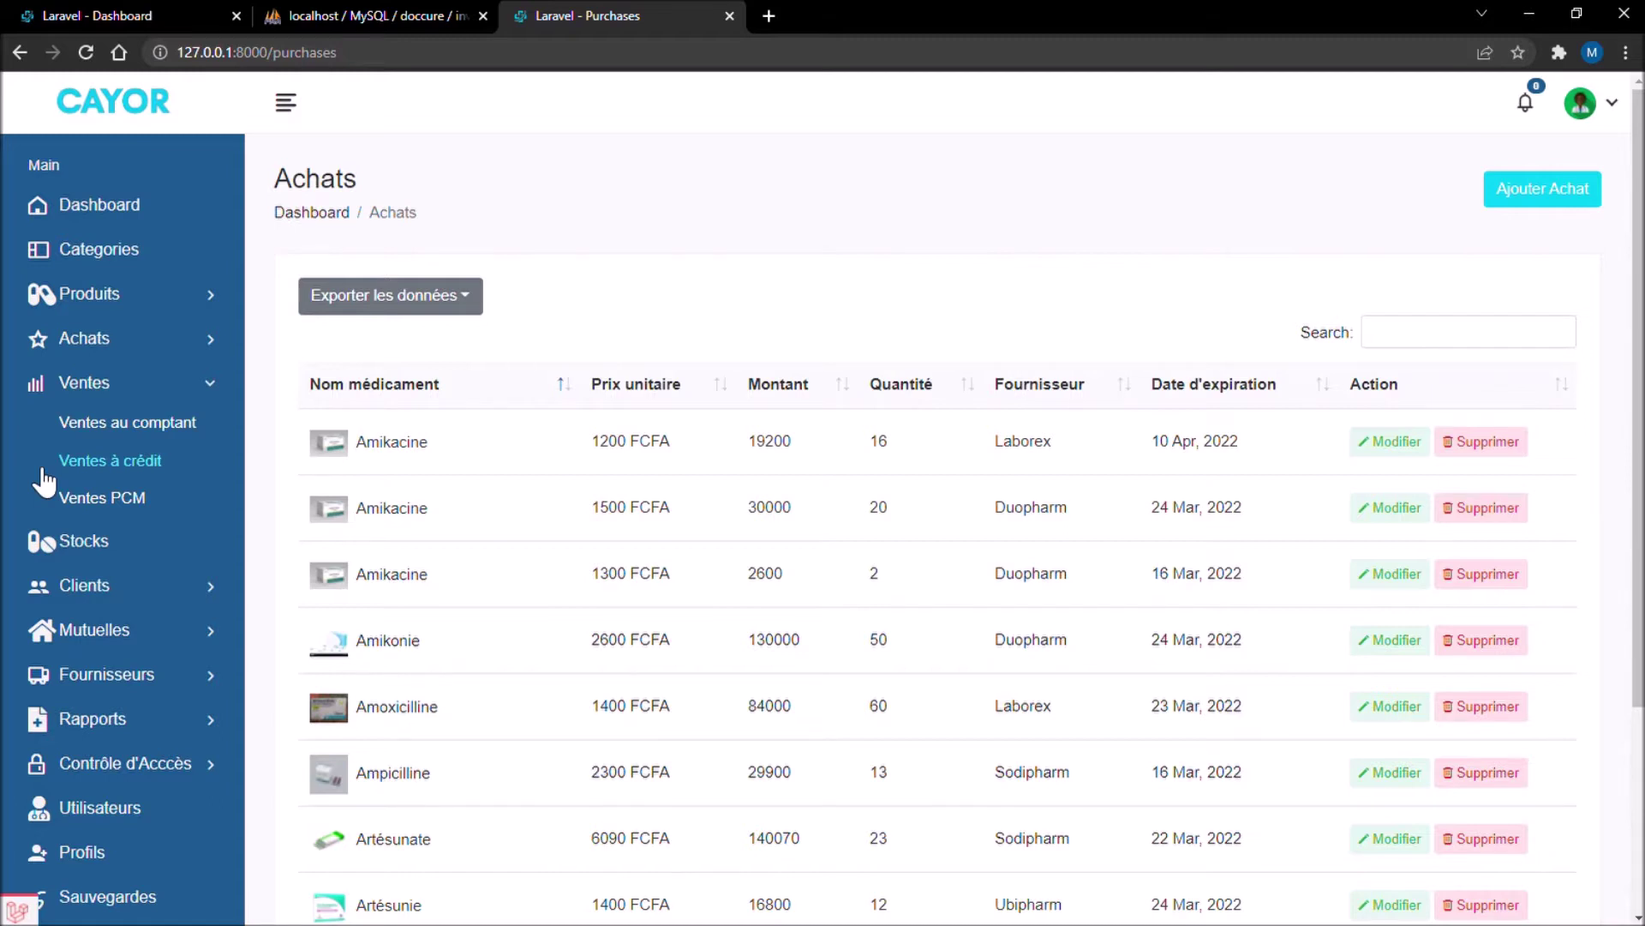
{"action": "left_click", "coordinate": [146, 424]}
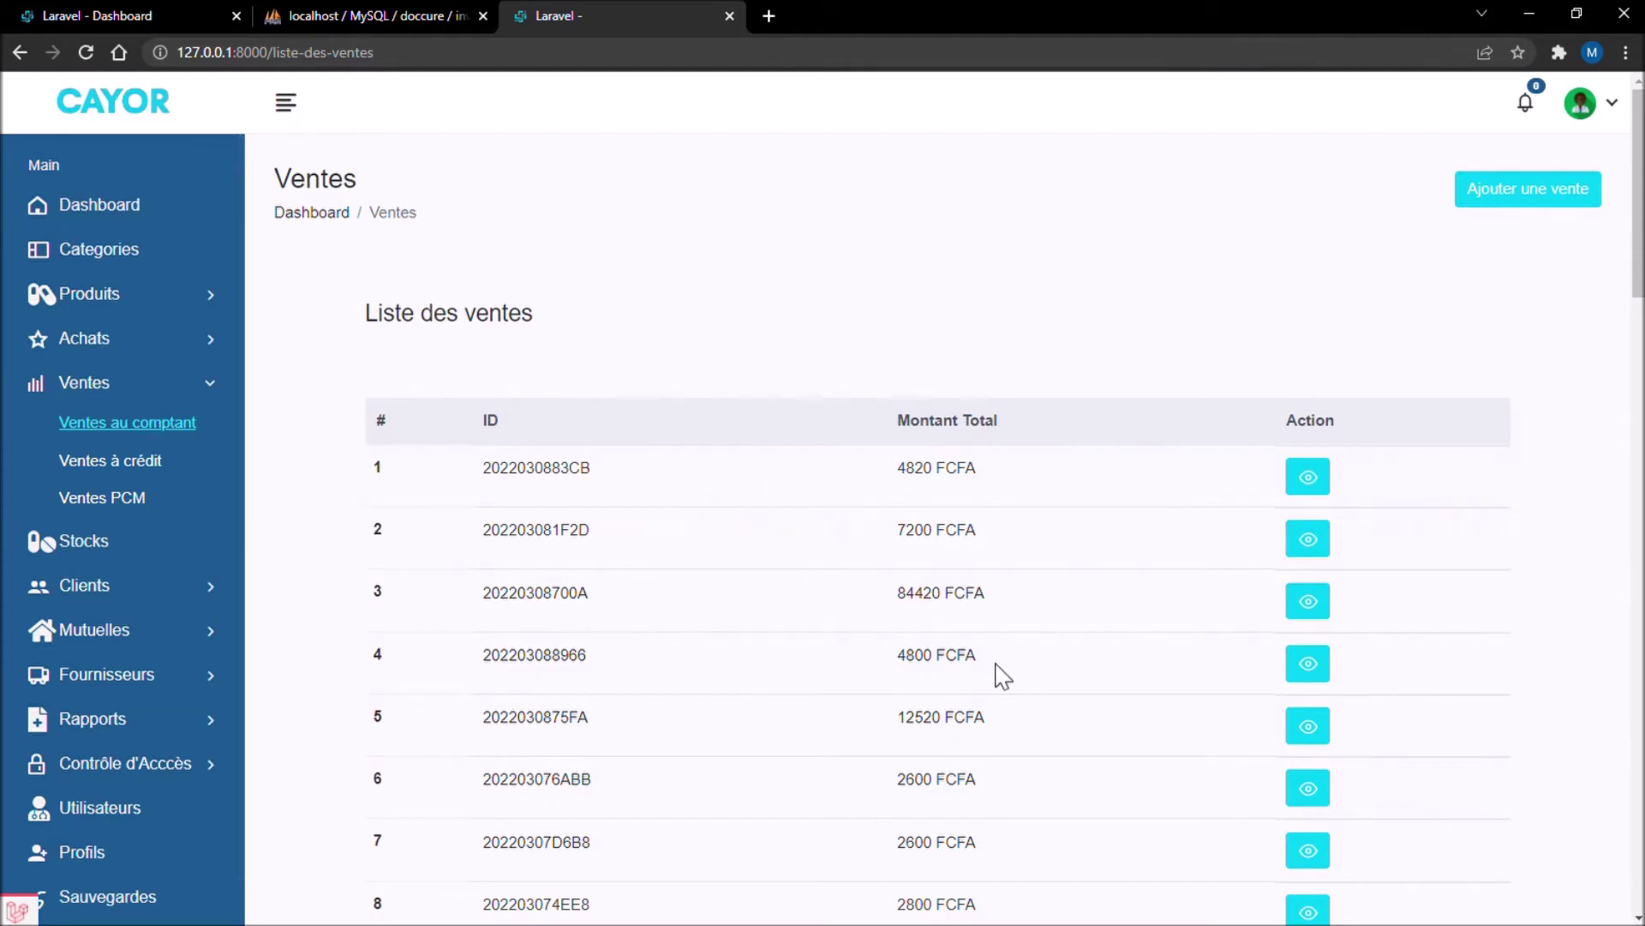
{"action": "left_click", "coordinate": [1320, 670]}
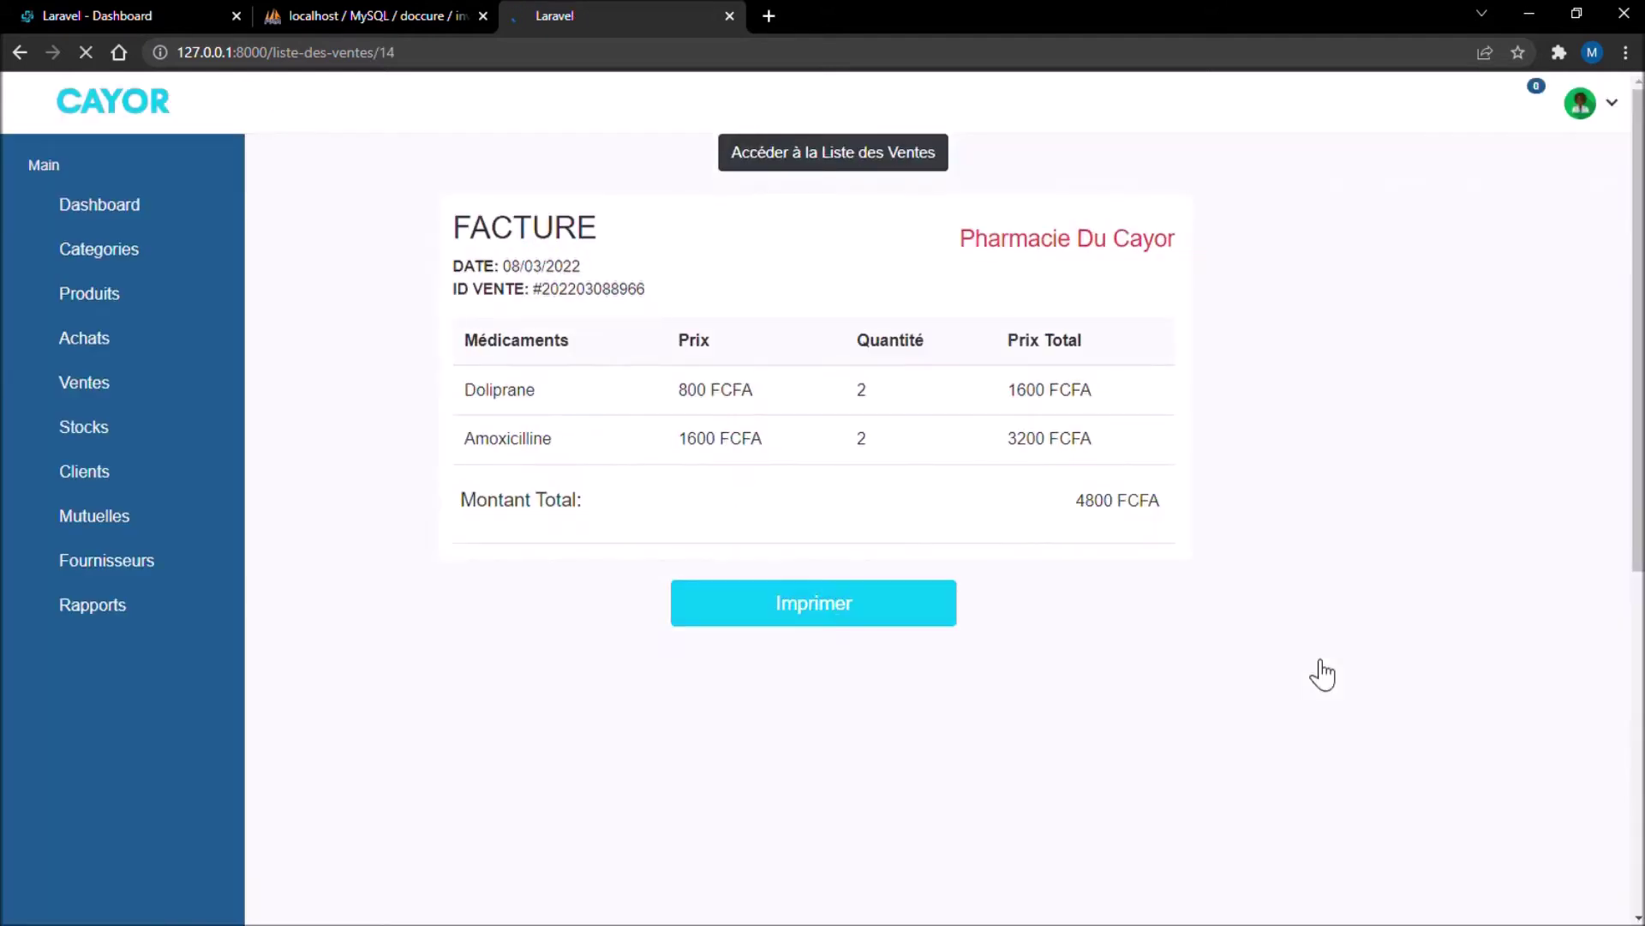
{"action": "left_click", "coordinate": [826, 168]}
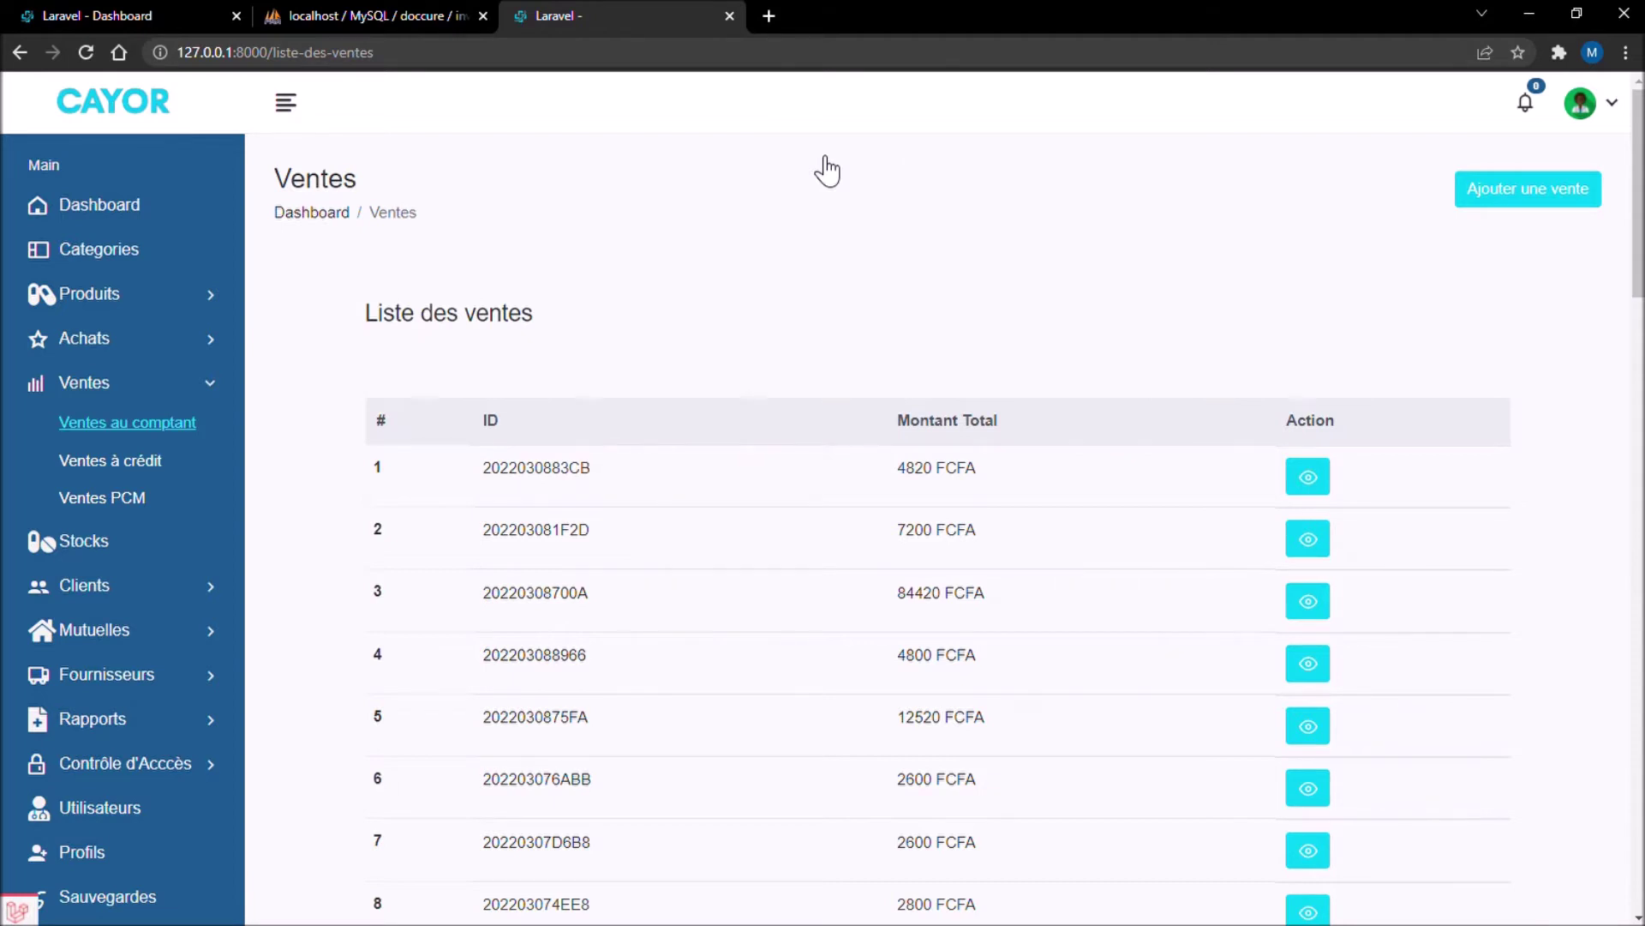
Step: Start a new cash sale and add 2 units of Doliprane, searching for the product with "doli"
{"action": "left_click", "coordinate": [1568, 193]}
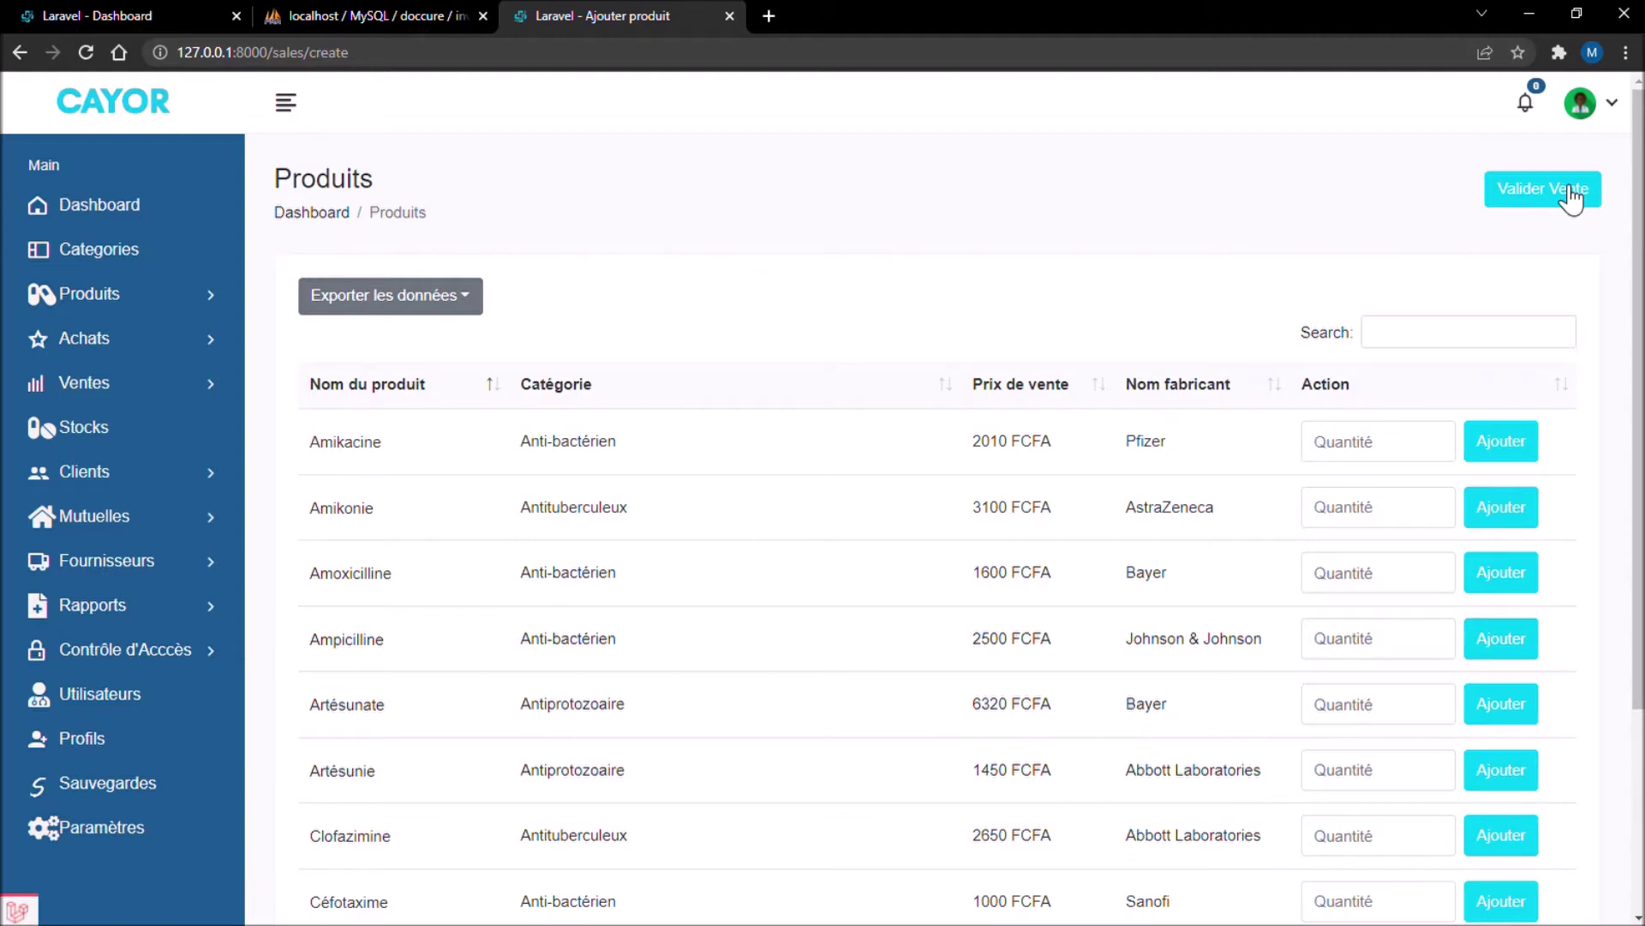
{"action": "left_click", "coordinate": [1401, 345]}
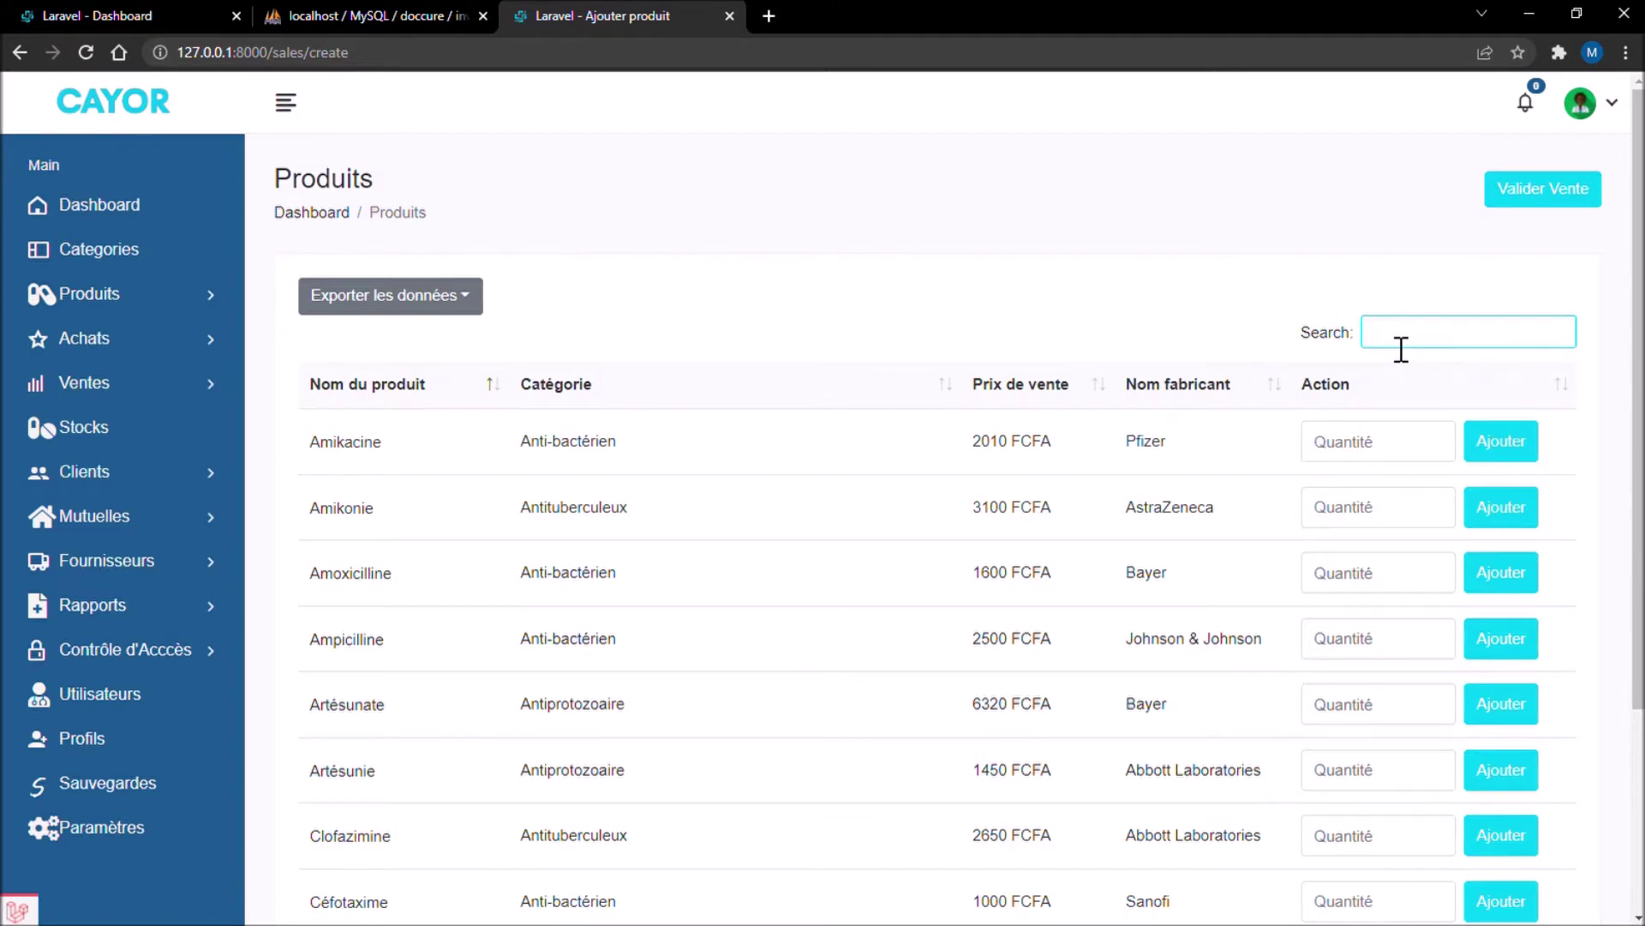
{"action": "type", "text": "doli"}
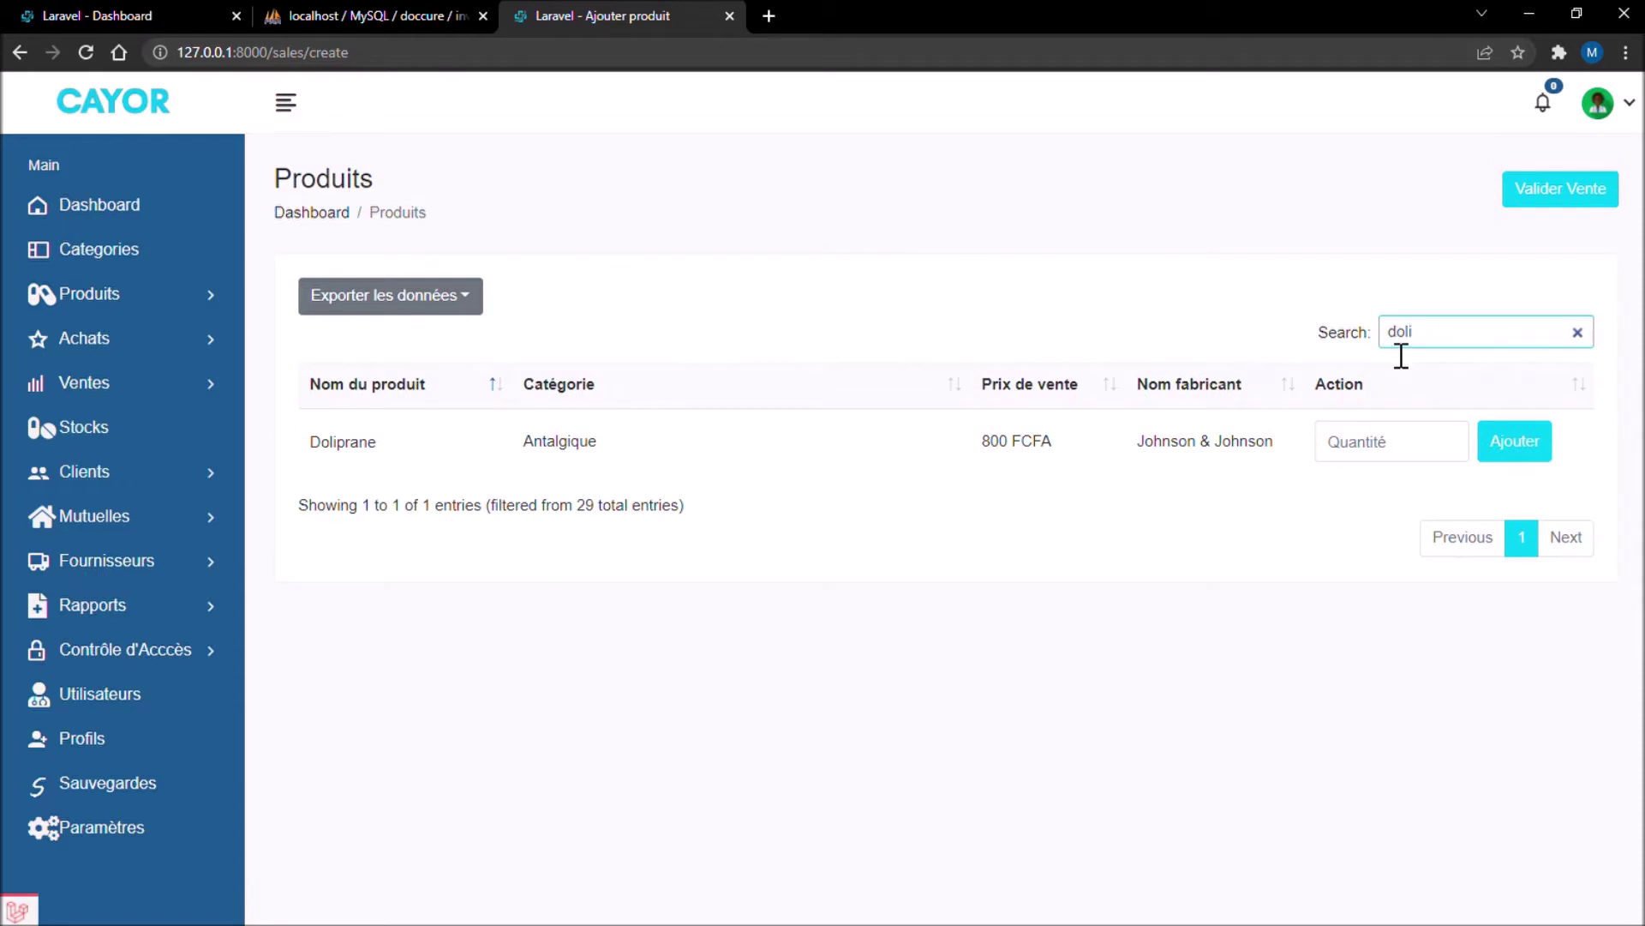
{"action": "left_click", "coordinate": [1449, 438]}
{"action": "left_click", "coordinate": [1450, 438]}
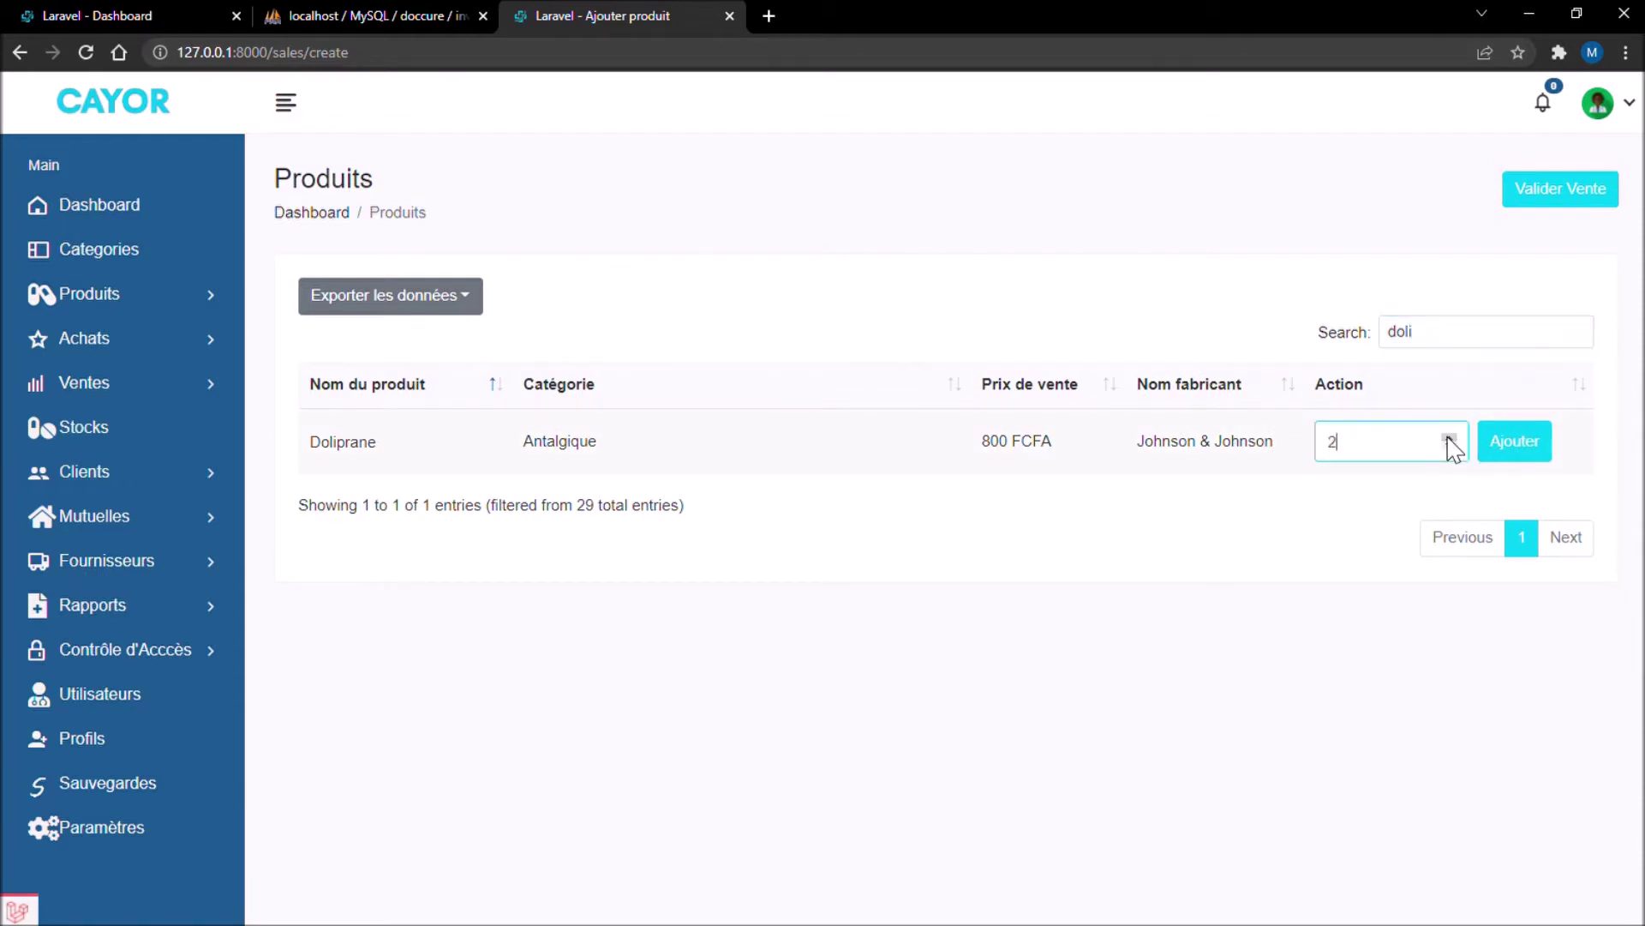
{"action": "left_click", "coordinate": [1499, 439]}
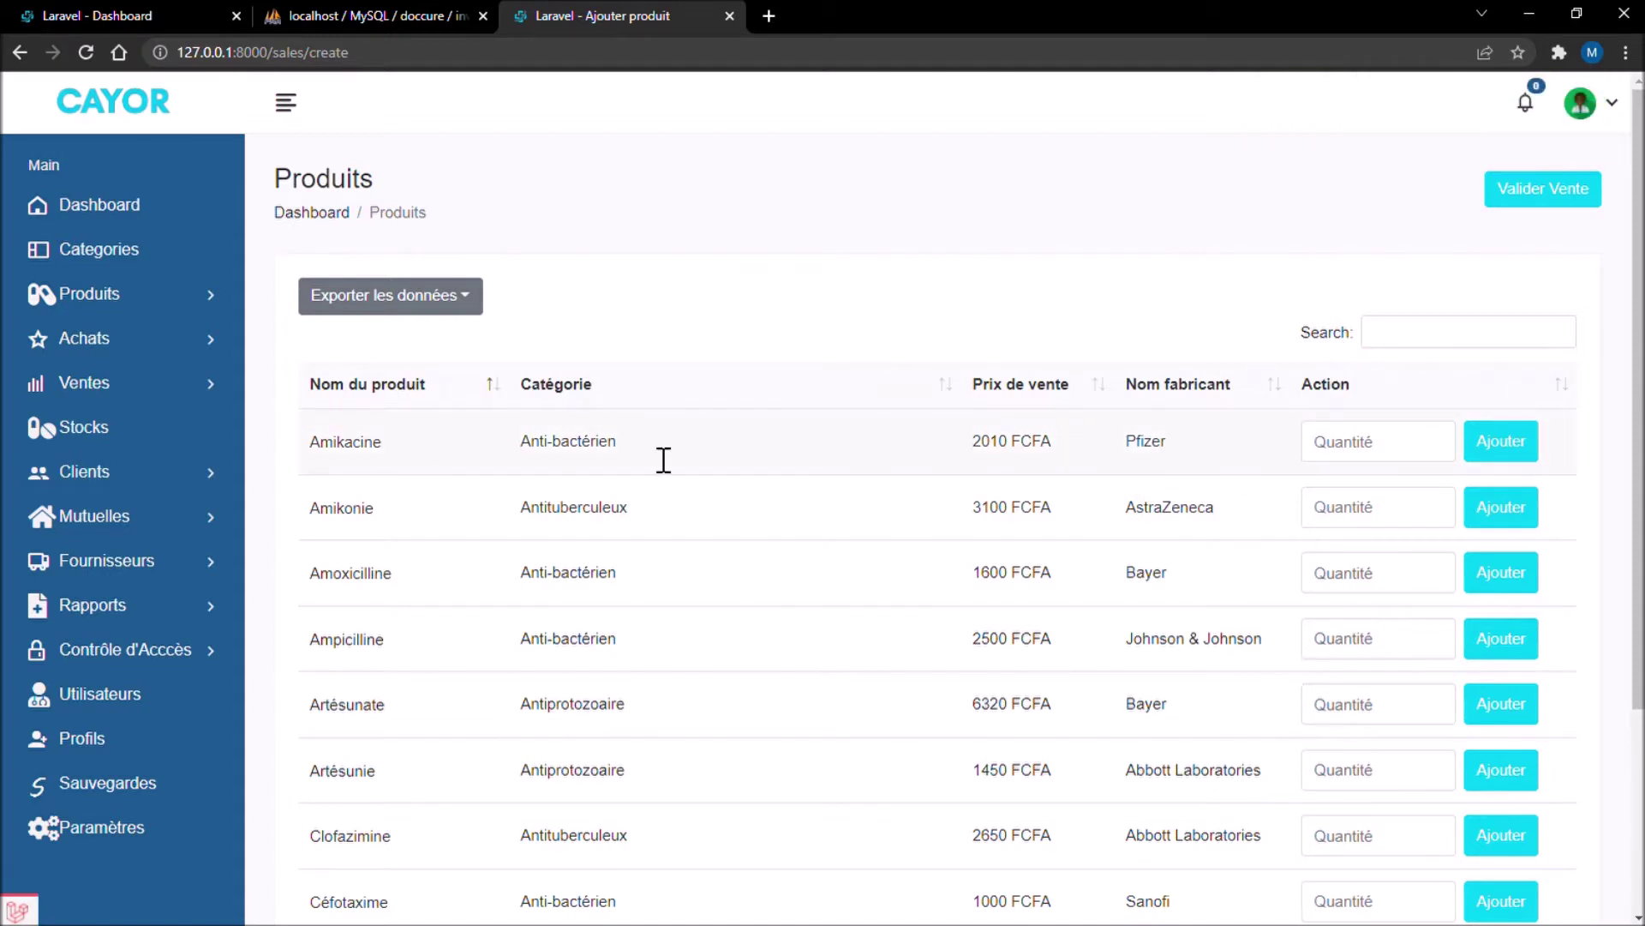
Step: Add 2 units of Amikacine to the cash sale
{"action": "left_click", "coordinate": [1436, 438]}
{"action": "left_click", "coordinate": [1436, 438]}
{"action": "left_click", "coordinate": [1436, 438]}
{"action": "left_click", "coordinate": [1435, 438]}
{"action": "left_click", "coordinate": [1485, 452]}
{"action": "left_click", "coordinate": [1435, 439]}
{"action": "left_click", "coordinate": [1435, 439]}
{"action": "left_click", "coordinate": [1484, 442]}
Step: Add 2 units of Amoxicilline to the cash sale
{"action": "double_click", "coordinate": [1435, 568]}
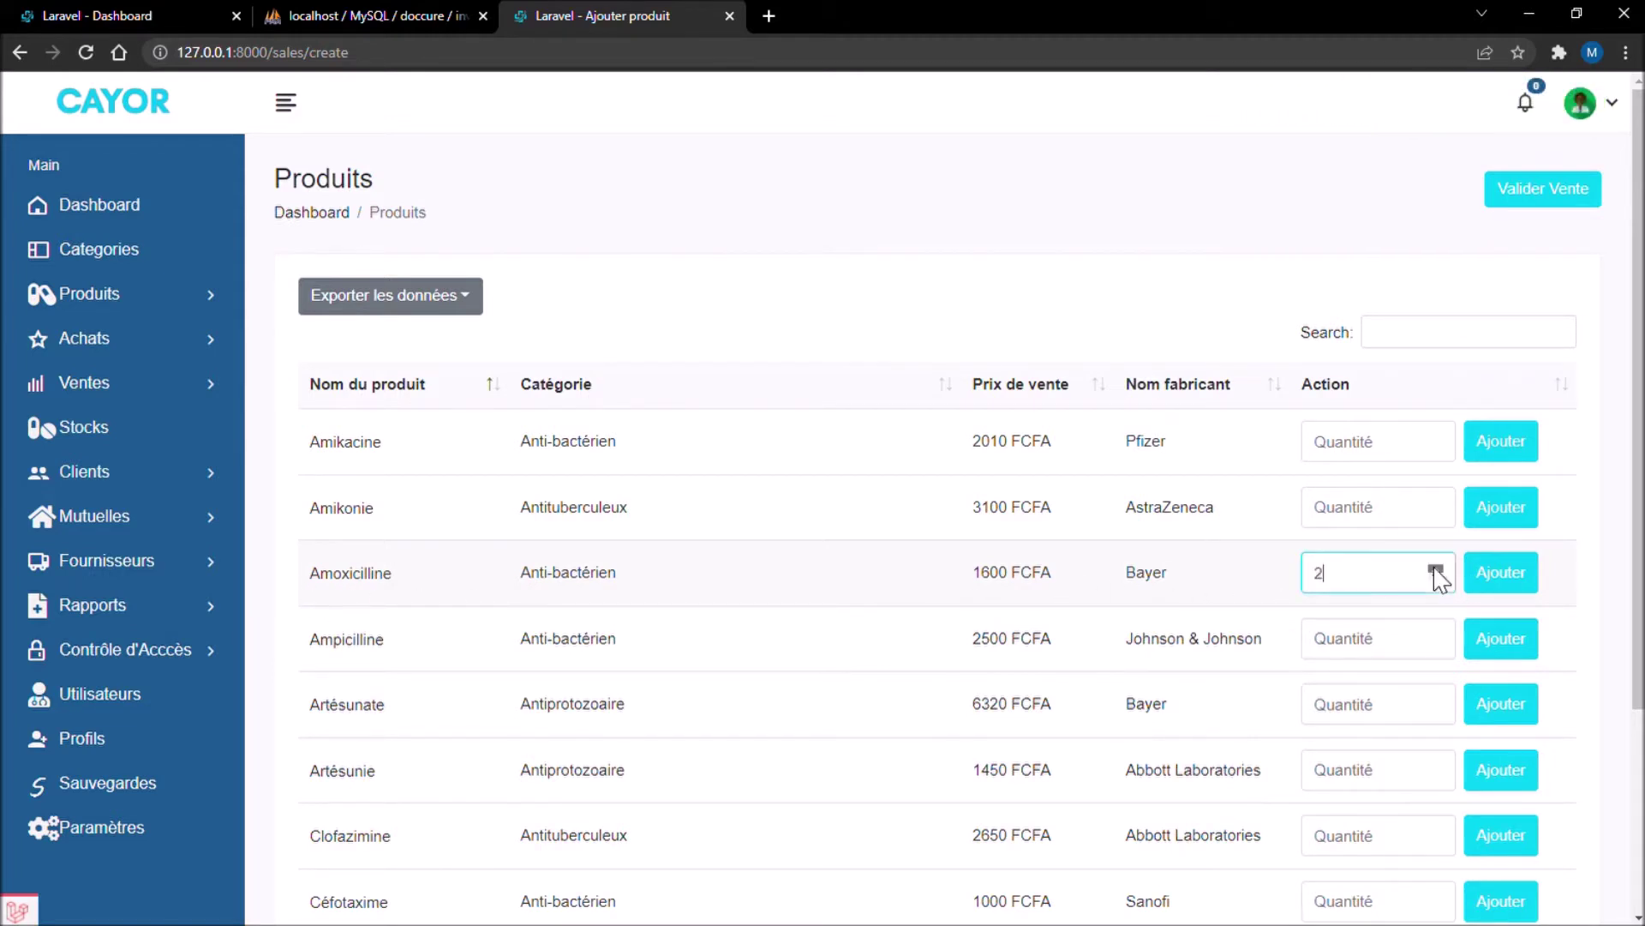
{"action": "left_click", "coordinate": [1436, 570]}
{"action": "left_click", "coordinate": [1436, 577]}
{"action": "left_click", "coordinate": [1495, 587]}
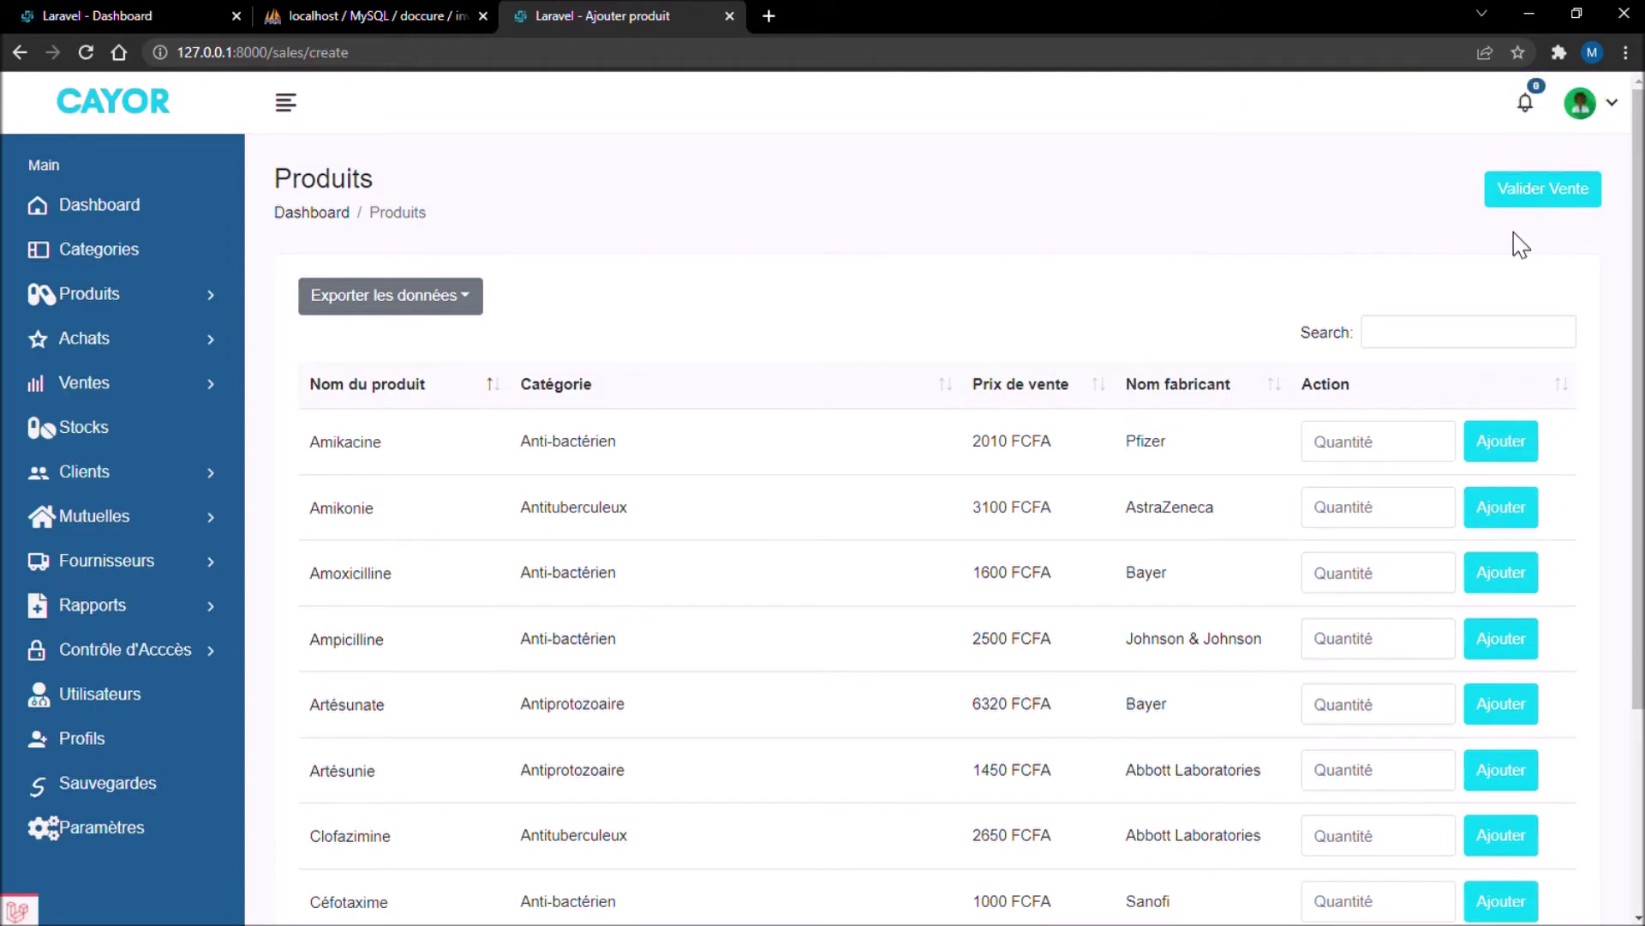
Step: Remove Amoxicilline from the sales awaiting validation and validate the remaining cash order
{"action": "left_click", "coordinate": [1545, 190]}
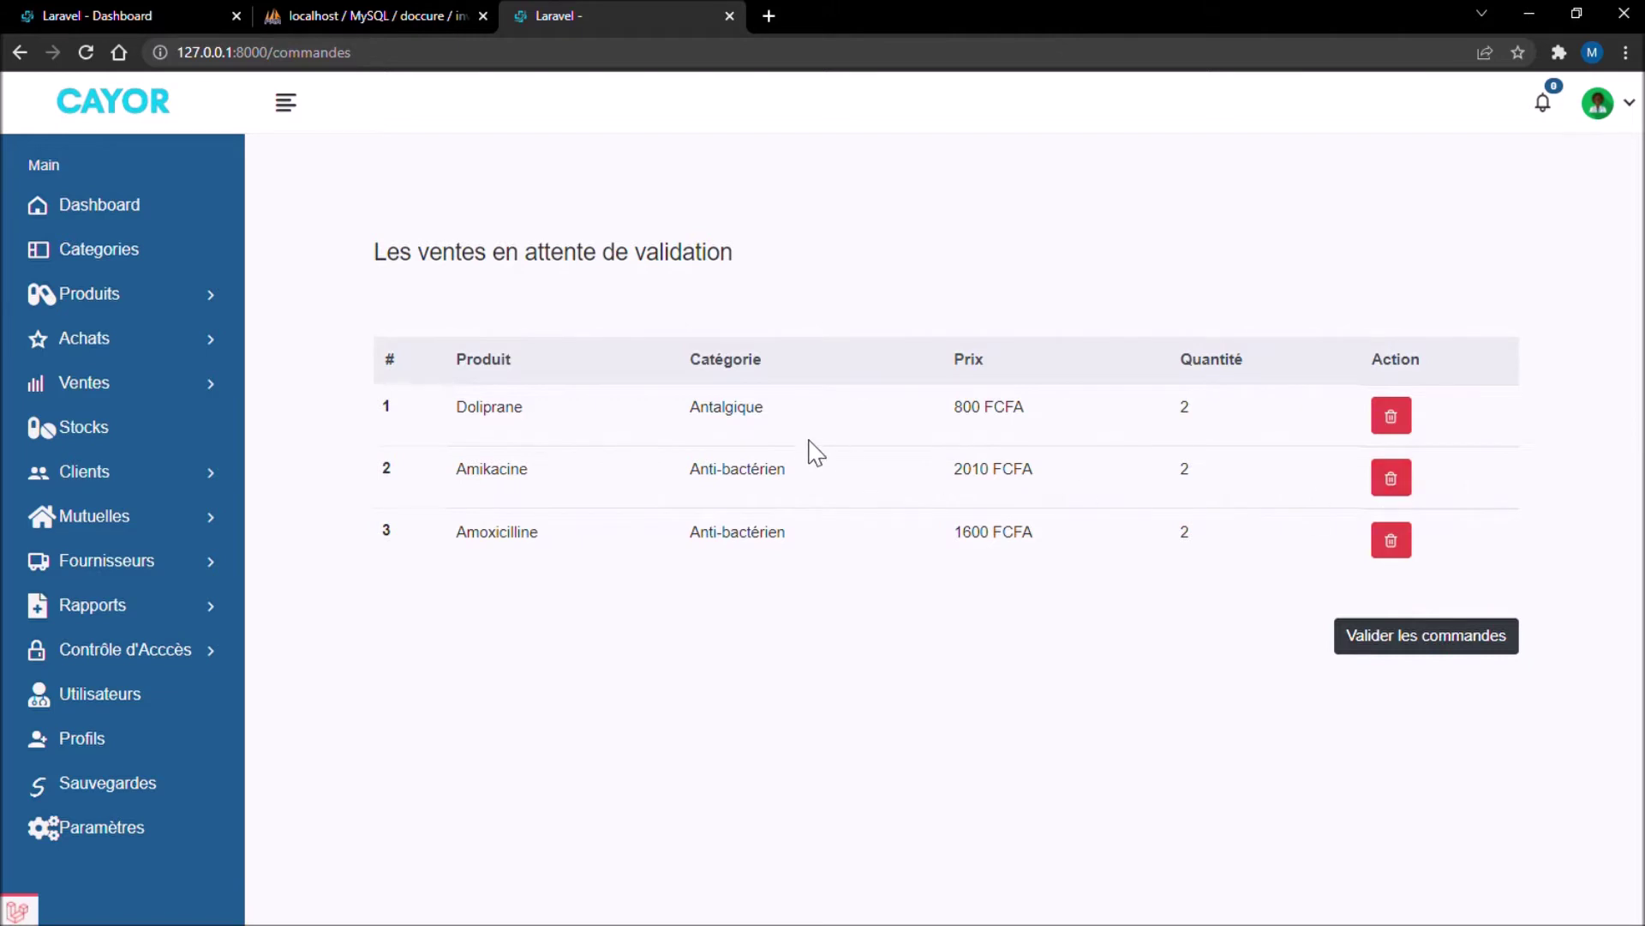
{"action": "left_click", "coordinate": [1407, 557]}
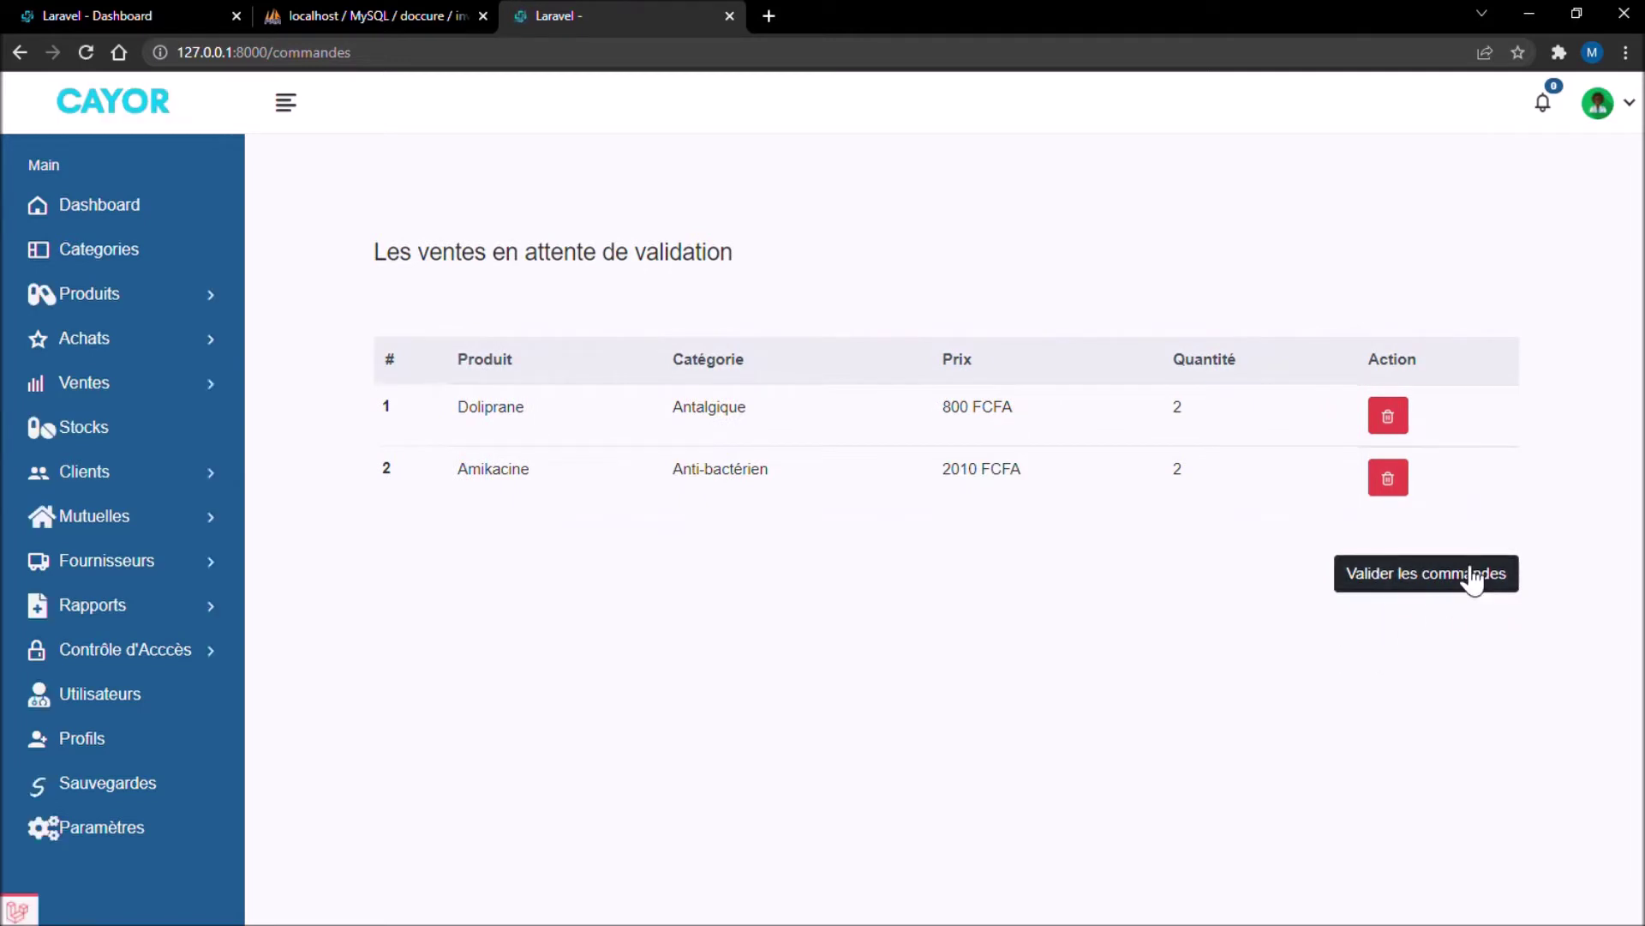
{"action": "left_click", "coordinate": [1468, 580]}
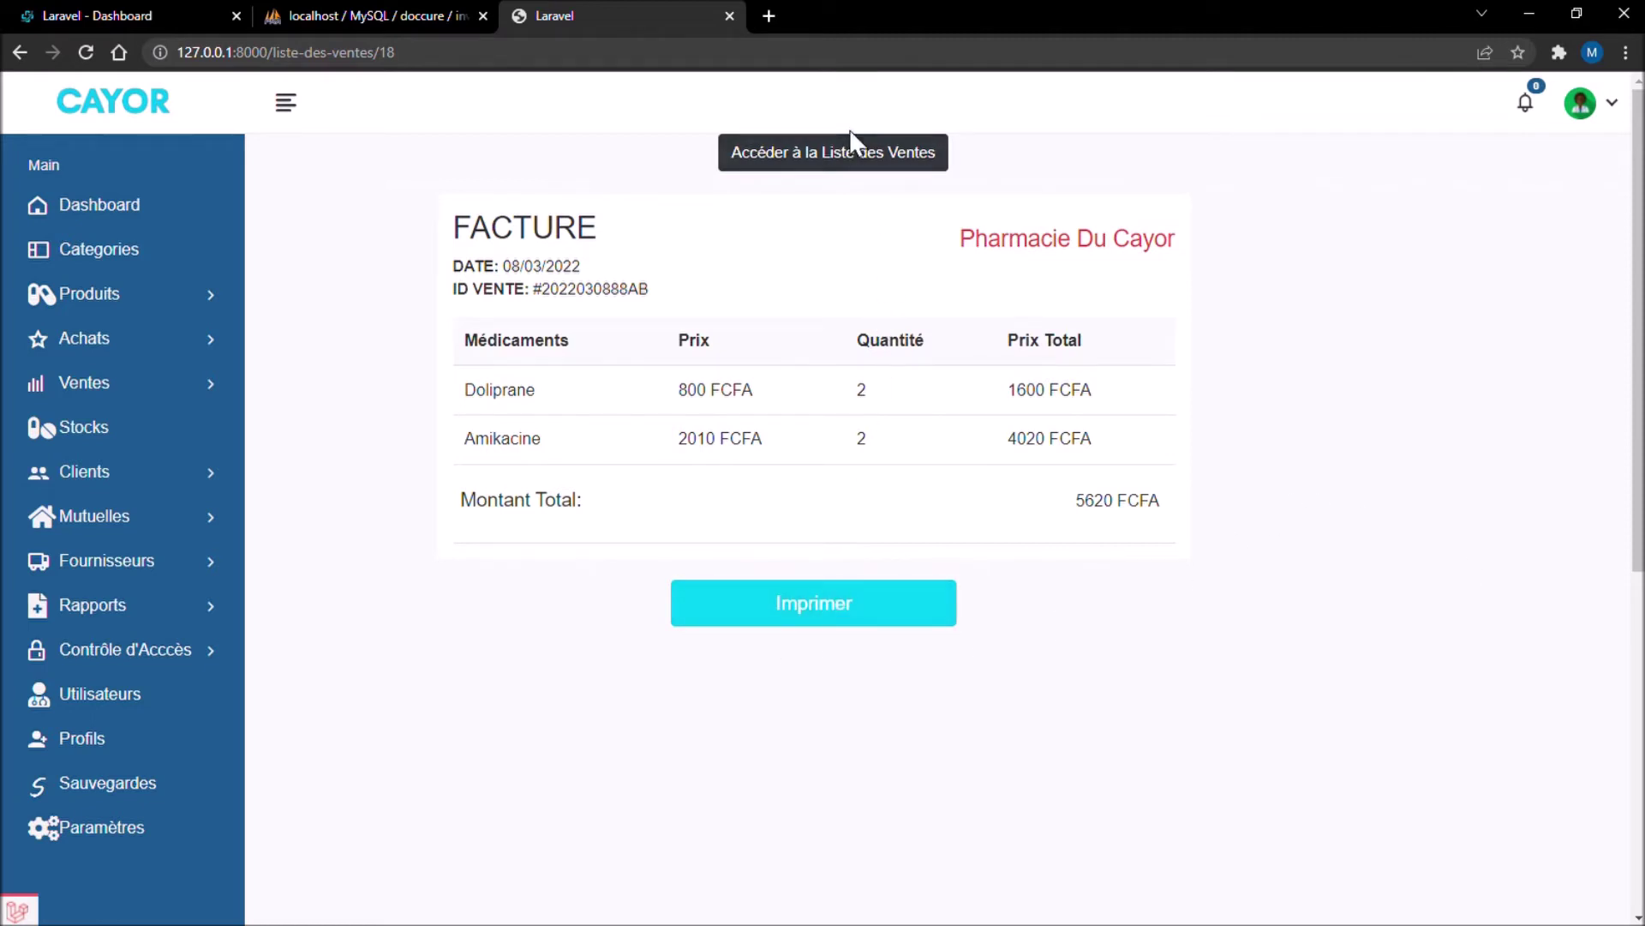
Step: Leave the invoice for the sales list and open the client list to examine the clients' ceiling and credit amounts
{"action": "left_click", "coordinate": [856, 155]}
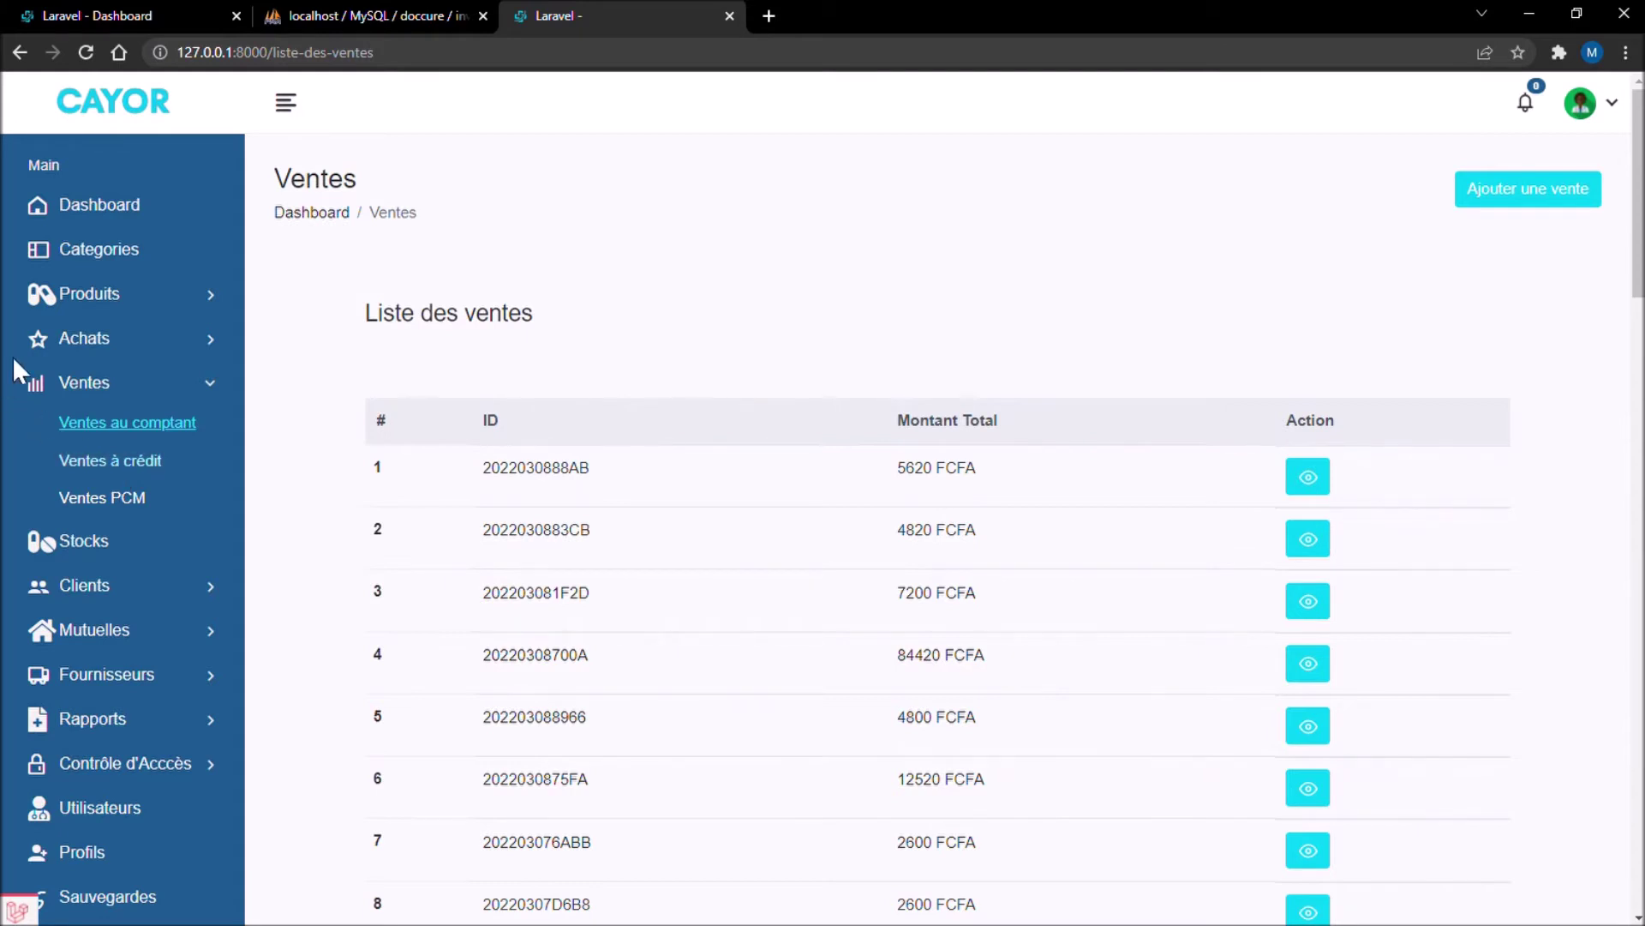
{"action": "left_click", "coordinate": [100, 587]}
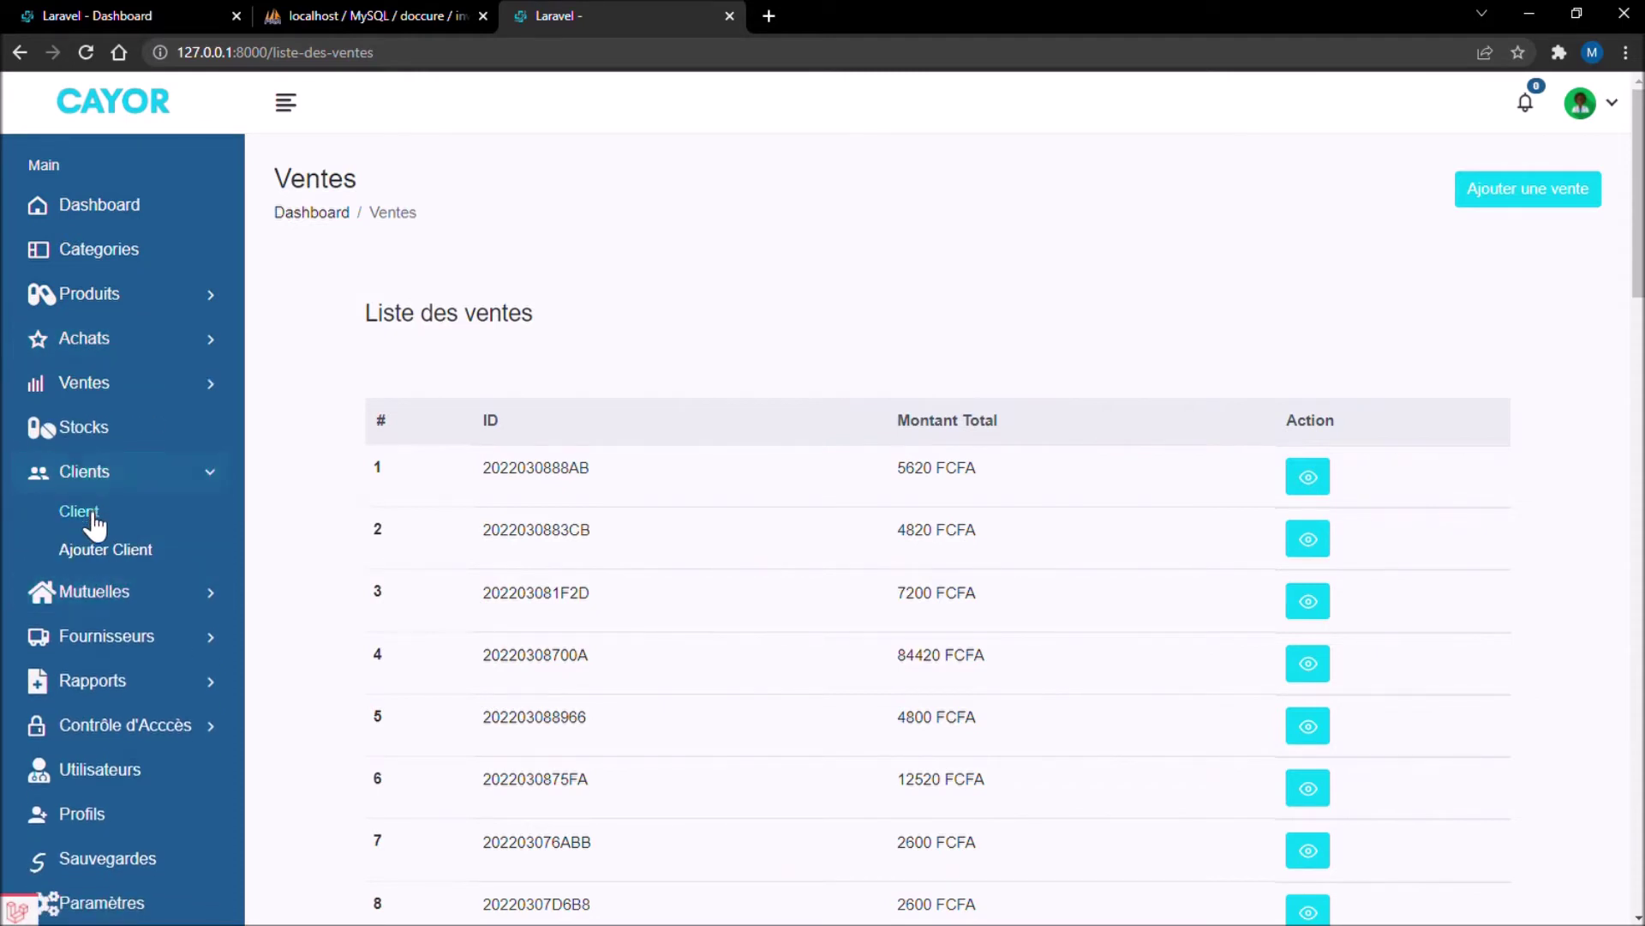
{"action": "left_click", "coordinate": [81, 509]}
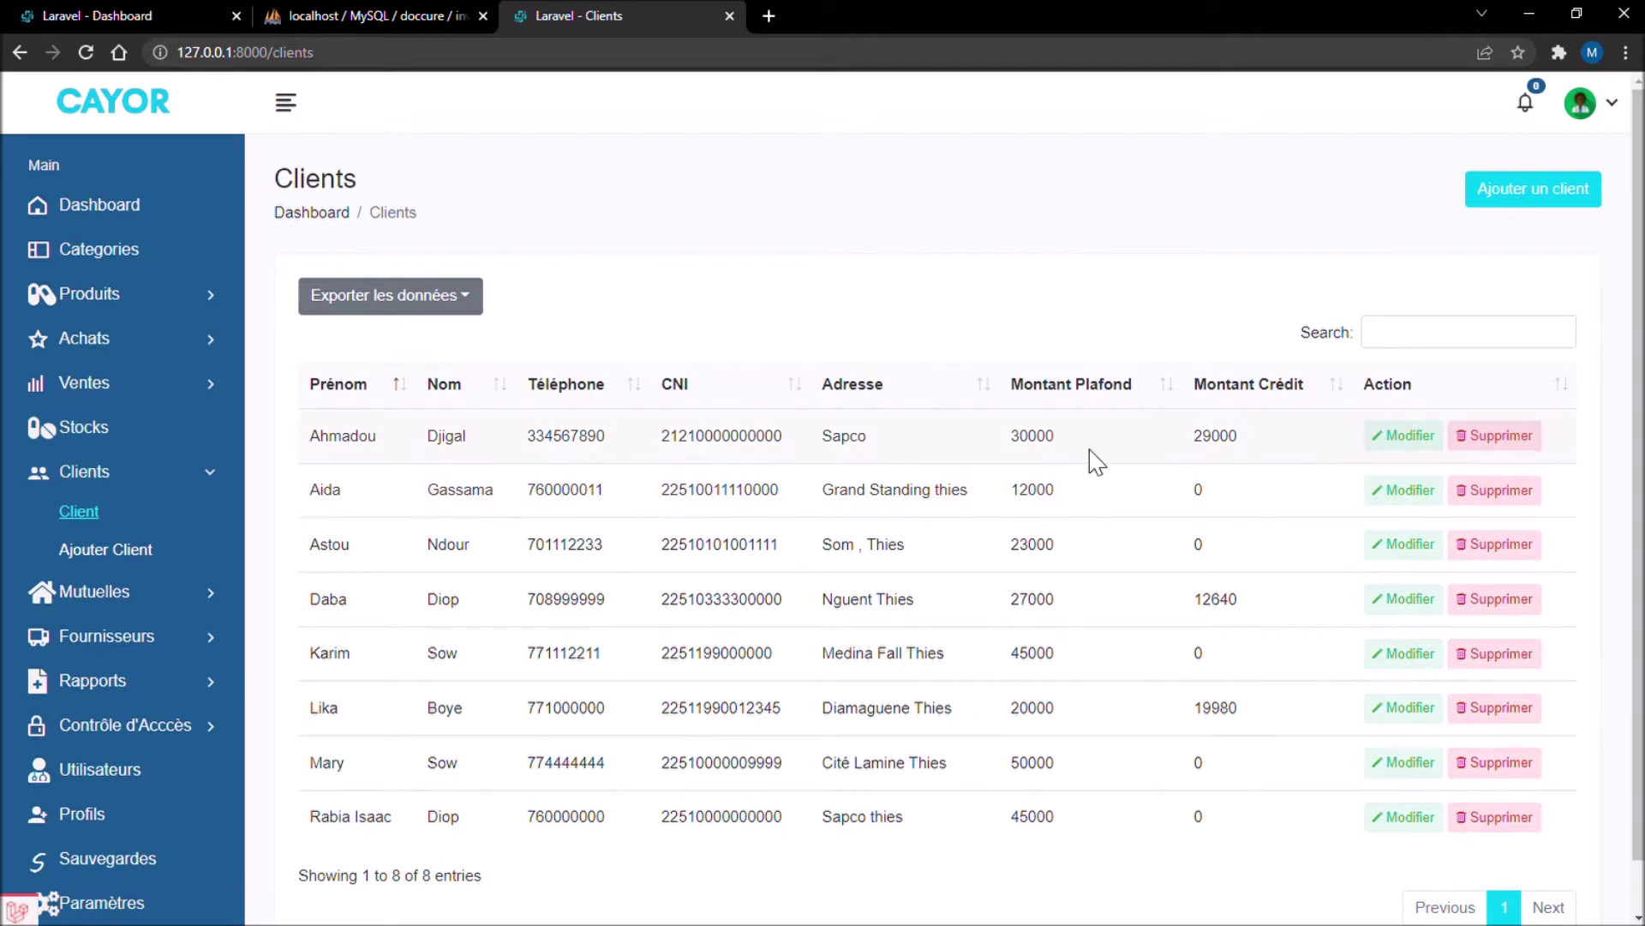
Step: Start a new credit sale and try to add 2 units of Amikacine to it
{"action": "left_click", "coordinate": [120, 383]}
{"action": "left_click", "coordinate": [102, 461]}
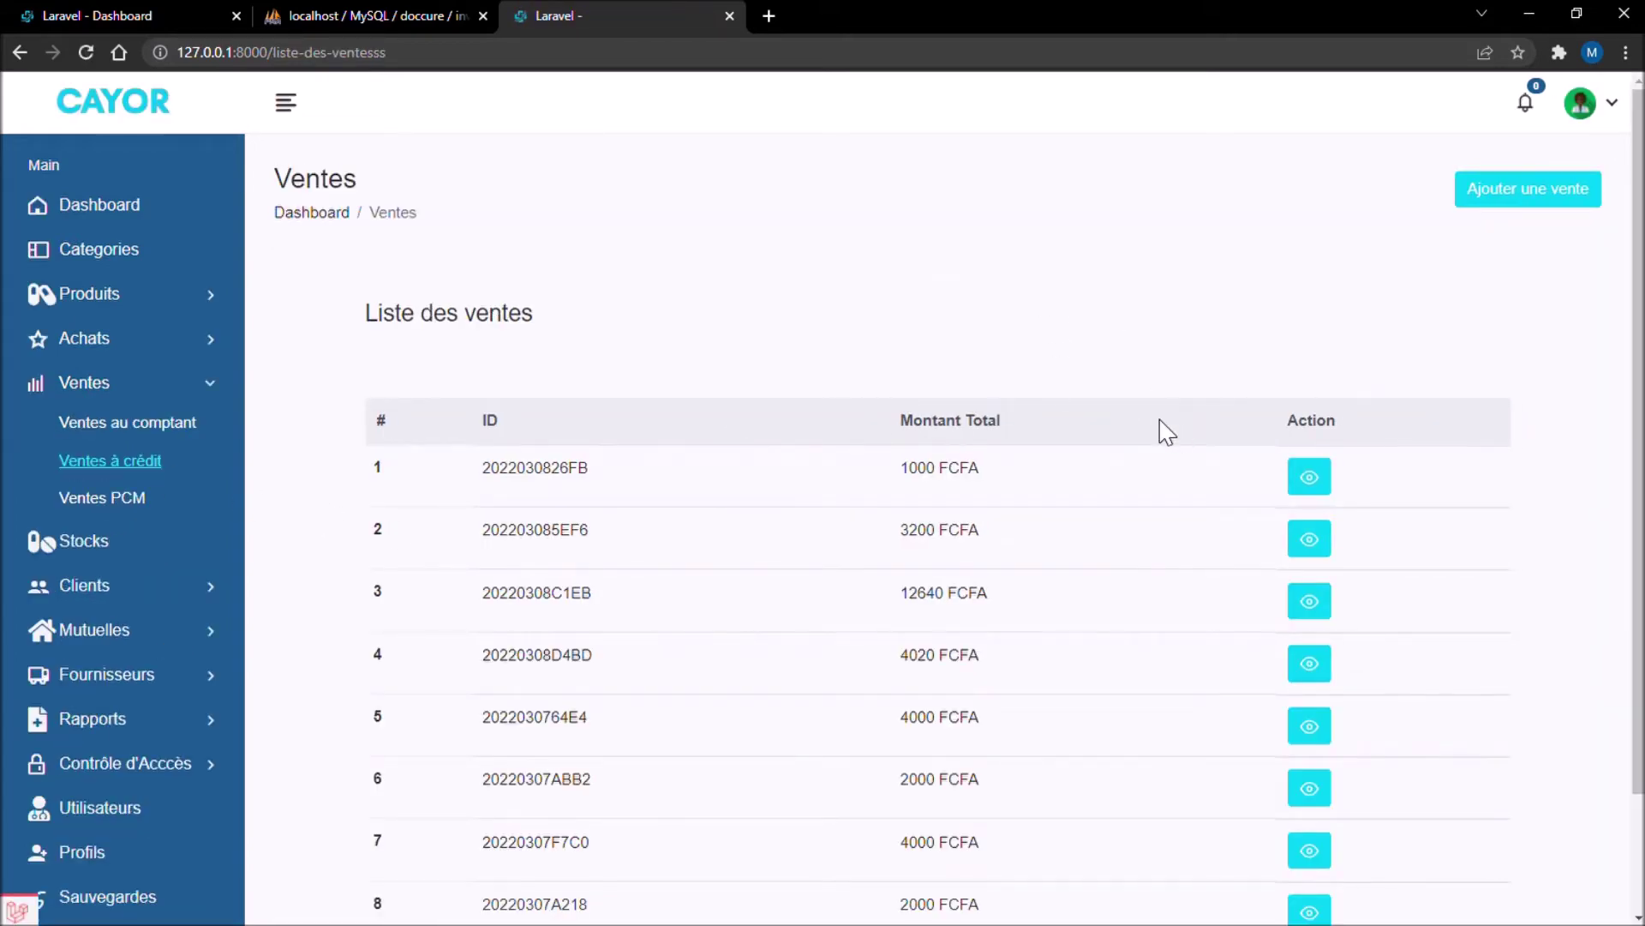
{"action": "left_click", "coordinate": [1500, 204]}
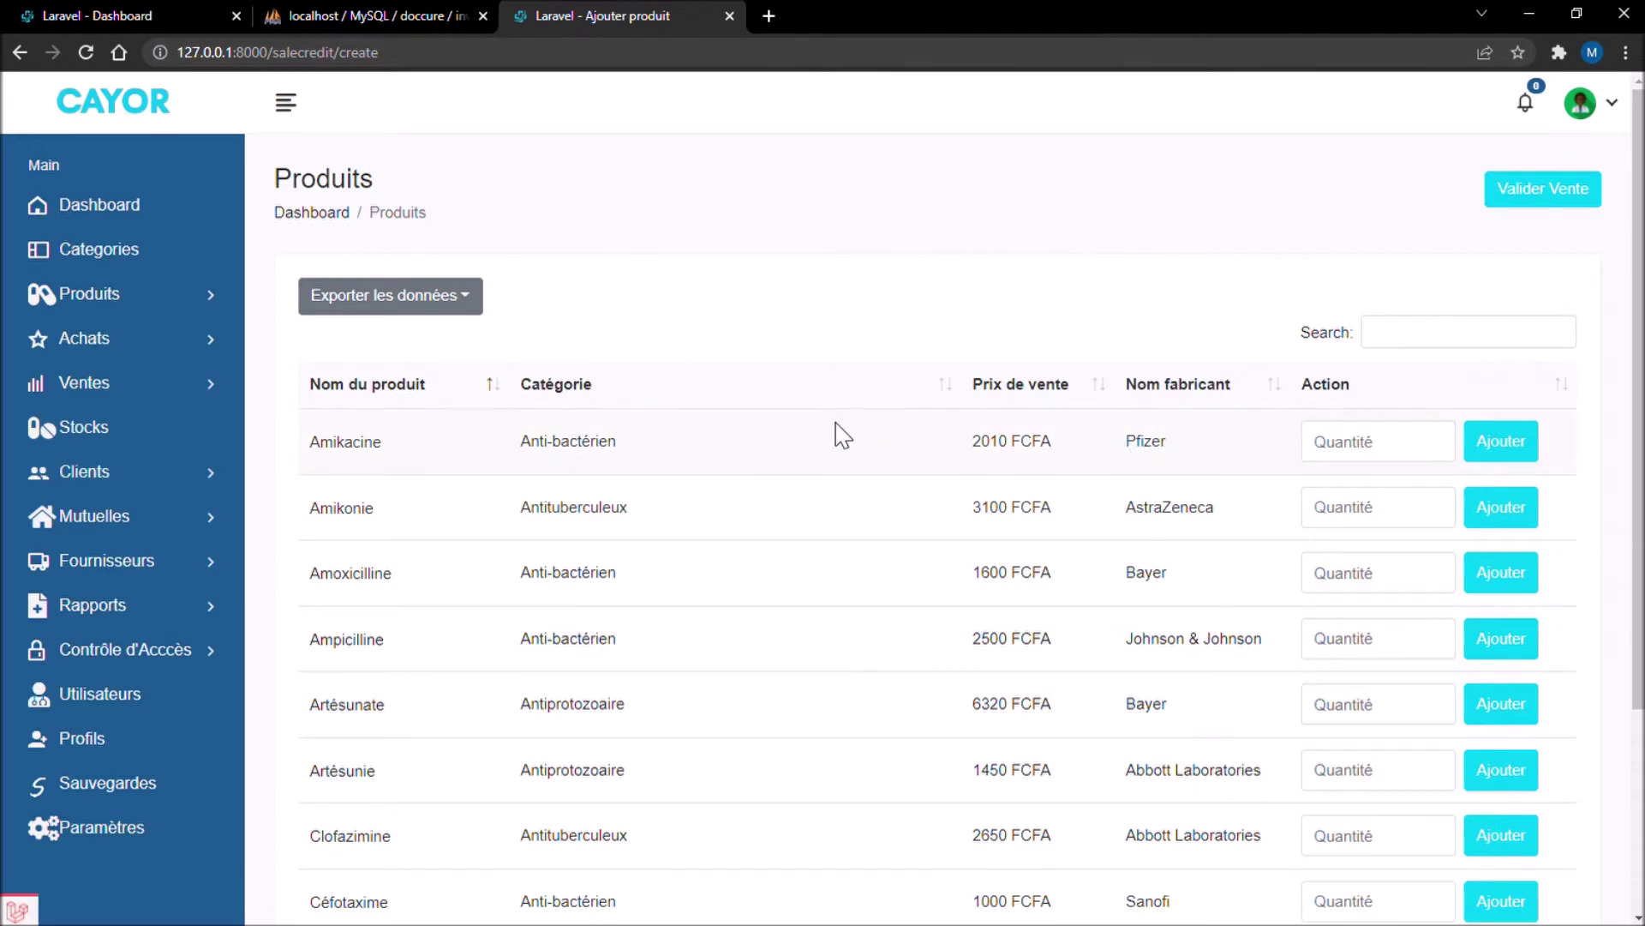
{"action": "left_click", "coordinate": [1442, 438]}
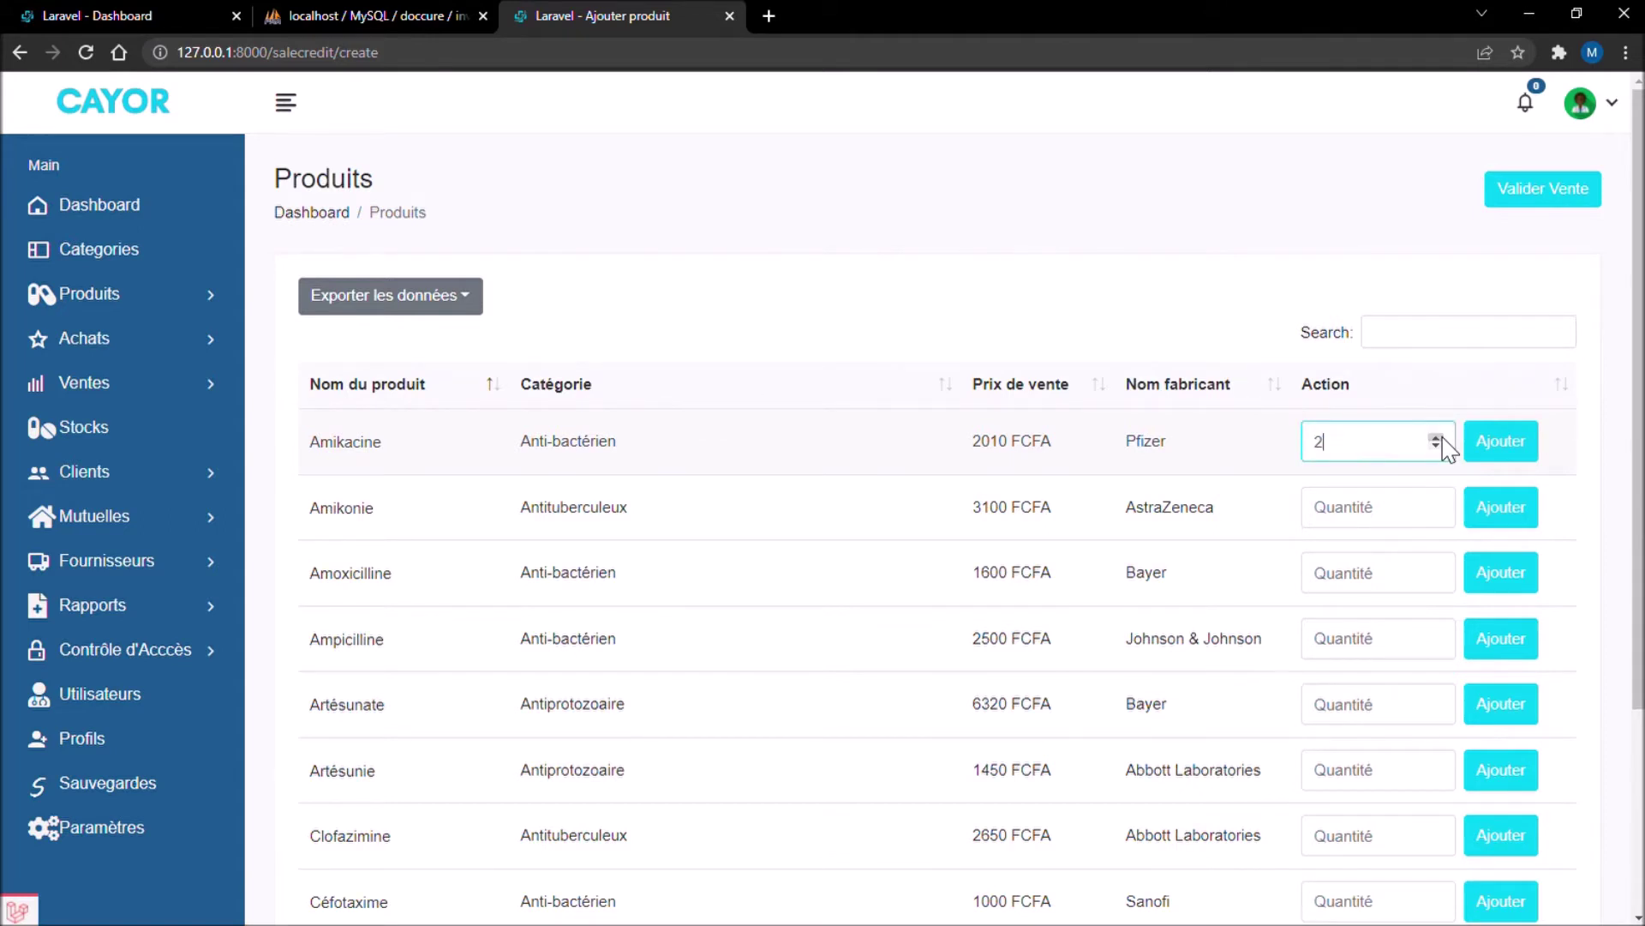
{"action": "left_click", "coordinate": [1501, 445]}
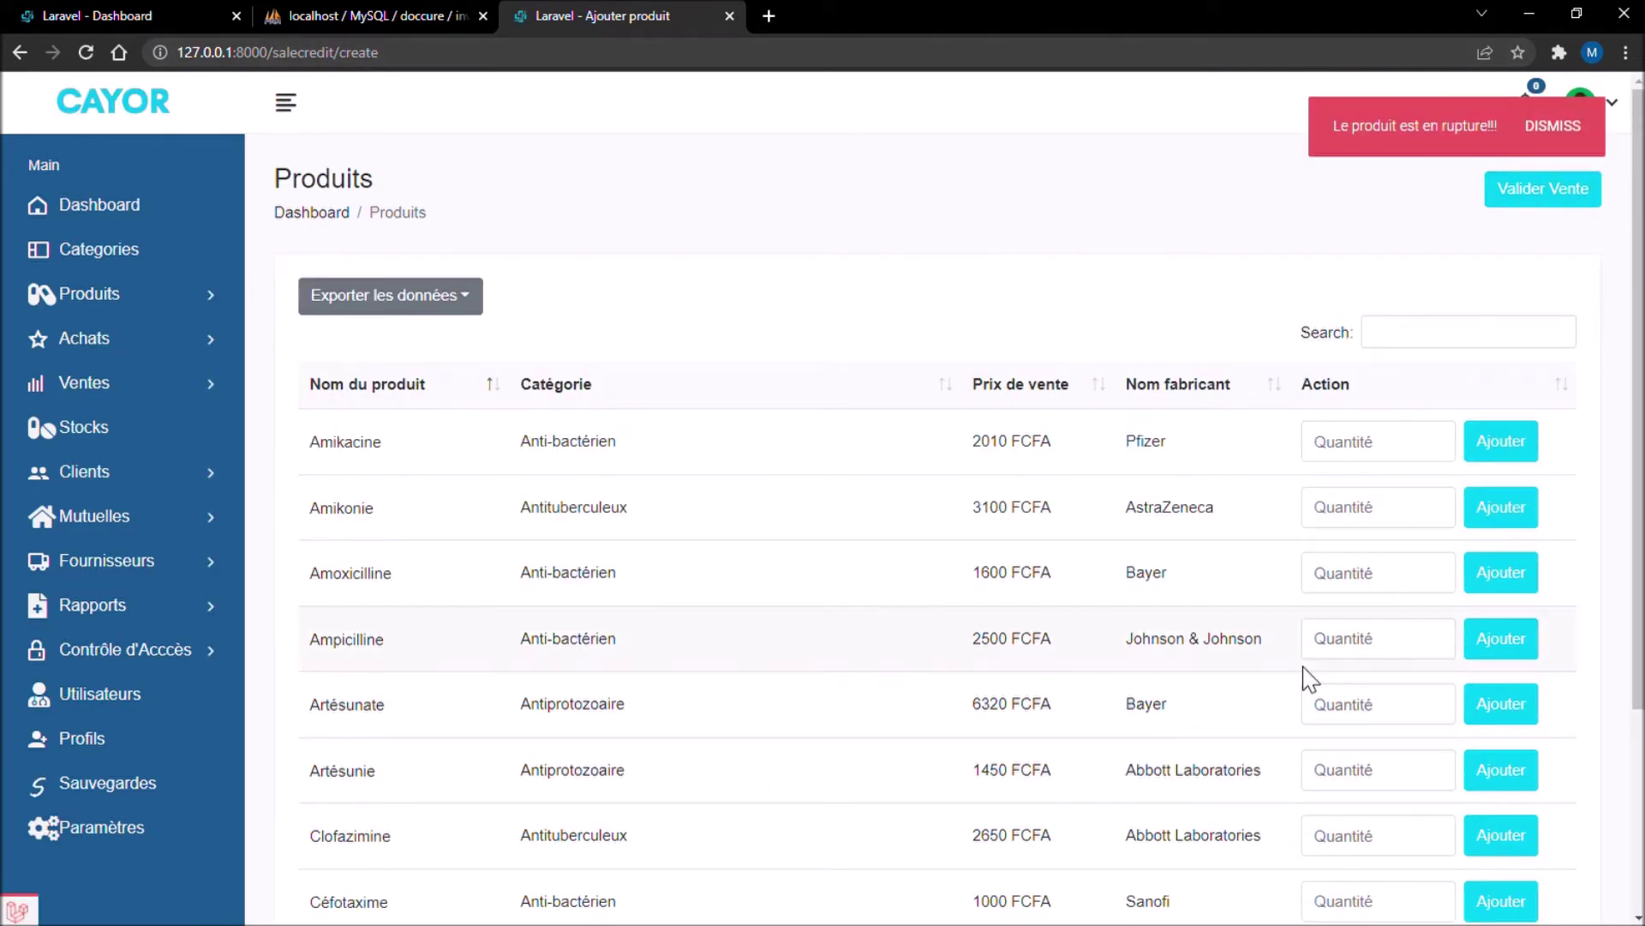
Step: Add 2 units of Amoxicilline to the credit sale
{"action": "left_click", "coordinate": [1437, 570]}
{"action": "left_click", "coordinate": [1437, 569]}
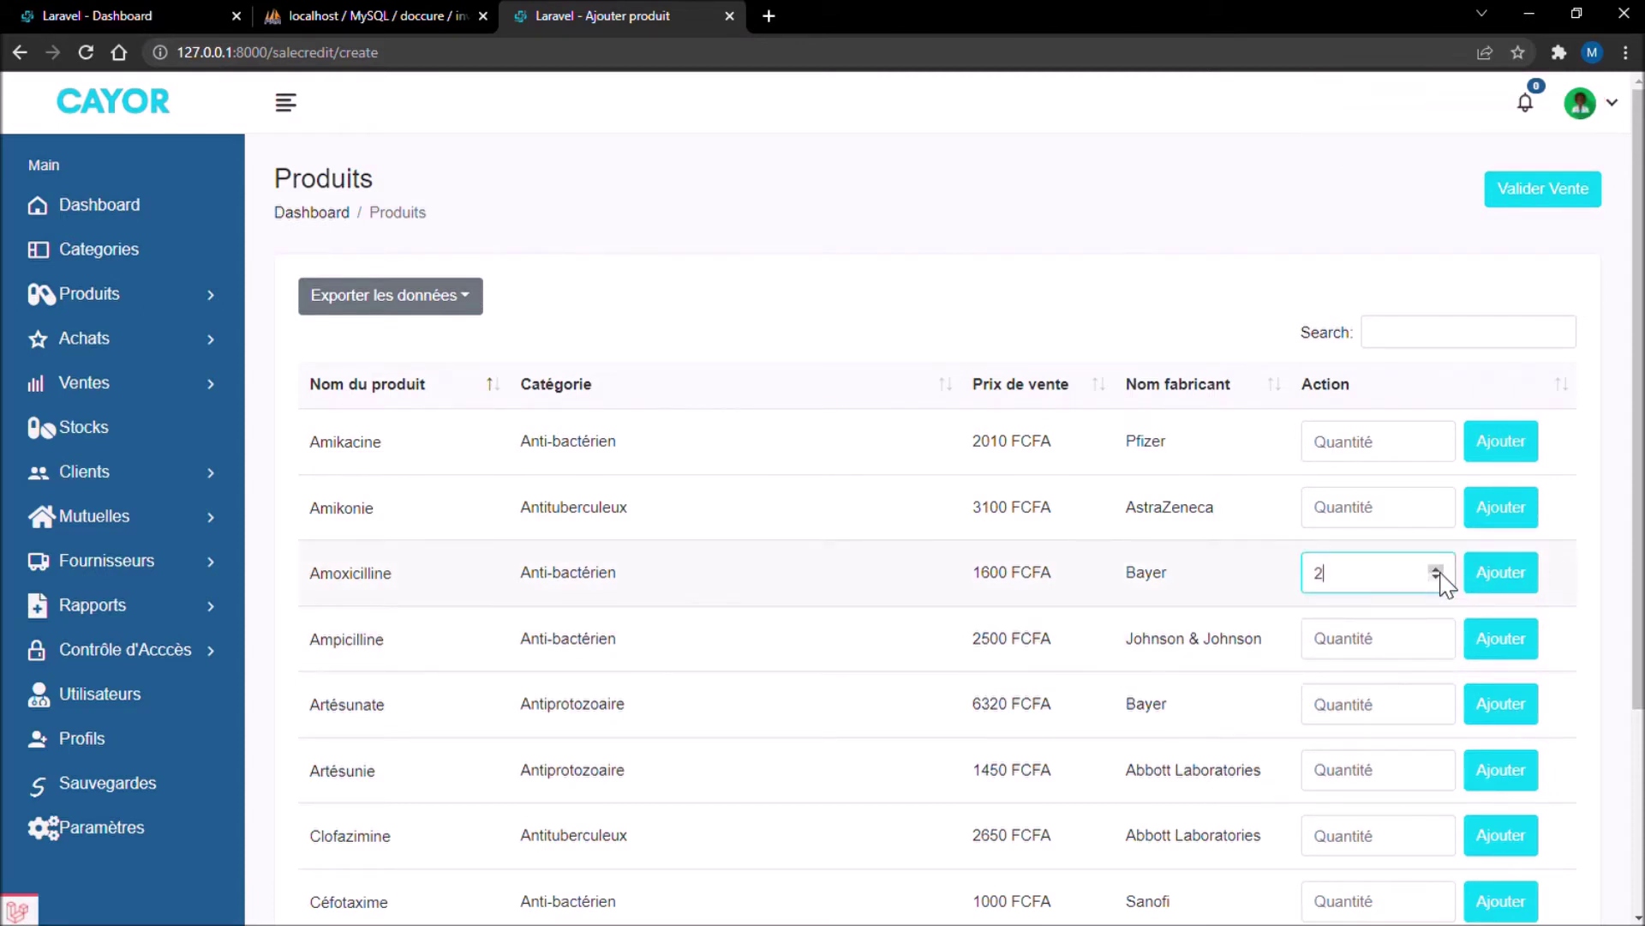
{"action": "left_click", "coordinate": [1500, 585]}
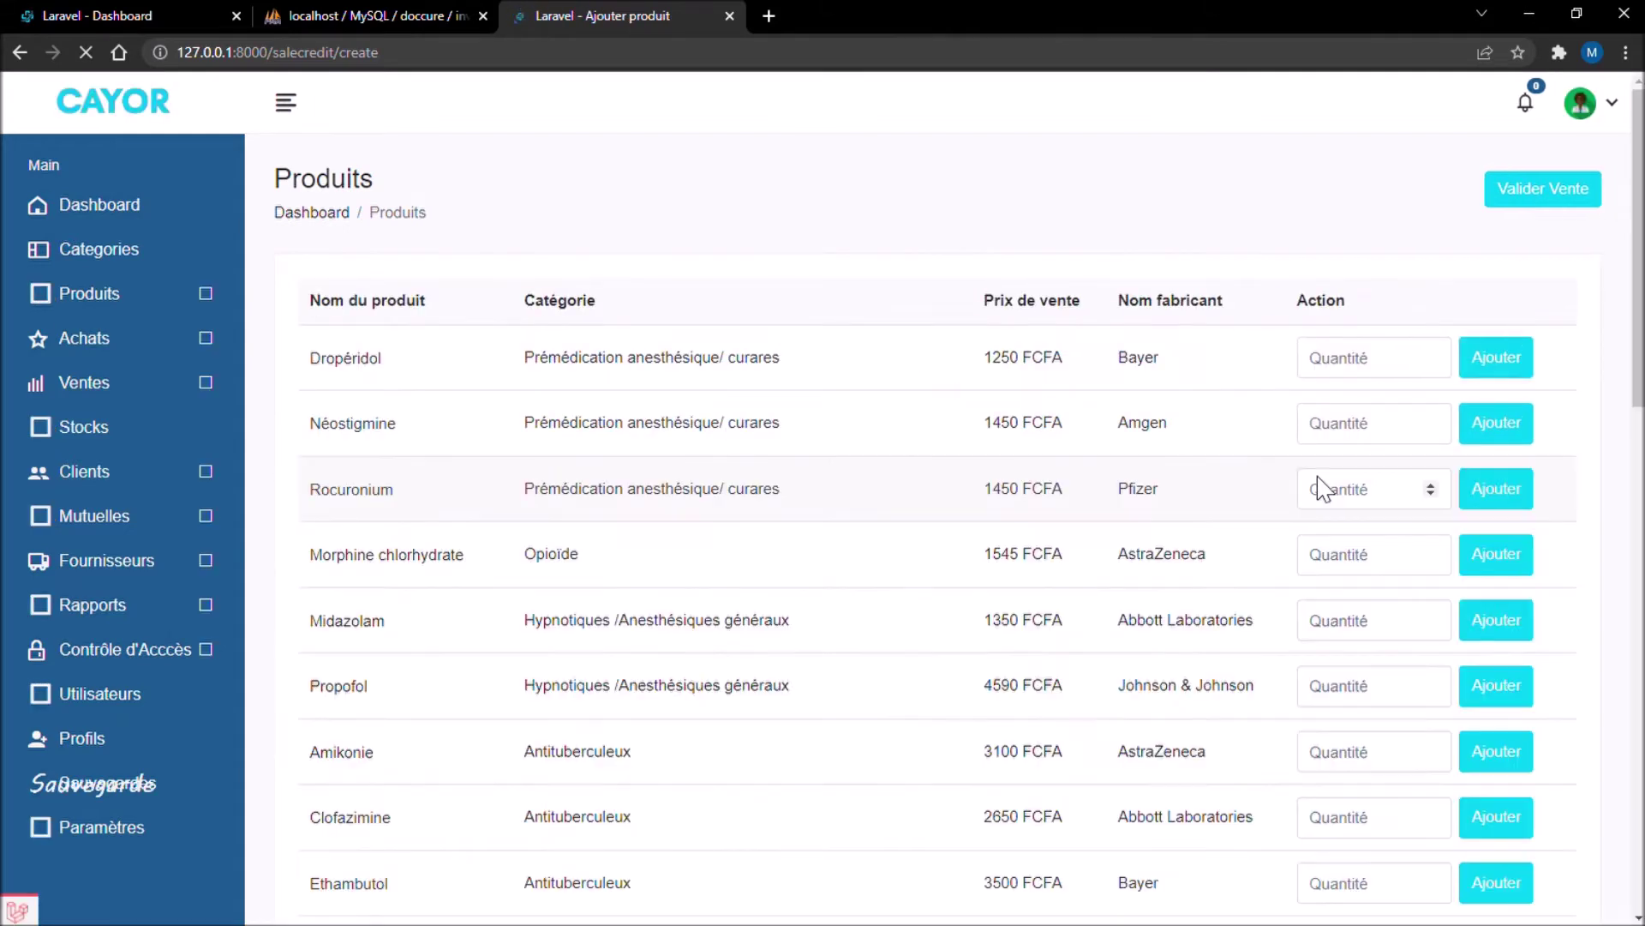
Step: Proceed to validation of the credit sale, select the CNI number of the client with the 30000 ceiling, and try to validate the order
{"action": "left_click", "coordinate": [1530, 214]}
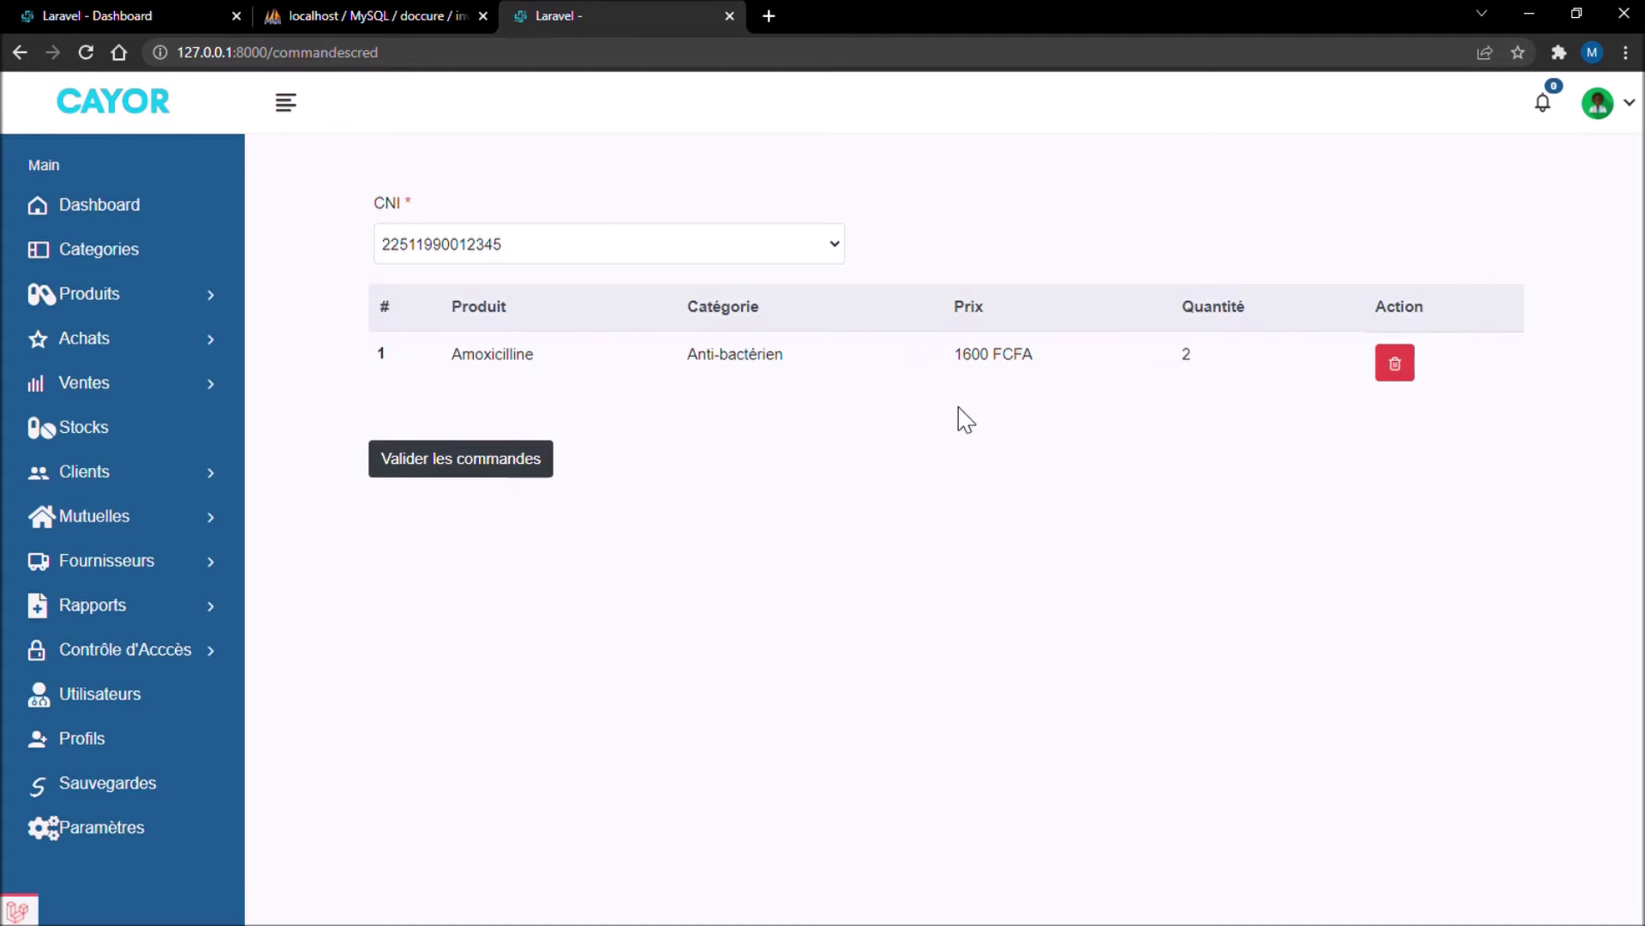
{"action": "left_click", "coordinate": [833, 250]}
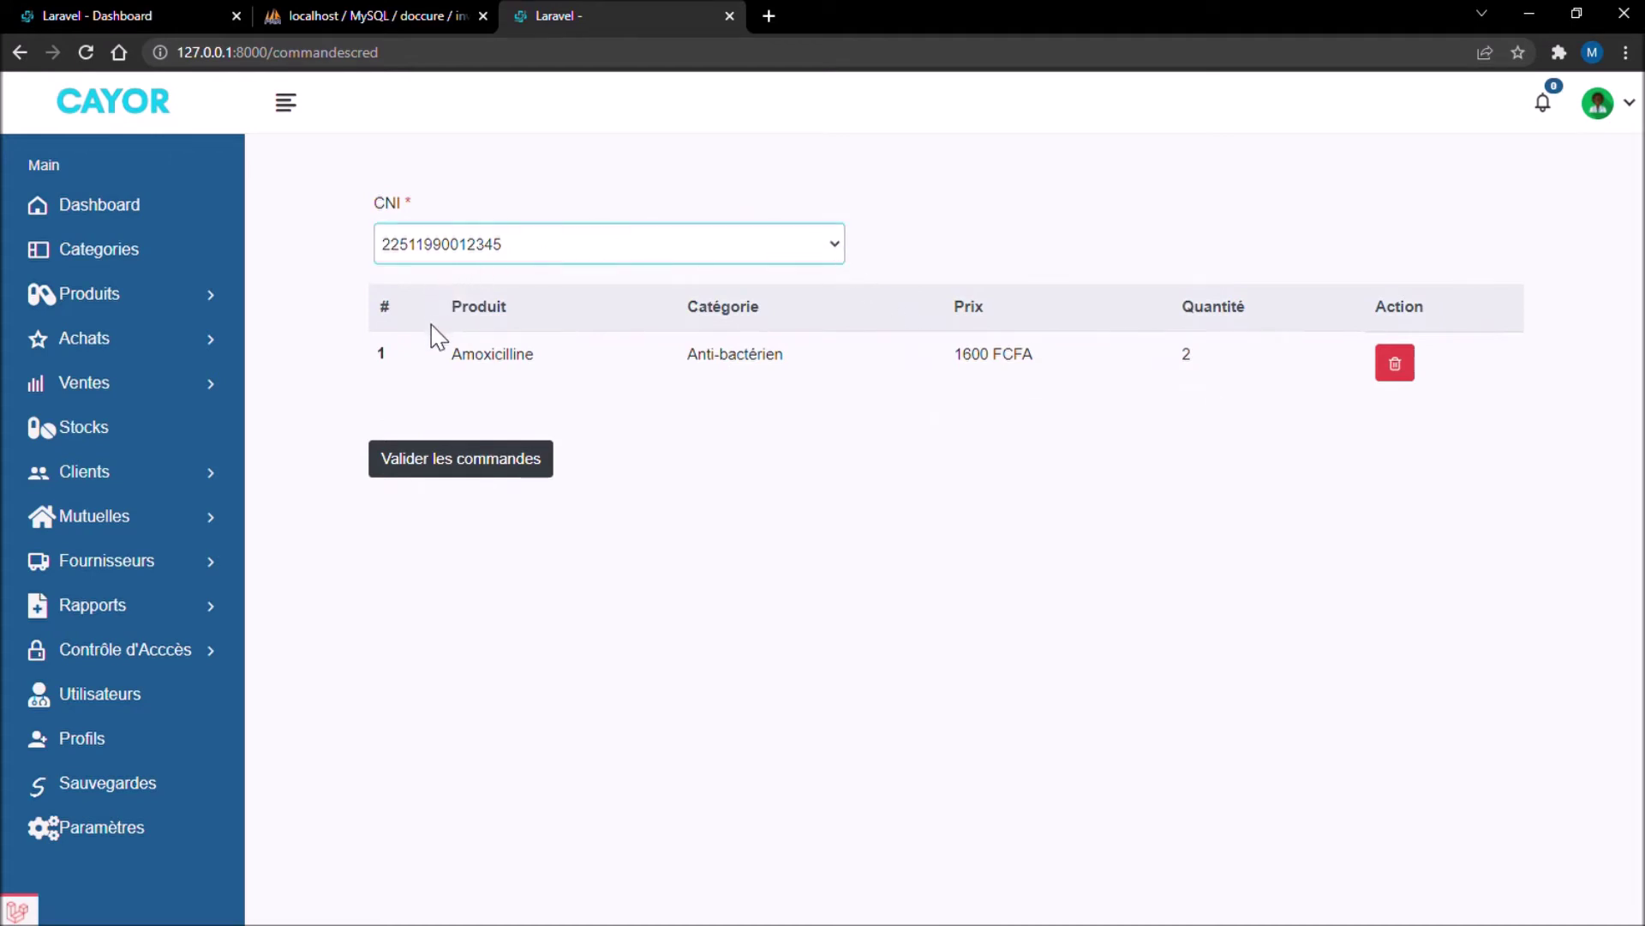
{"action": "key", "text": "Down"}
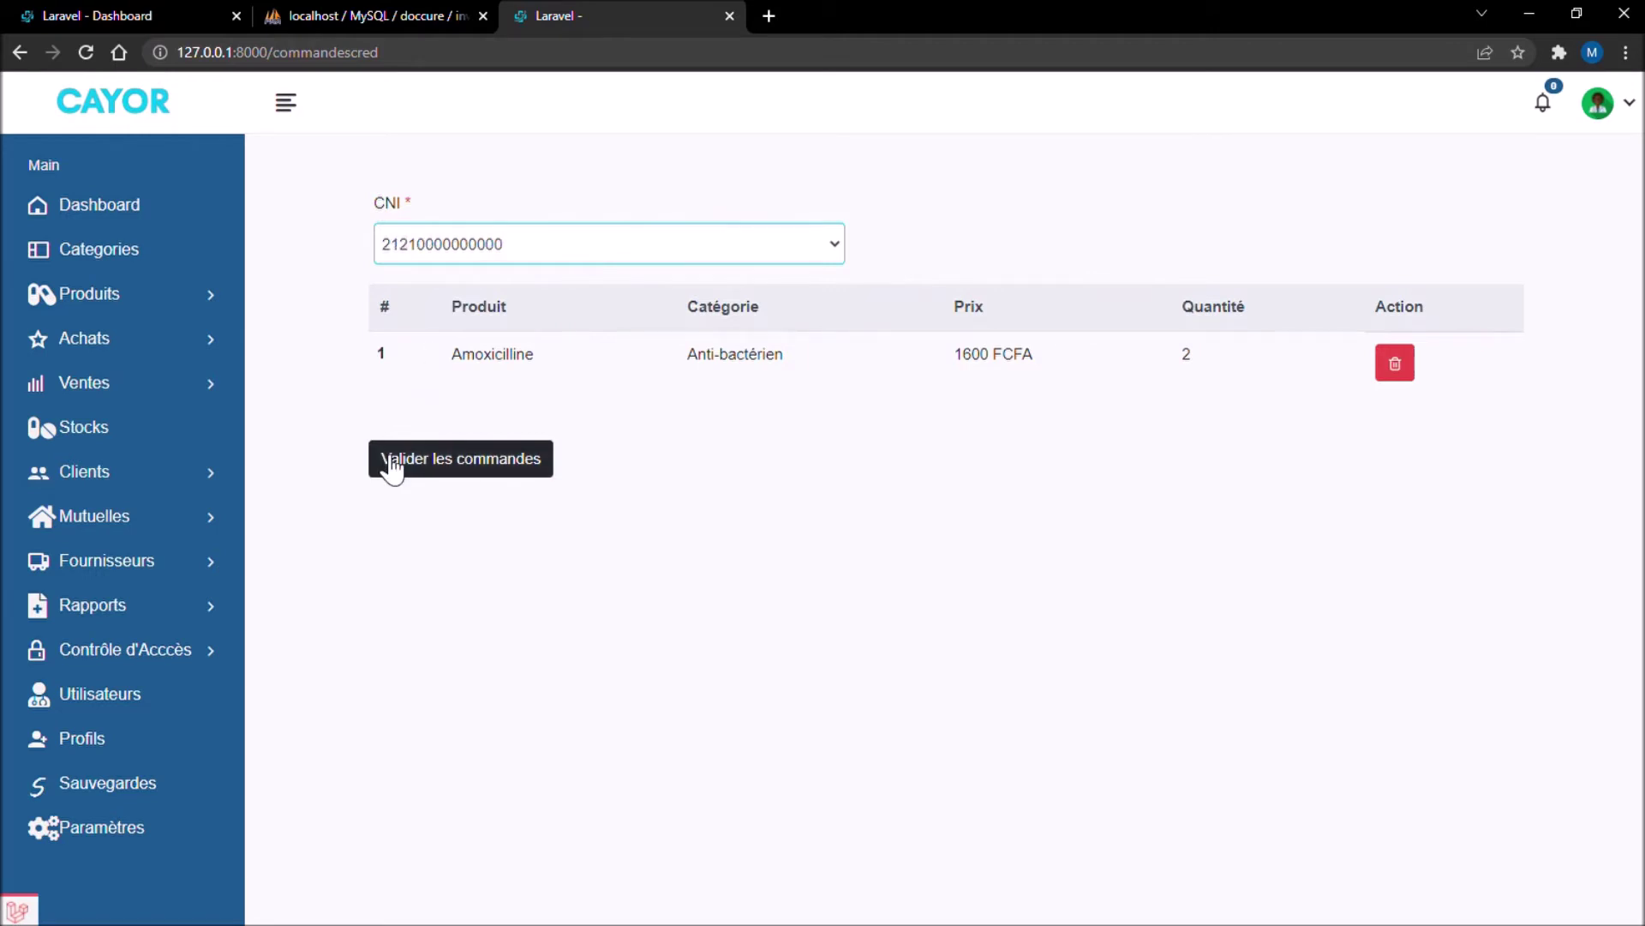
{"action": "left_click", "coordinate": [390, 467]}
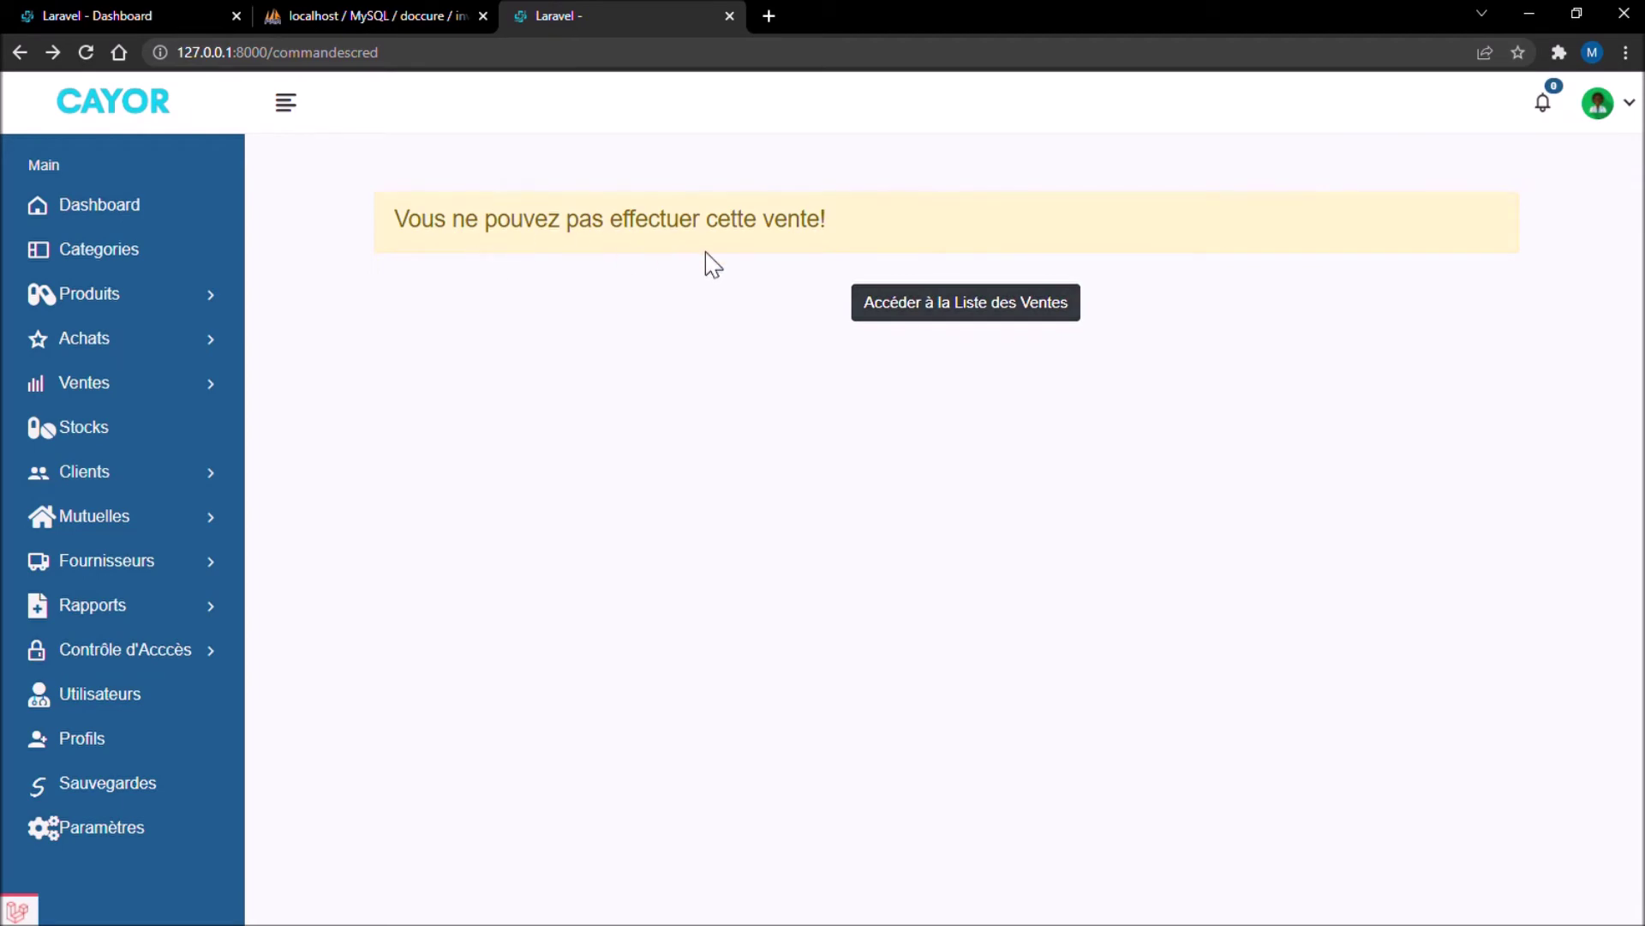
Step: Edit the first client in the client list, set the Montant Plafond to 40000, and save the record
{"action": "left_click", "coordinate": [938, 310]}
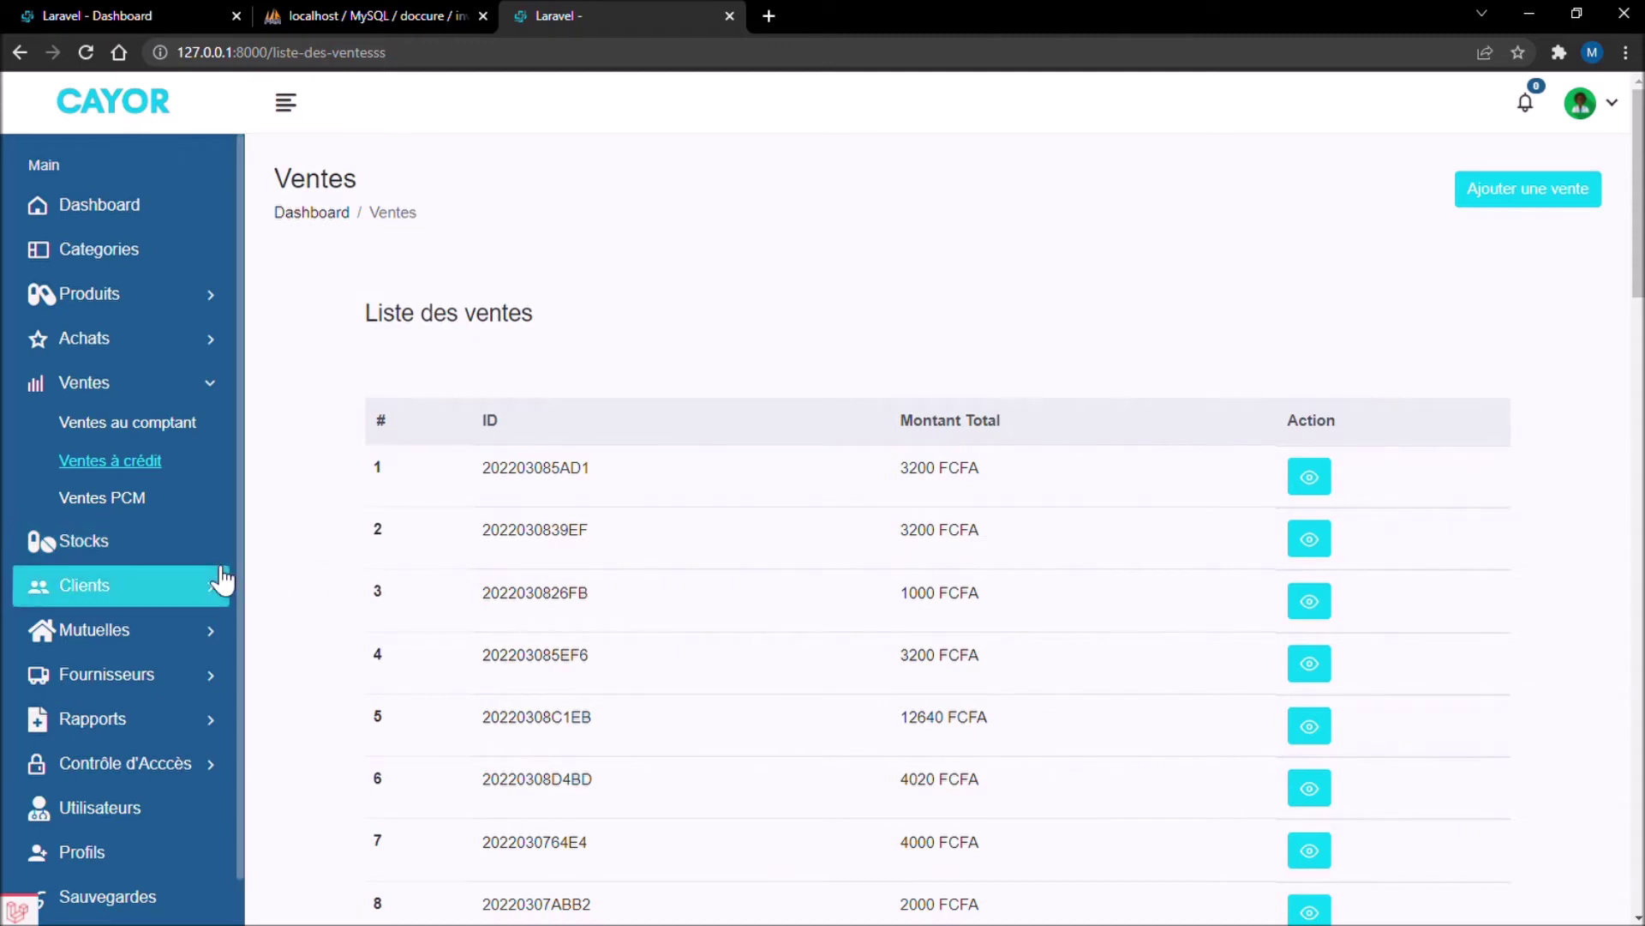
{"action": "left_click", "coordinate": [163, 583]}
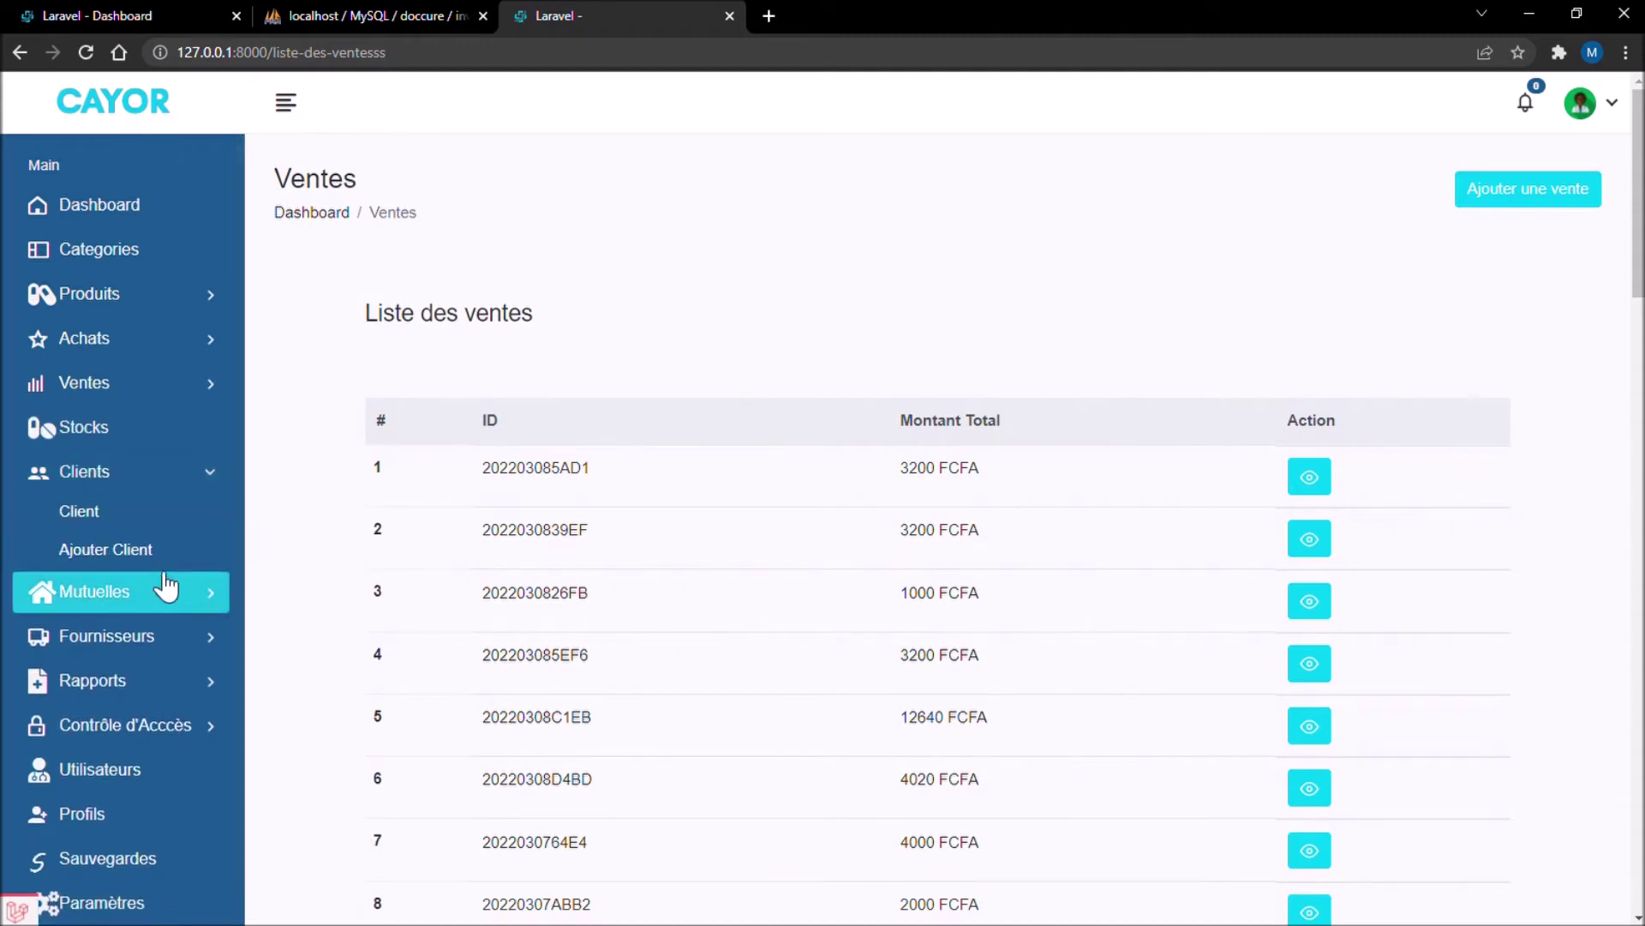
{"action": "left_click", "coordinate": [81, 510]}
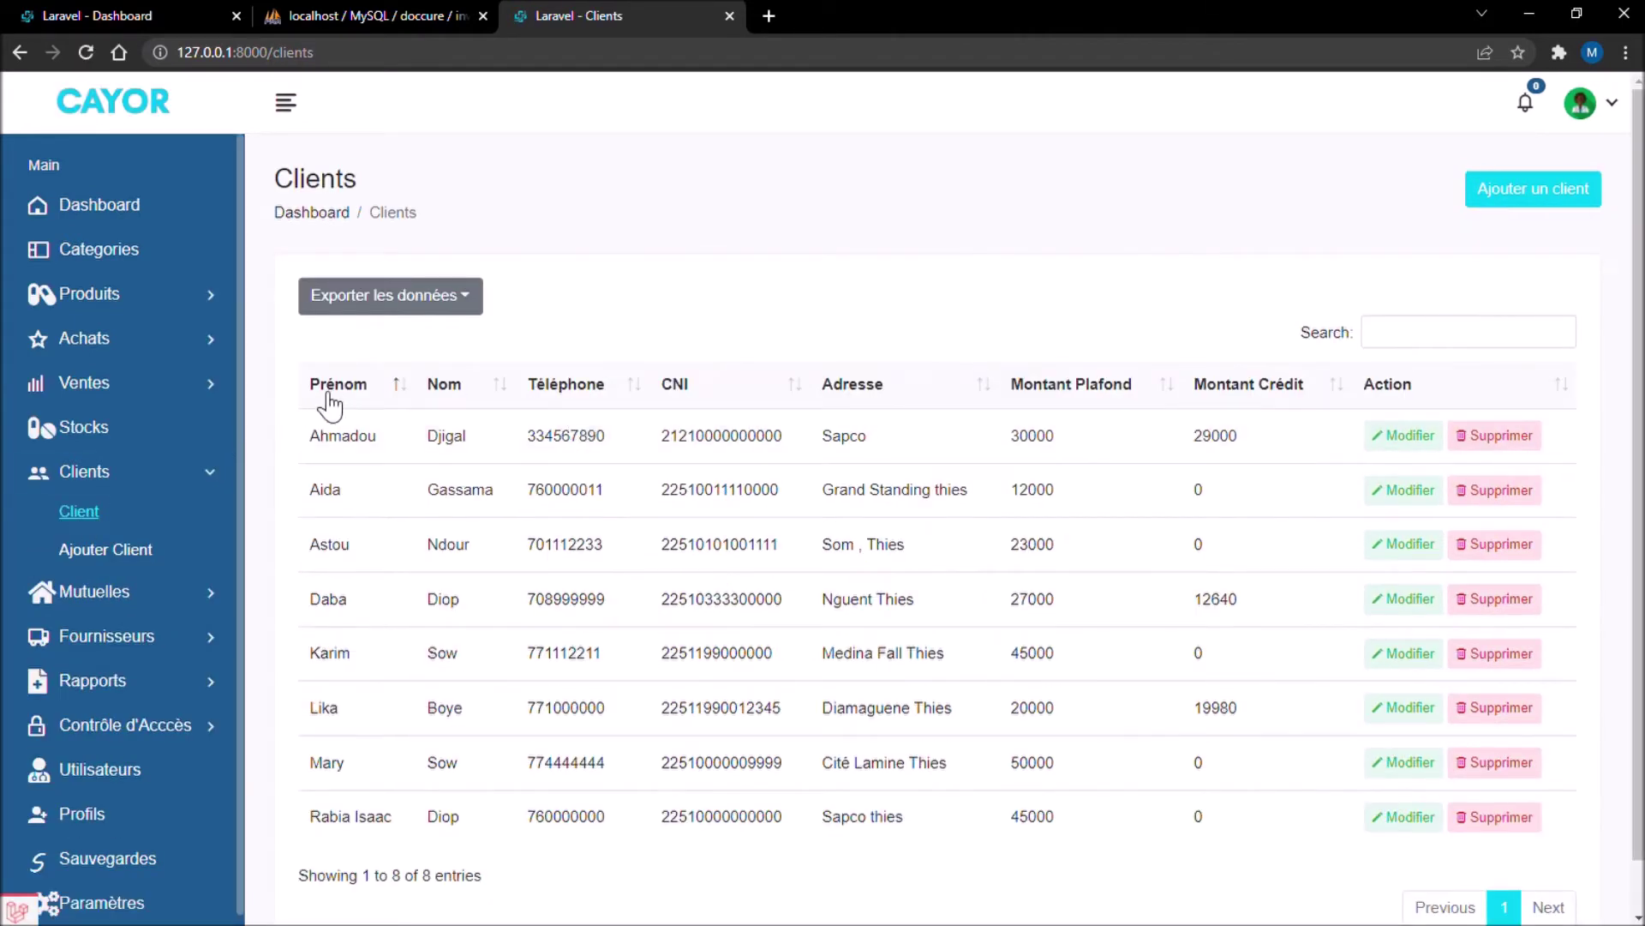
{"action": "left_click", "coordinate": [1435, 443]}
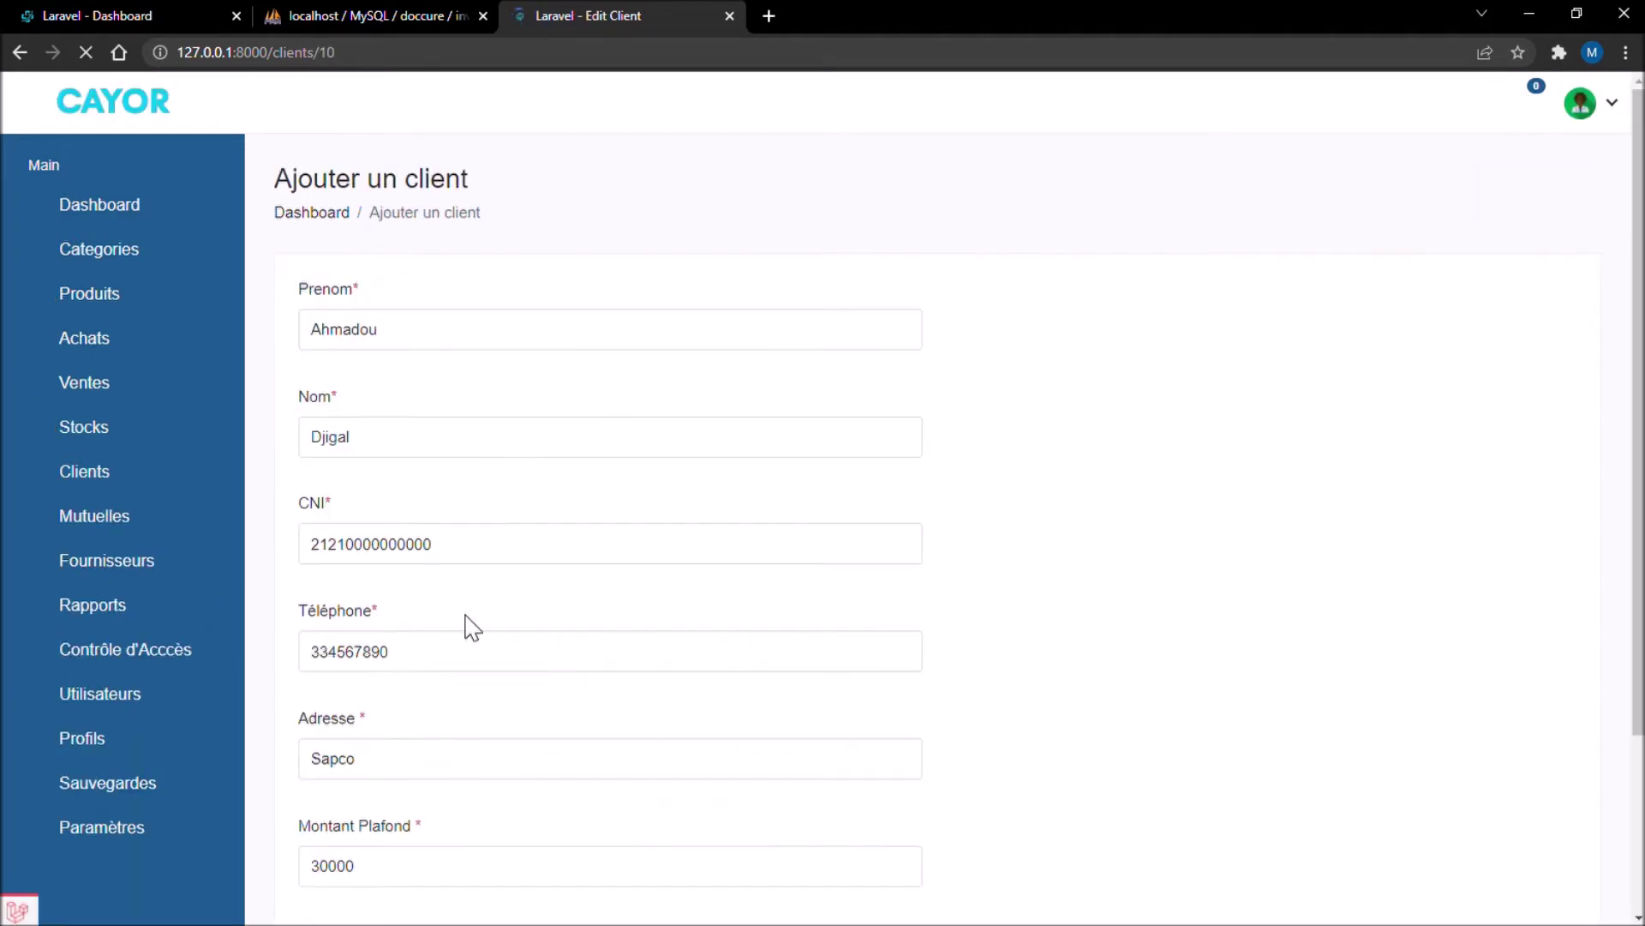
{"action": "scroll", "coordinate": [466, 625], "scroll_direction": "down", "scroll_amount": 3}
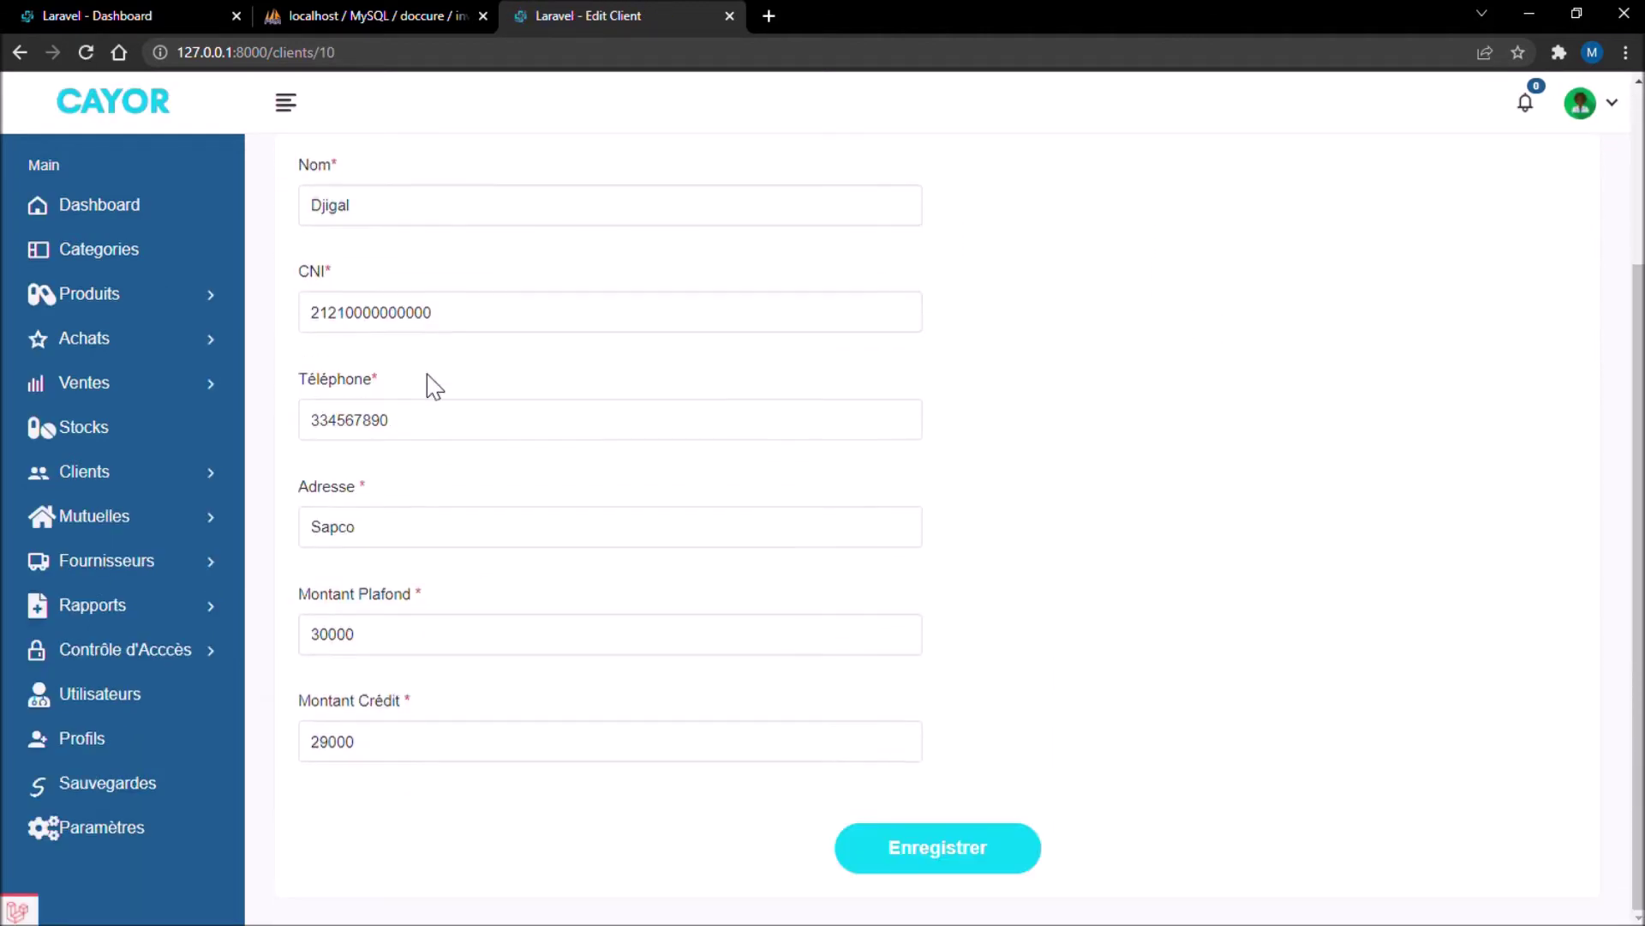
{"action": "left_click", "coordinate": [334, 652]}
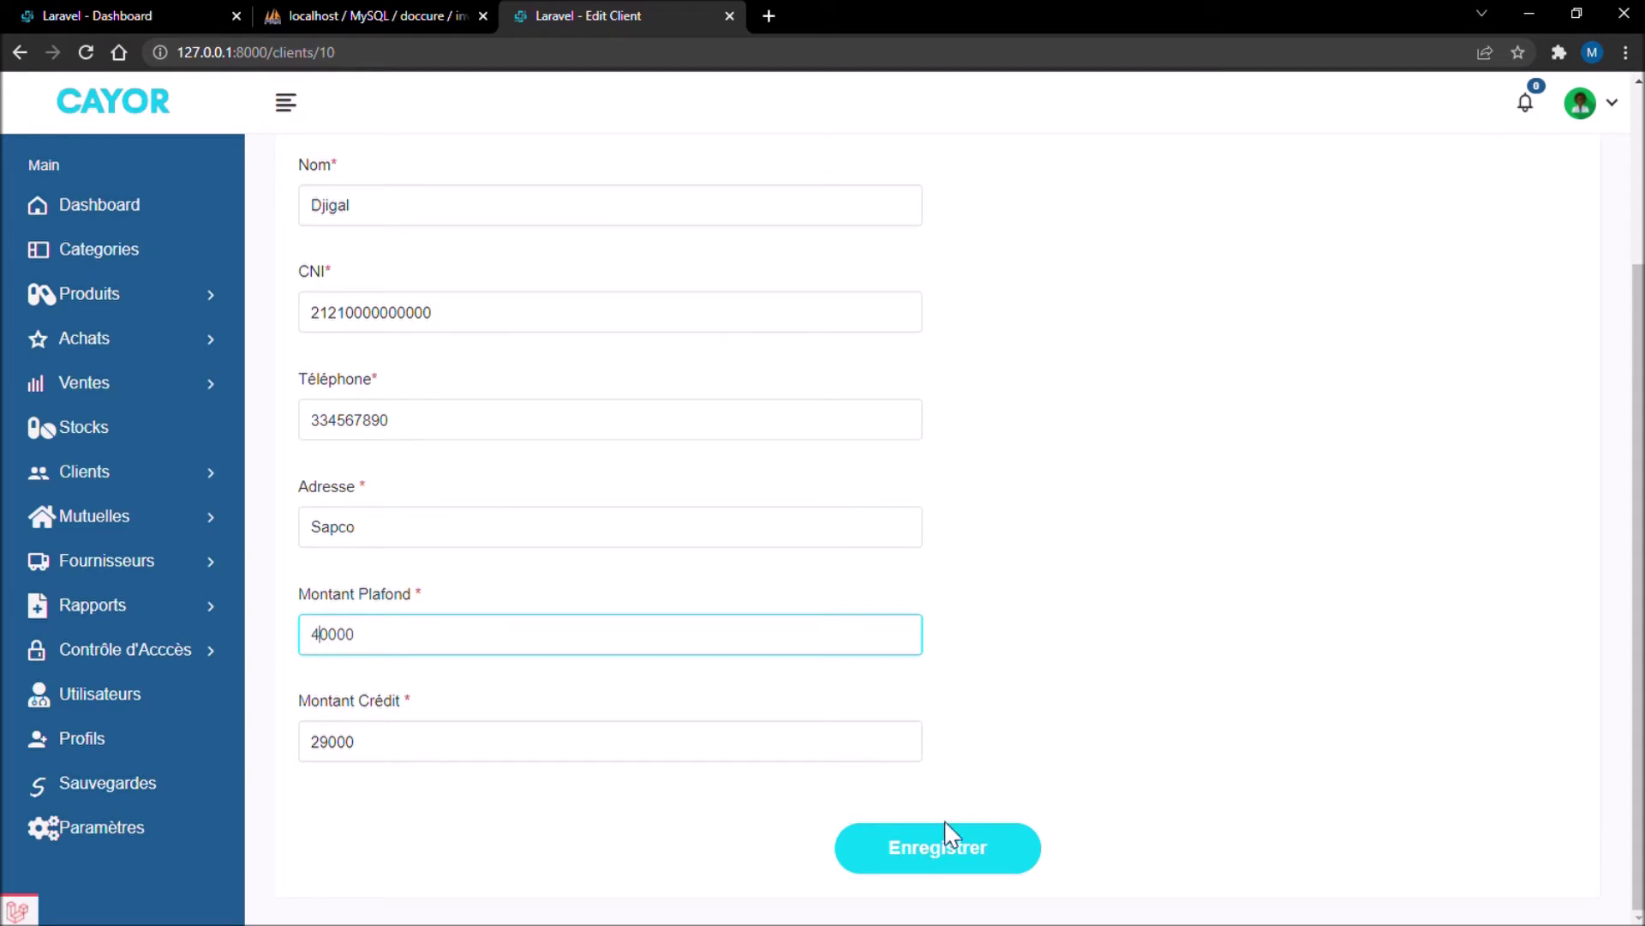
{"action": "left_click", "coordinate": [941, 844]}
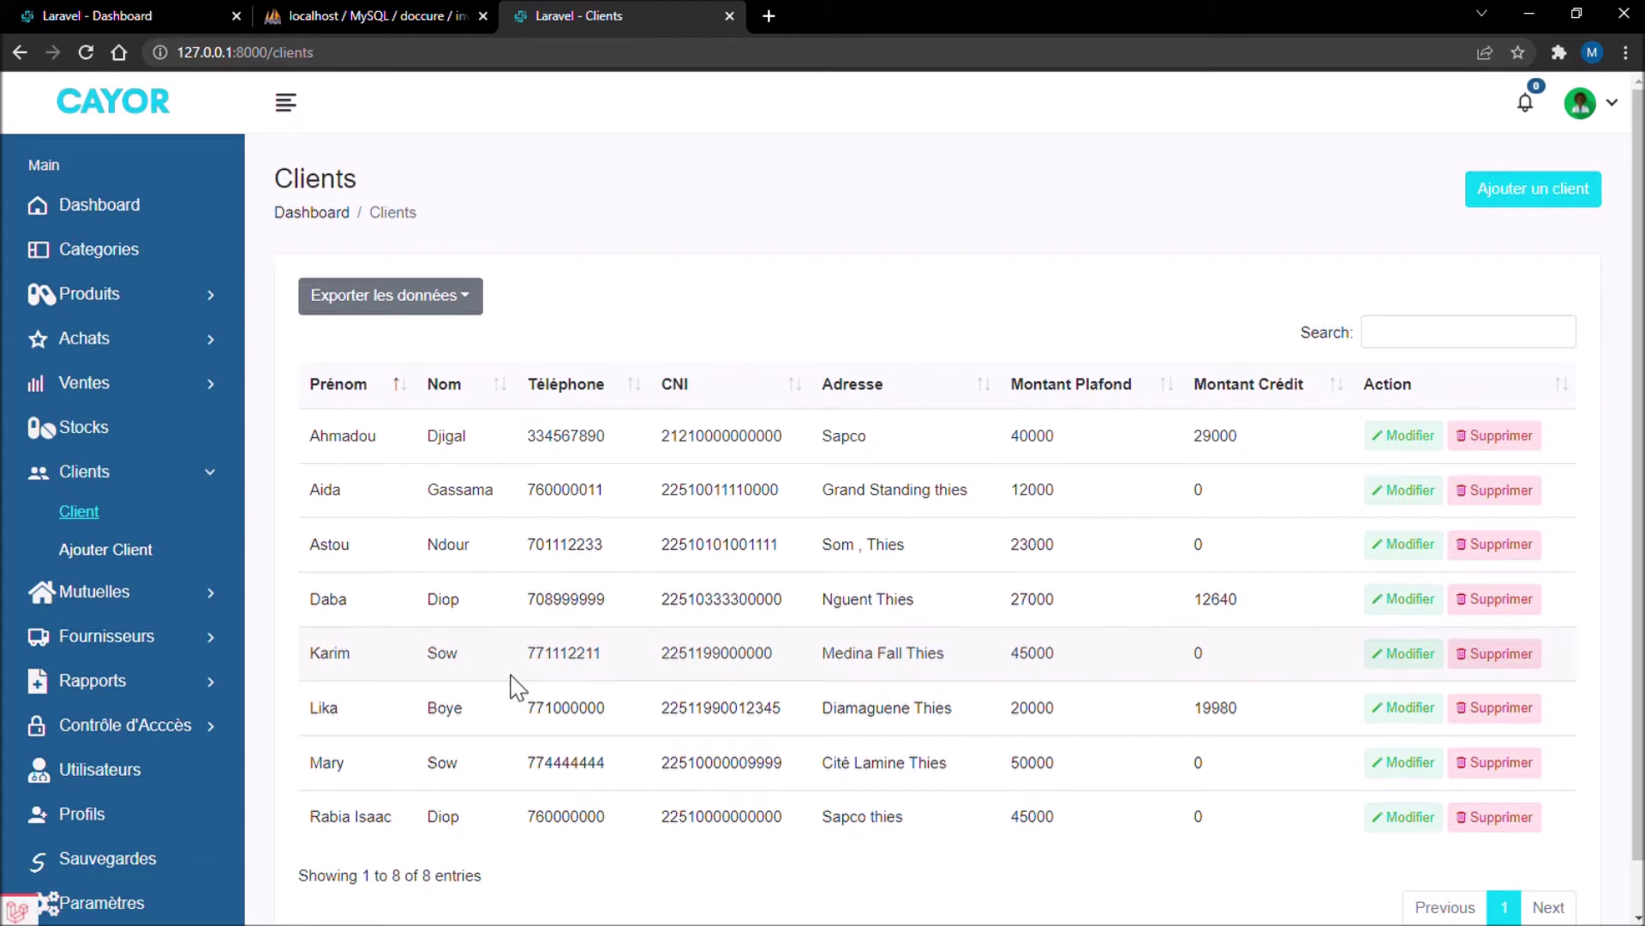
Step: Start a new credit sale and add 2 units of Amoxicilline to it
{"action": "left_click", "coordinate": [128, 386]}
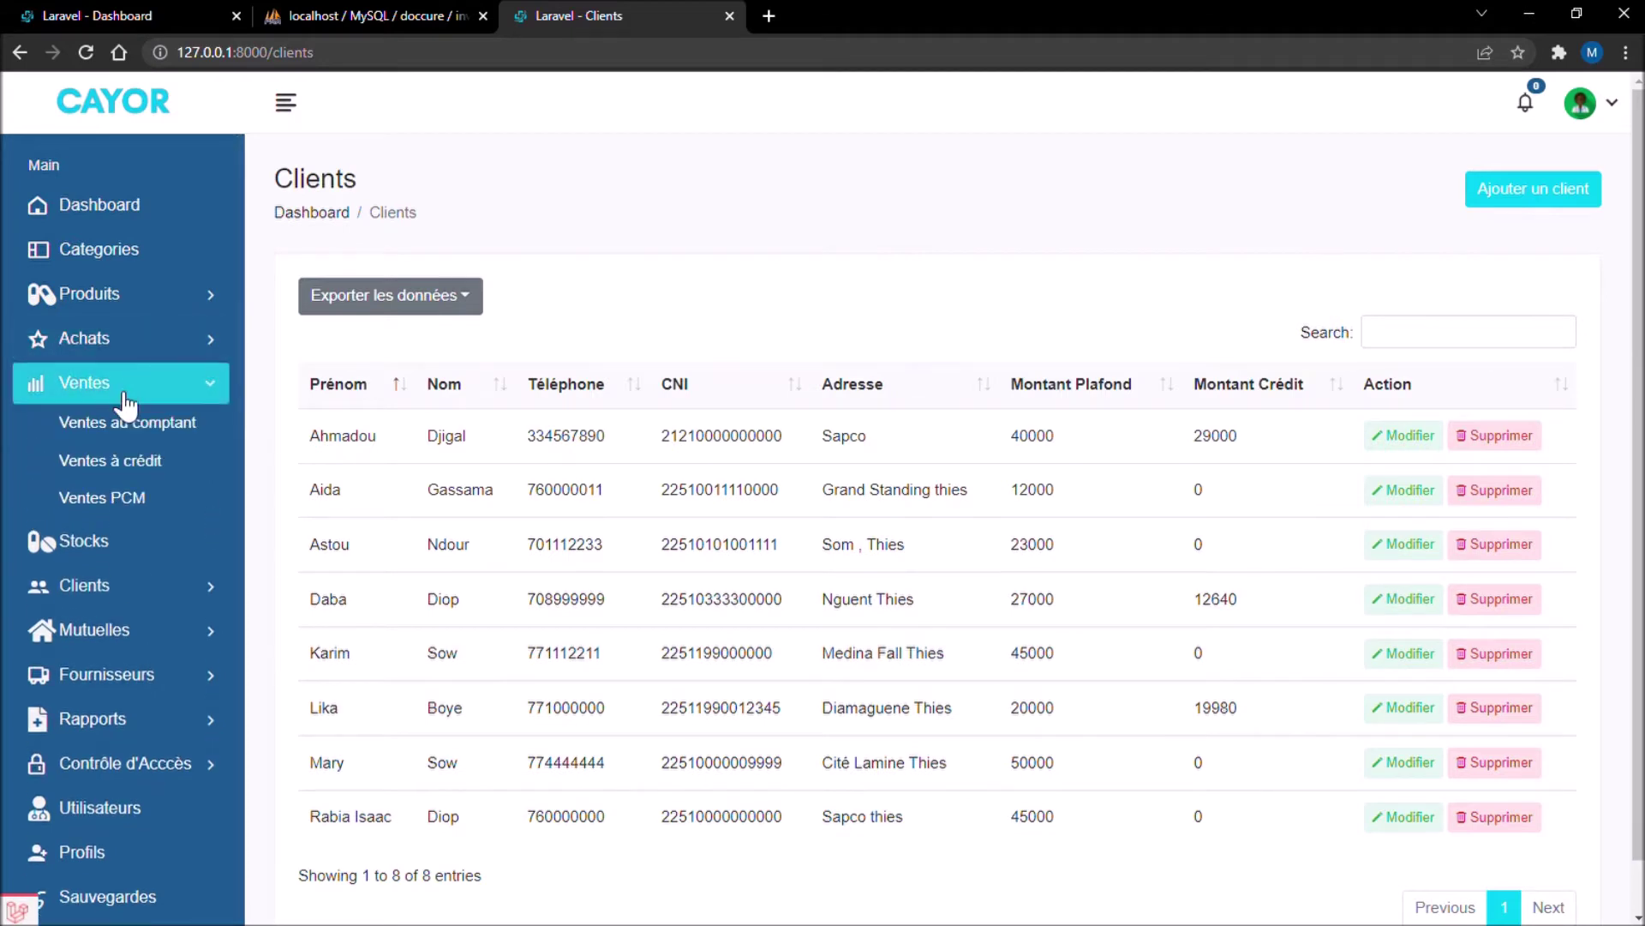
{"action": "left_click", "coordinate": [90, 461]}
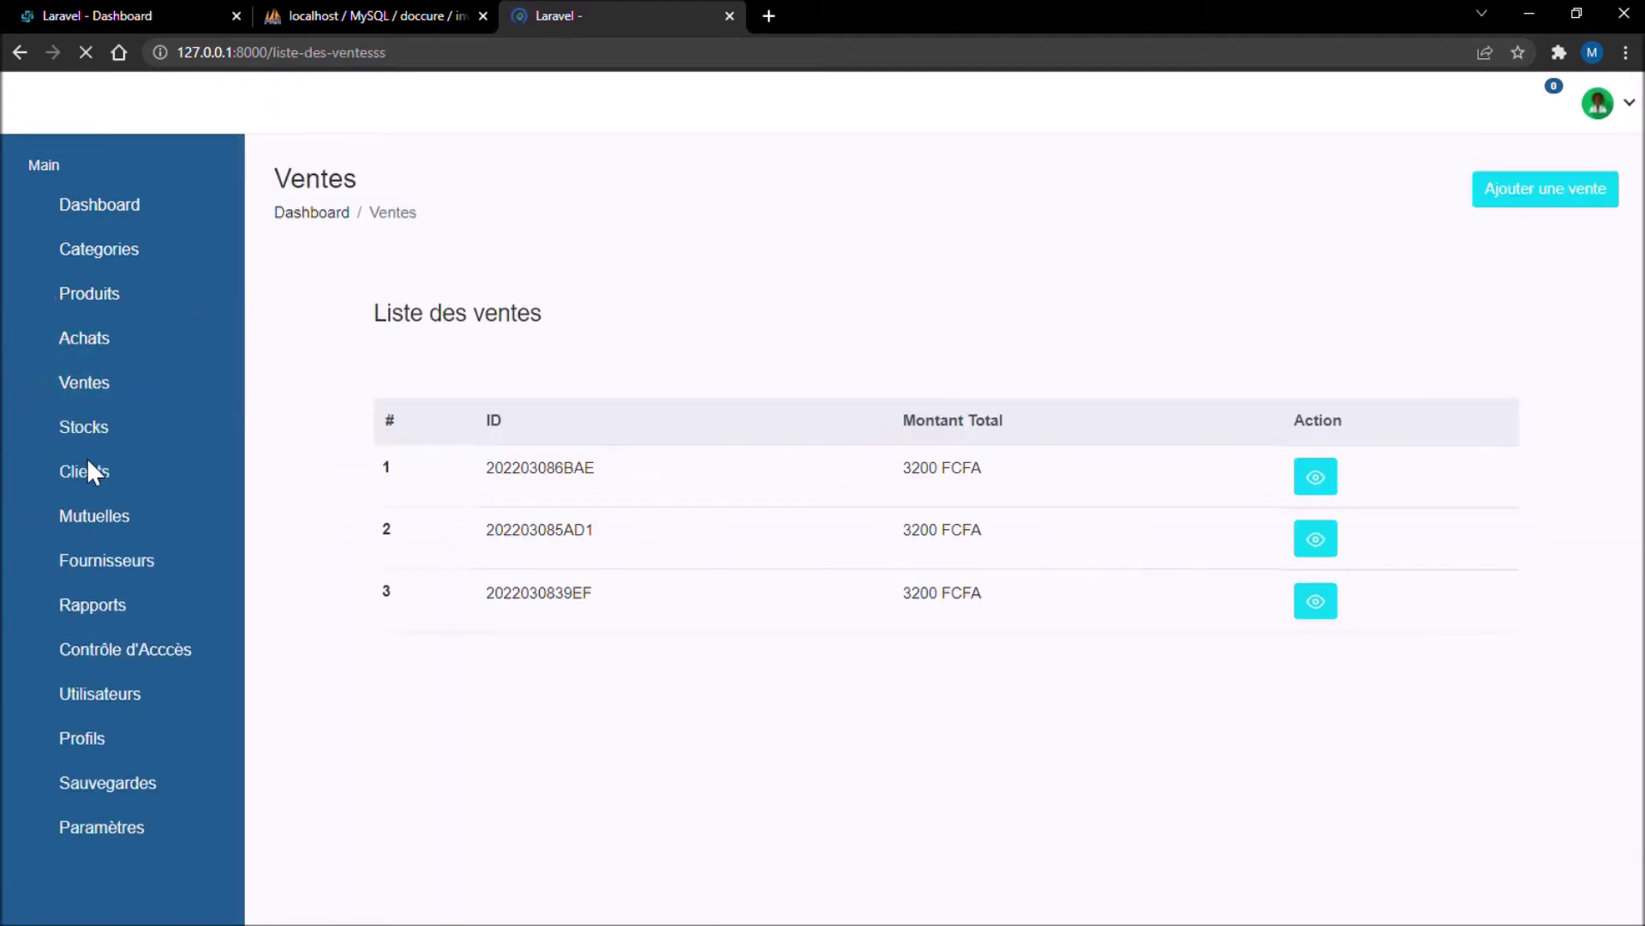
{"action": "left_click", "coordinate": [1474, 198]}
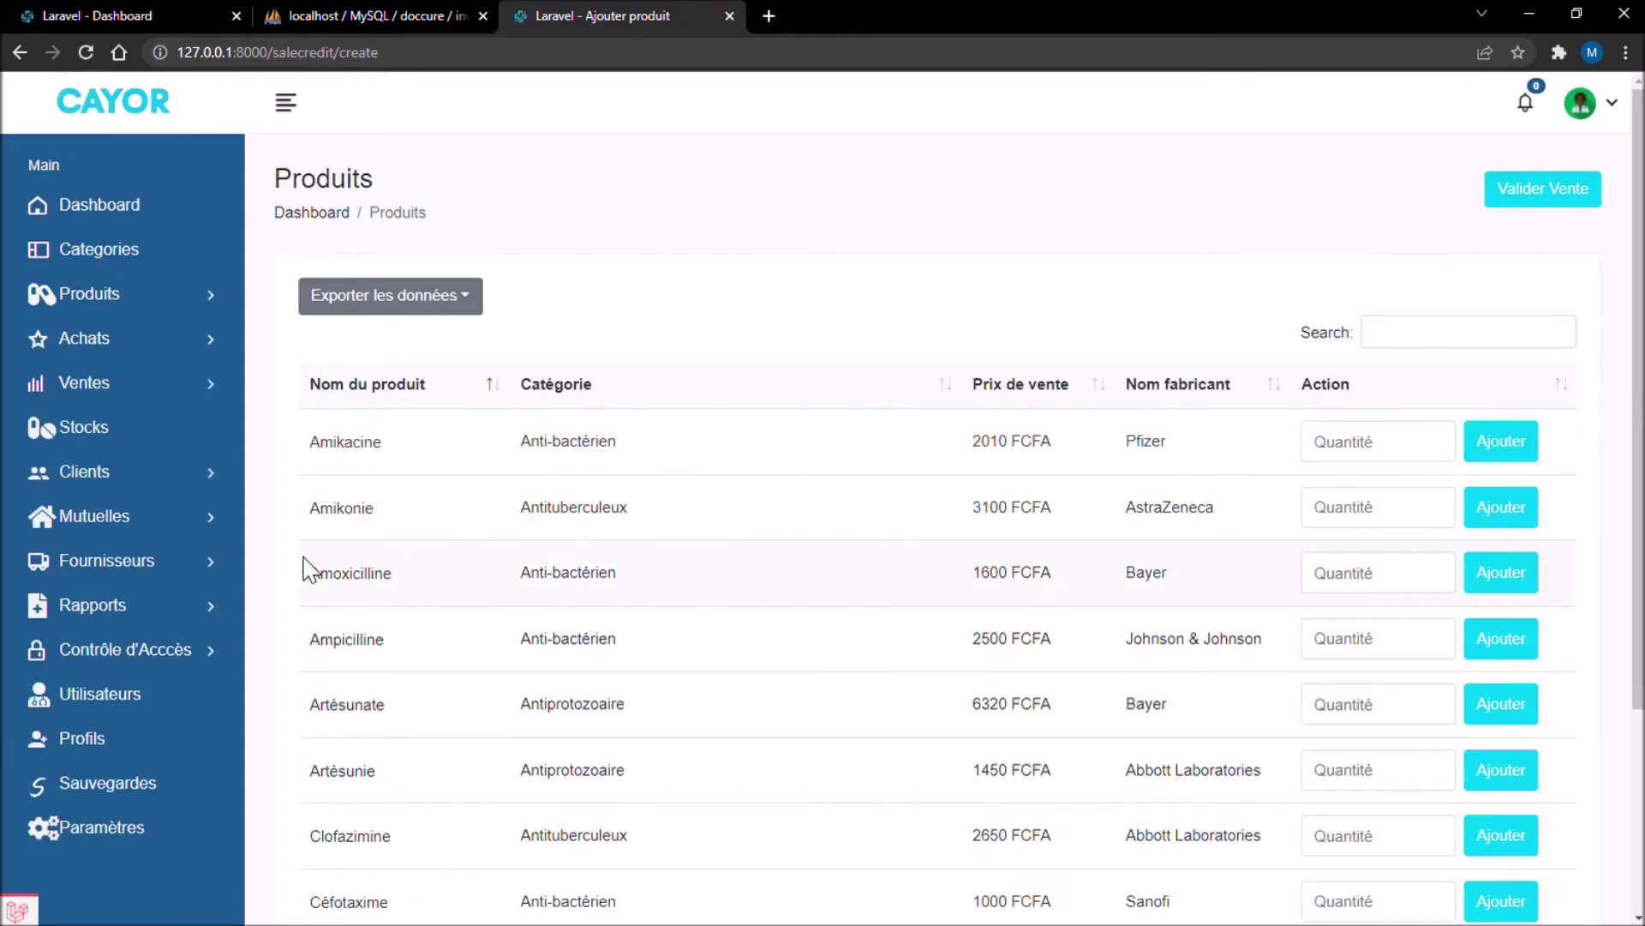
{"action": "double_click", "coordinate": [1437, 569]}
{"action": "left_click", "coordinate": [1506, 574]}
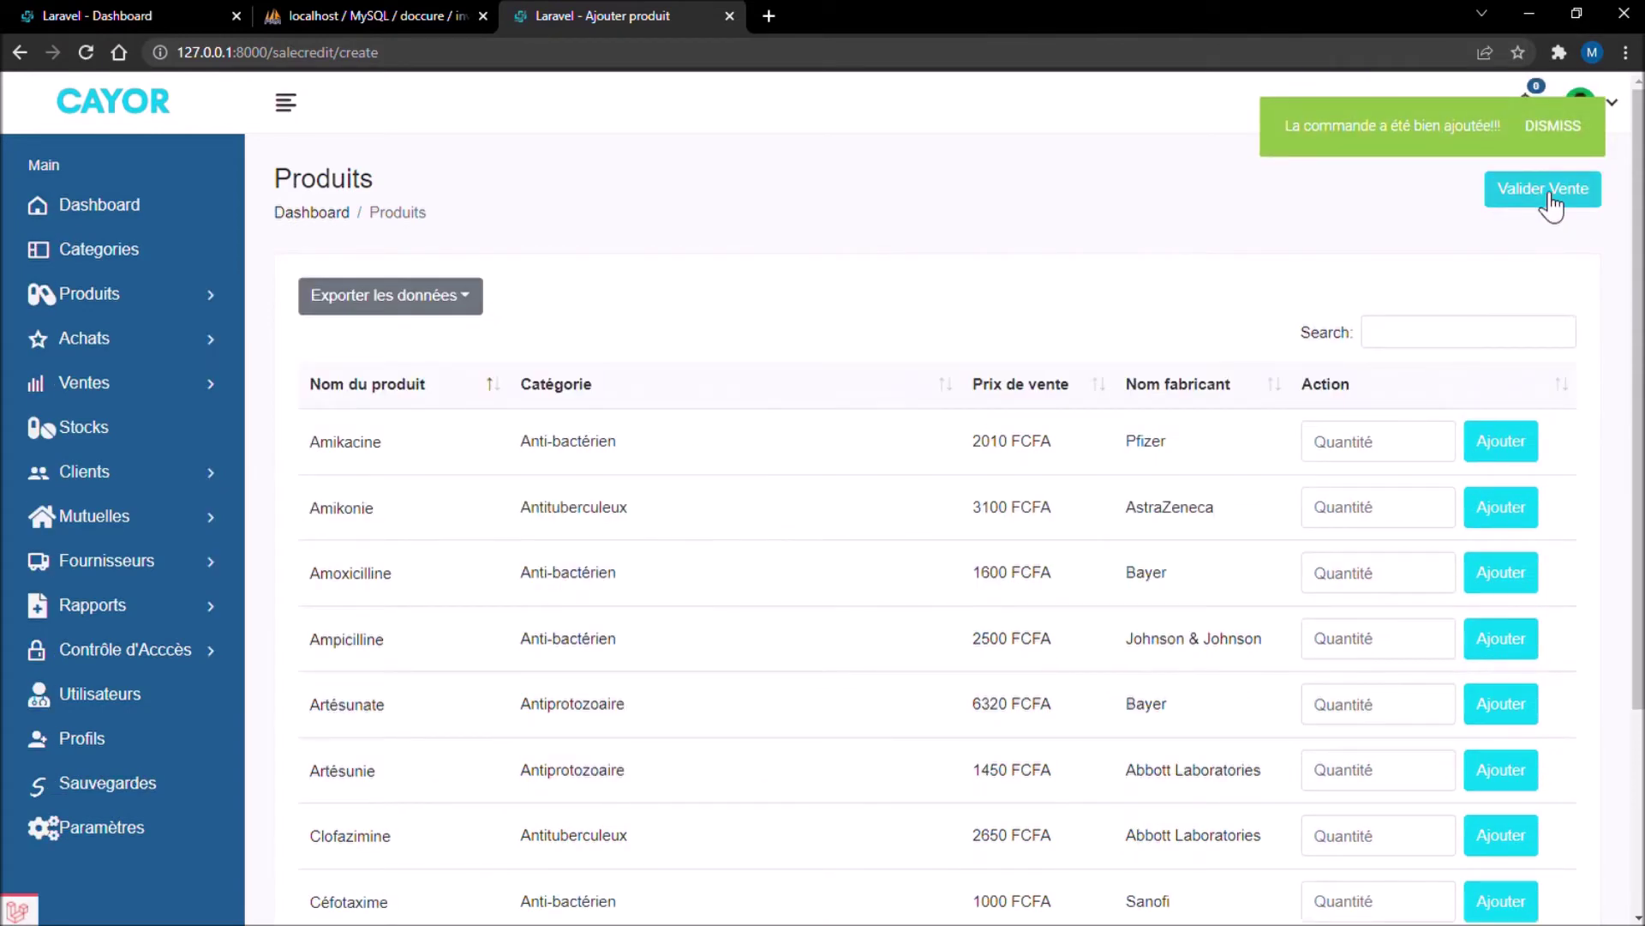
Step: Validate the credit sale under the CNI number of the client with the 40000 ceiling, and check that client's Montant Crédit in the client list
{"action": "left_click", "coordinate": [1549, 202]}
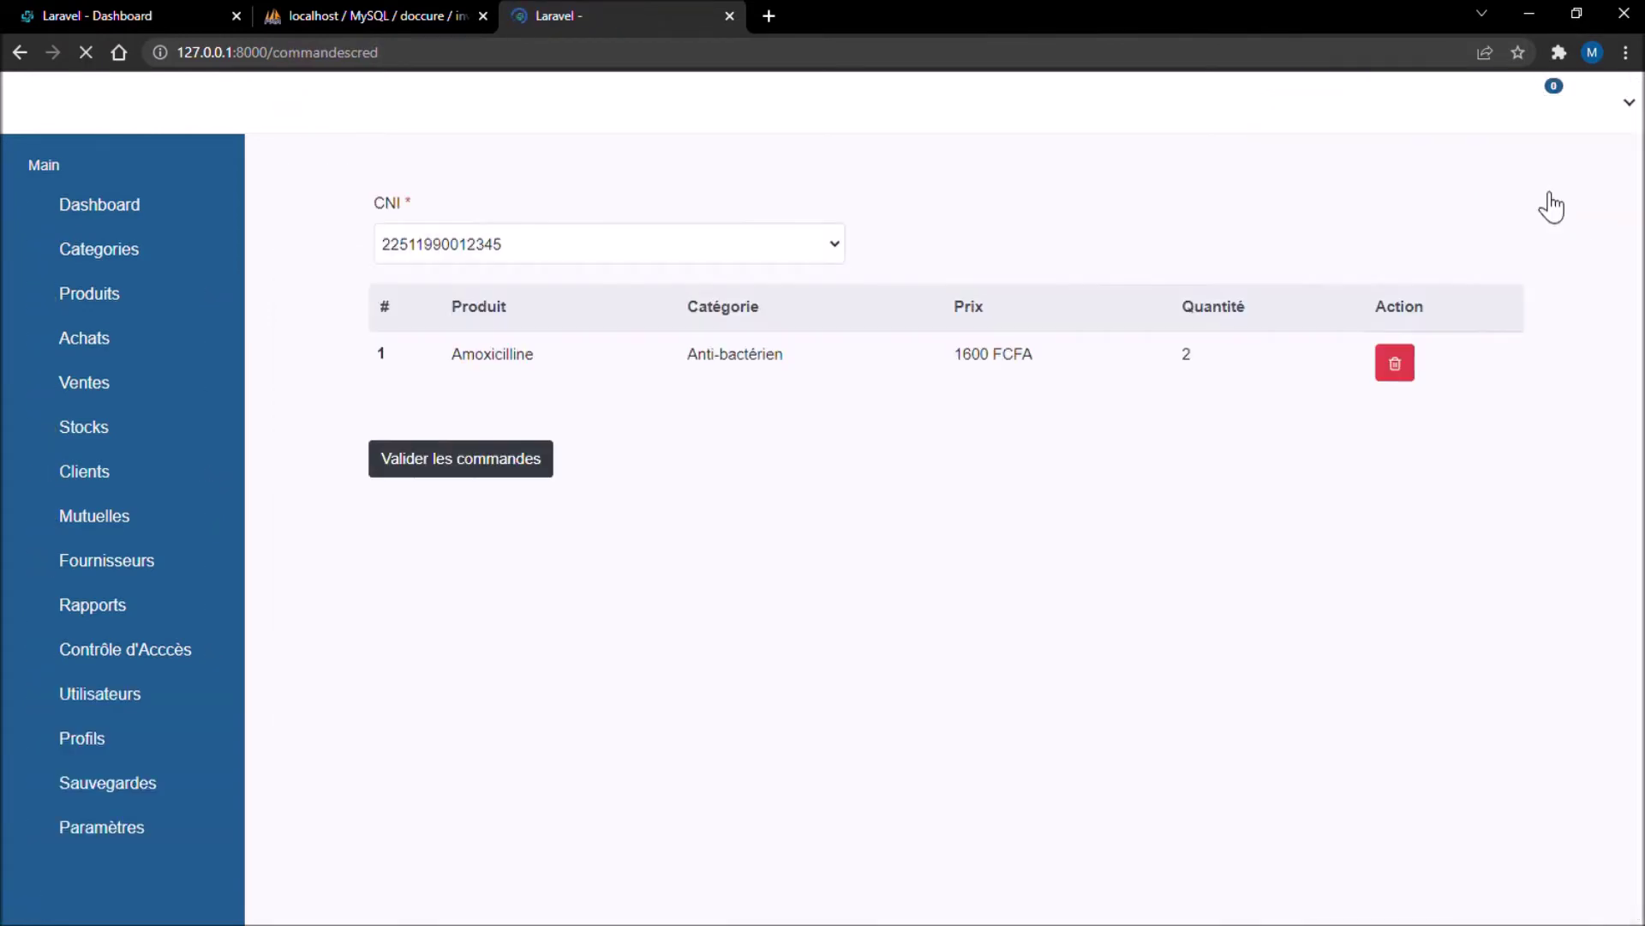
{"action": "left_click", "coordinate": [621, 252]}
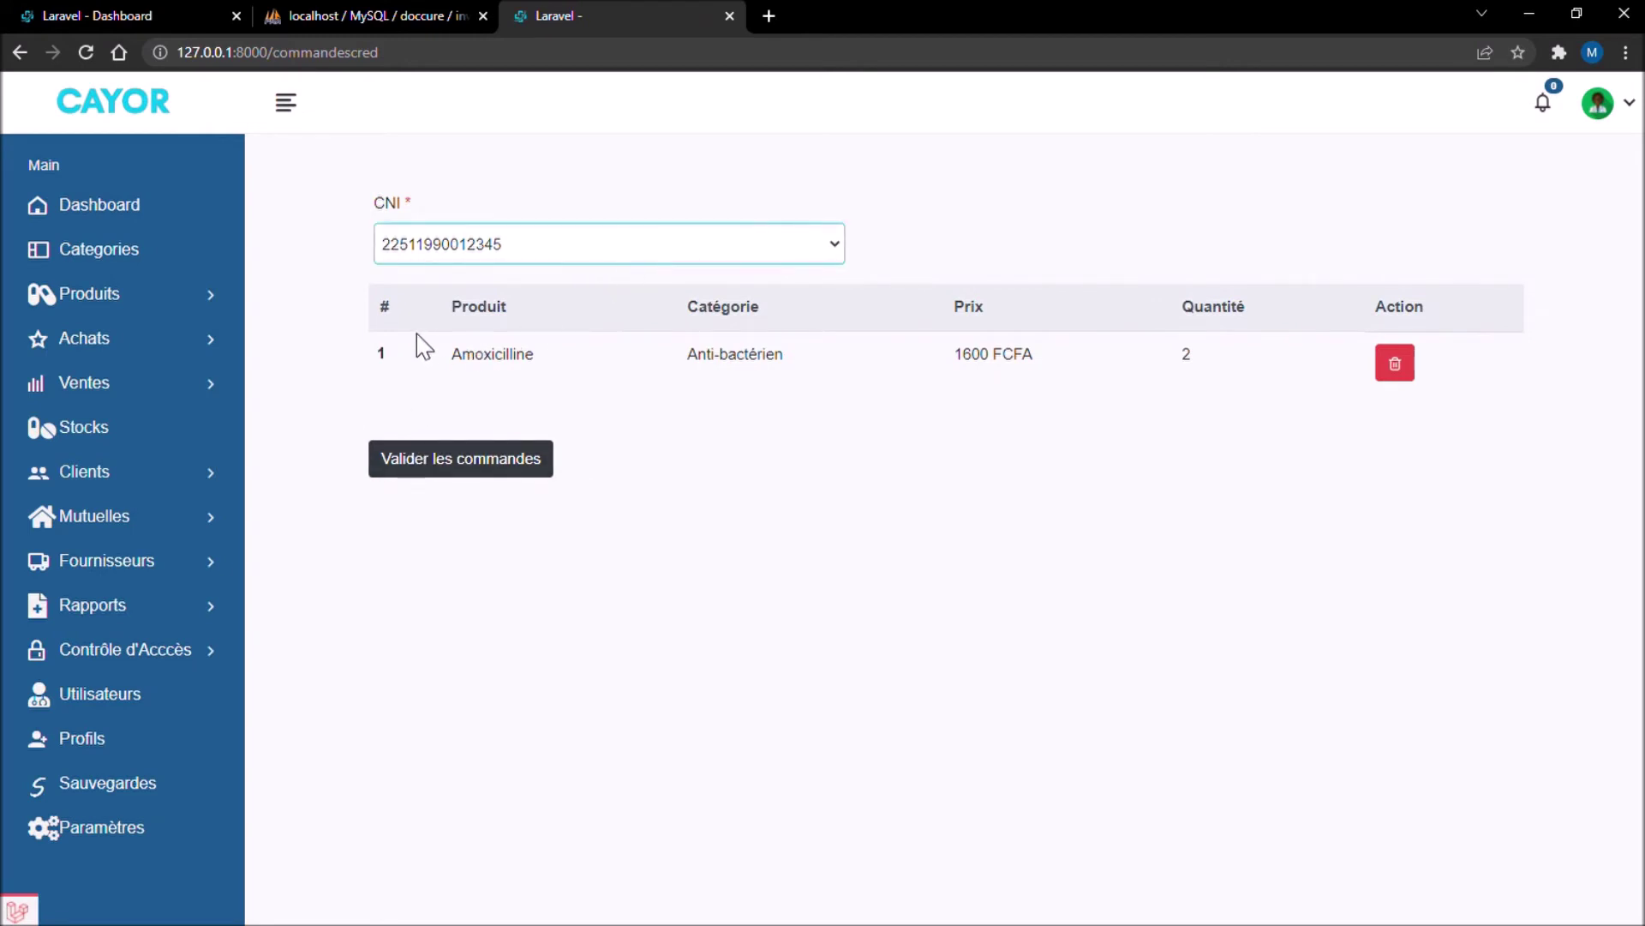
{"action": "key", "text": "Down"}
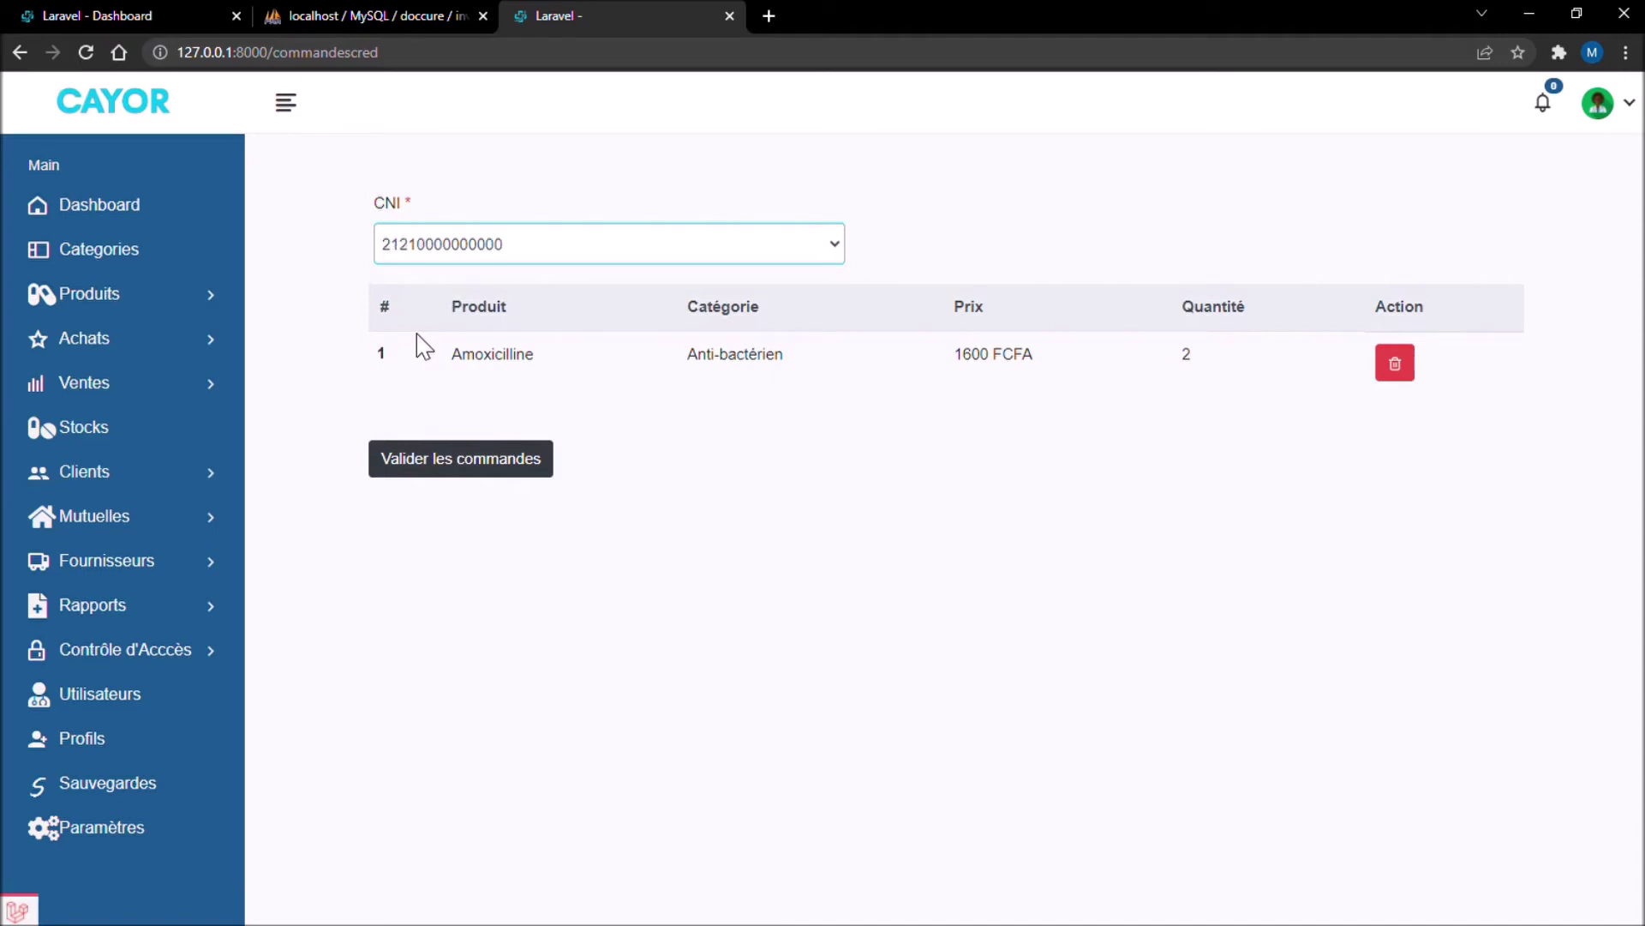
{"action": "left_click", "coordinate": [442, 463]}
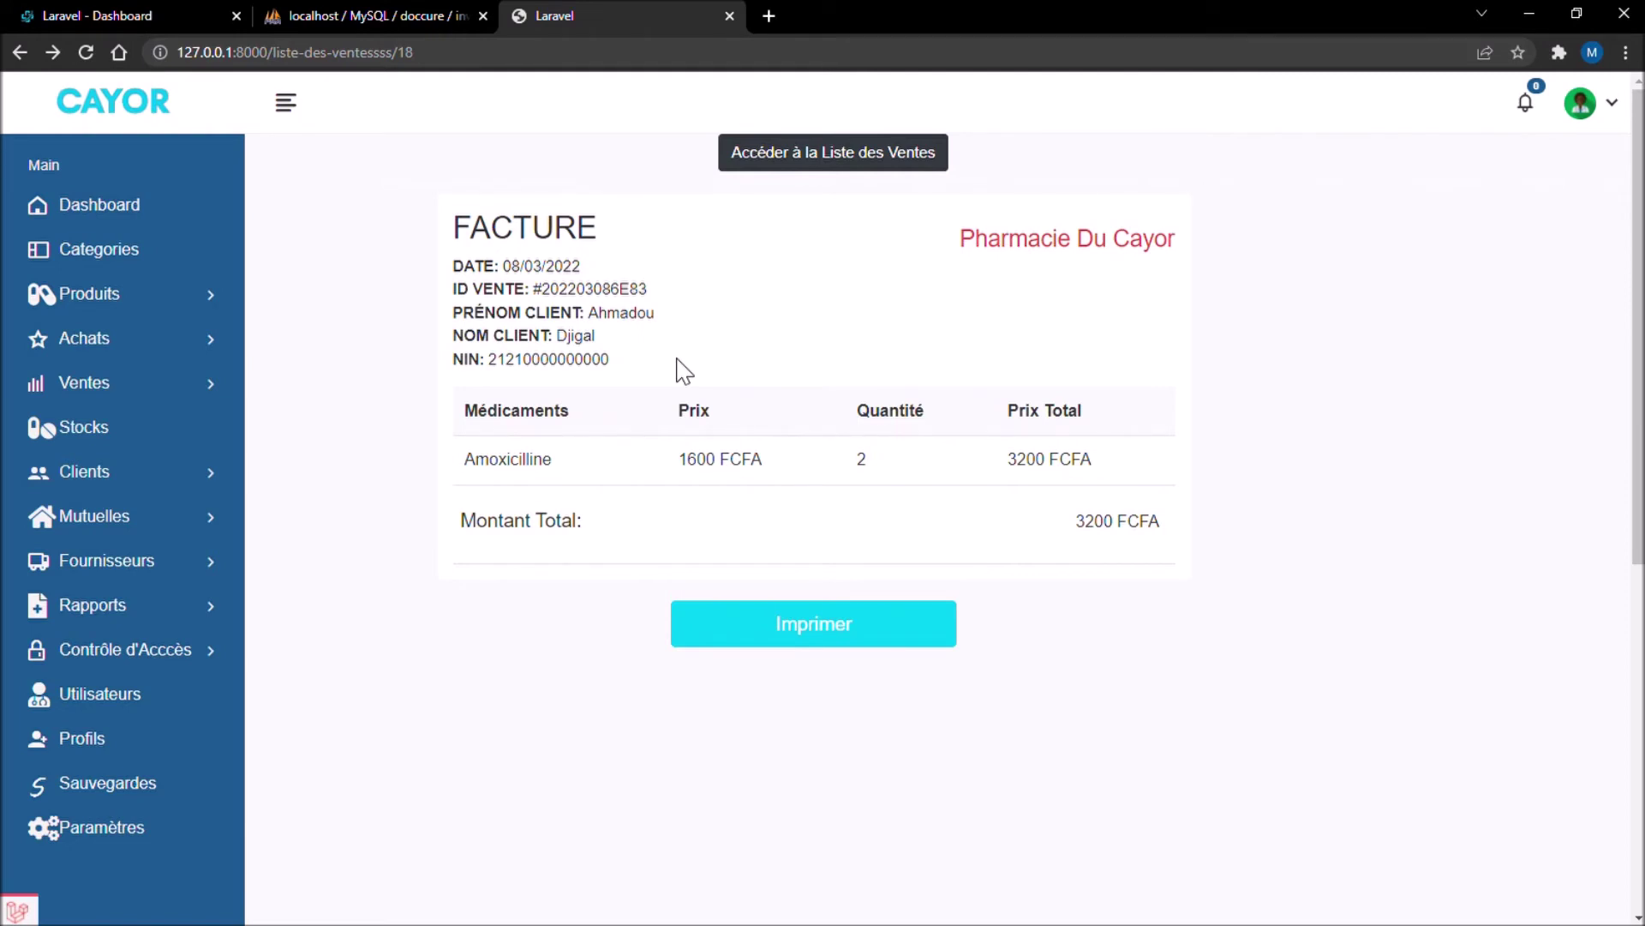
{"action": "left_click", "coordinate": [112, 495]}
{"action": "left_click", "coordinate": [83, 509]}
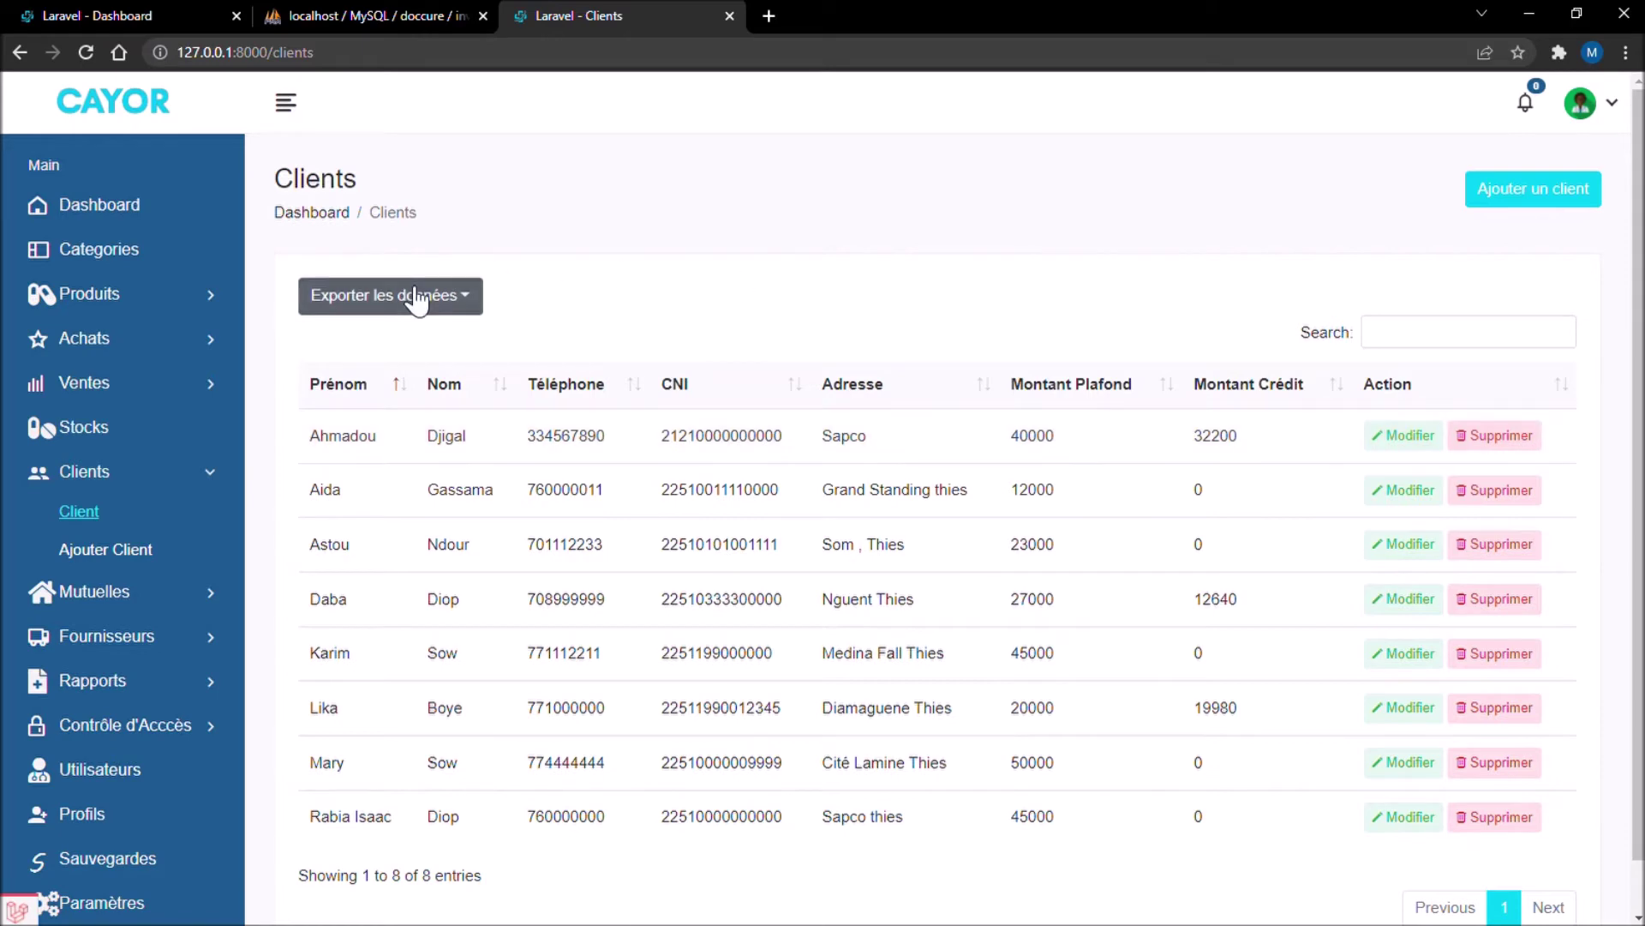
Step: View the invoice of the Dropéridol sale among the PCM sales, and examine the amounts due in the mutuelles list
{"action": "left_click", "coordinate": [191, 398]}
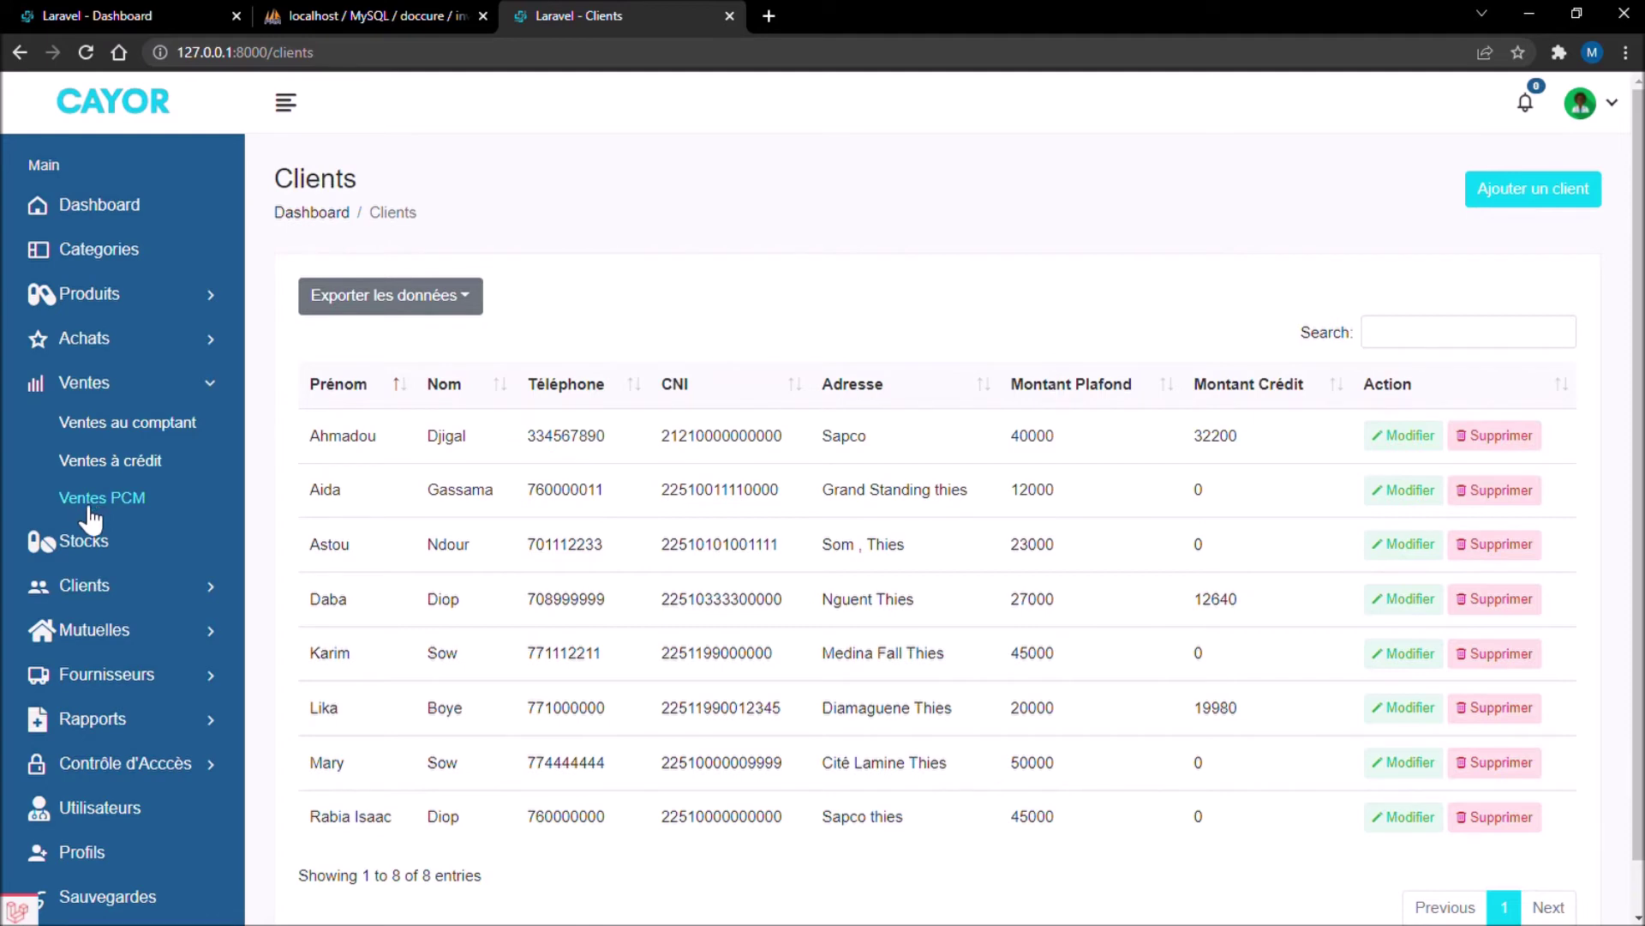
{"action": "left_click", "coordinate": [78, 502]}
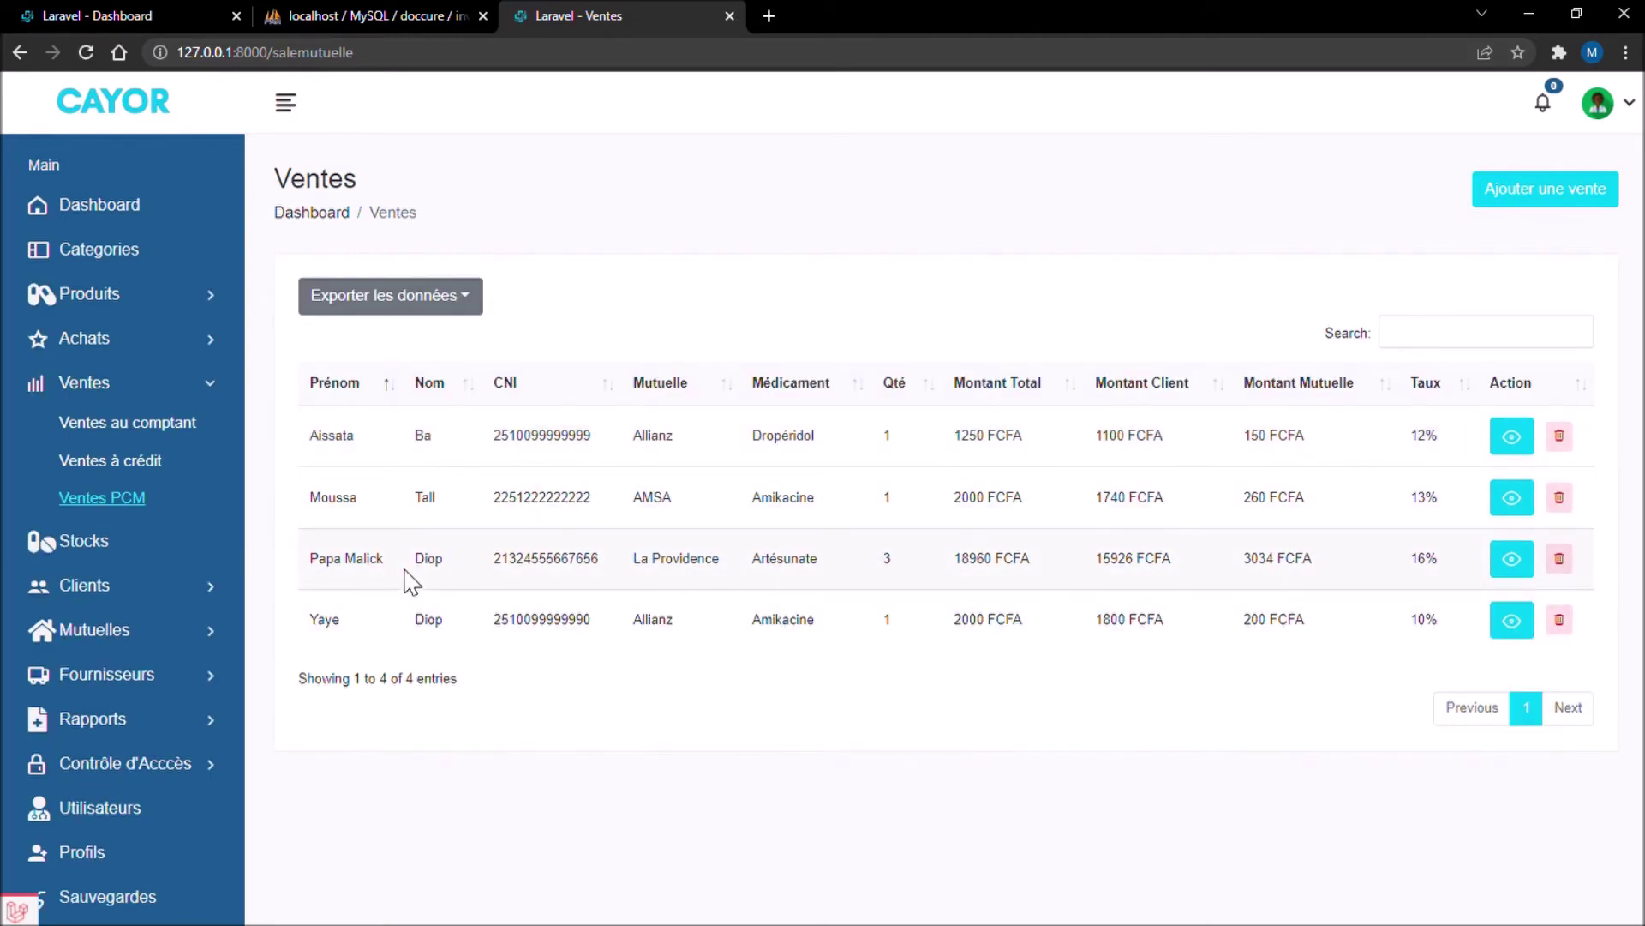
{"action": "left_click", "coordinate": [1513, 439]}
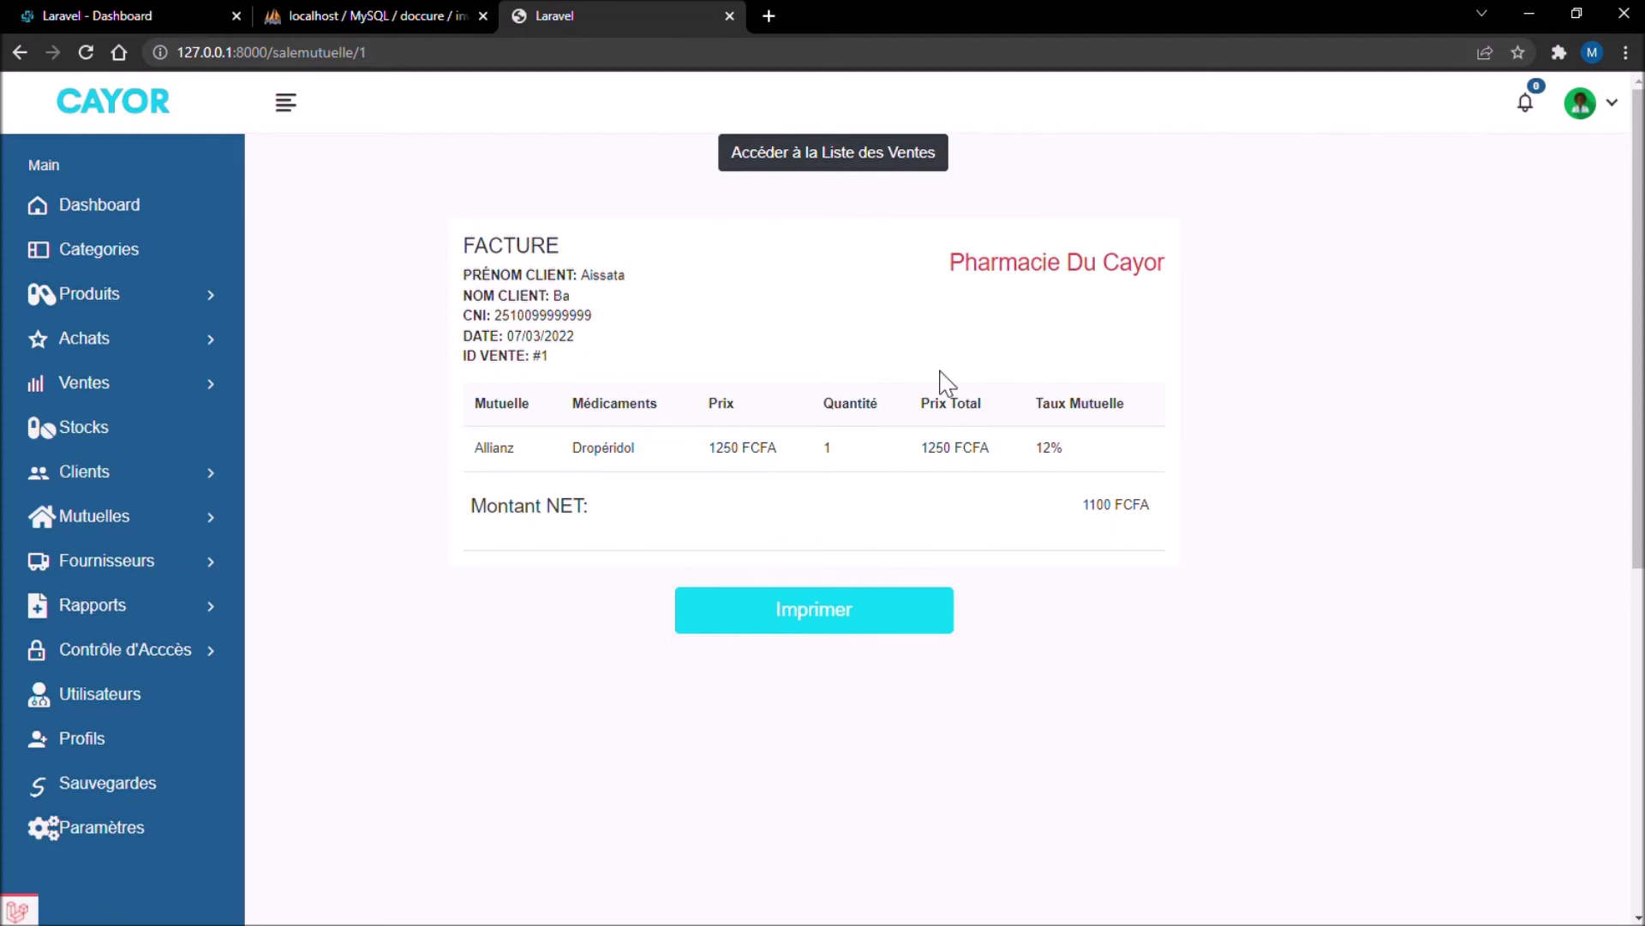
{"action": "left_click", "coordinate": [831, 150]}
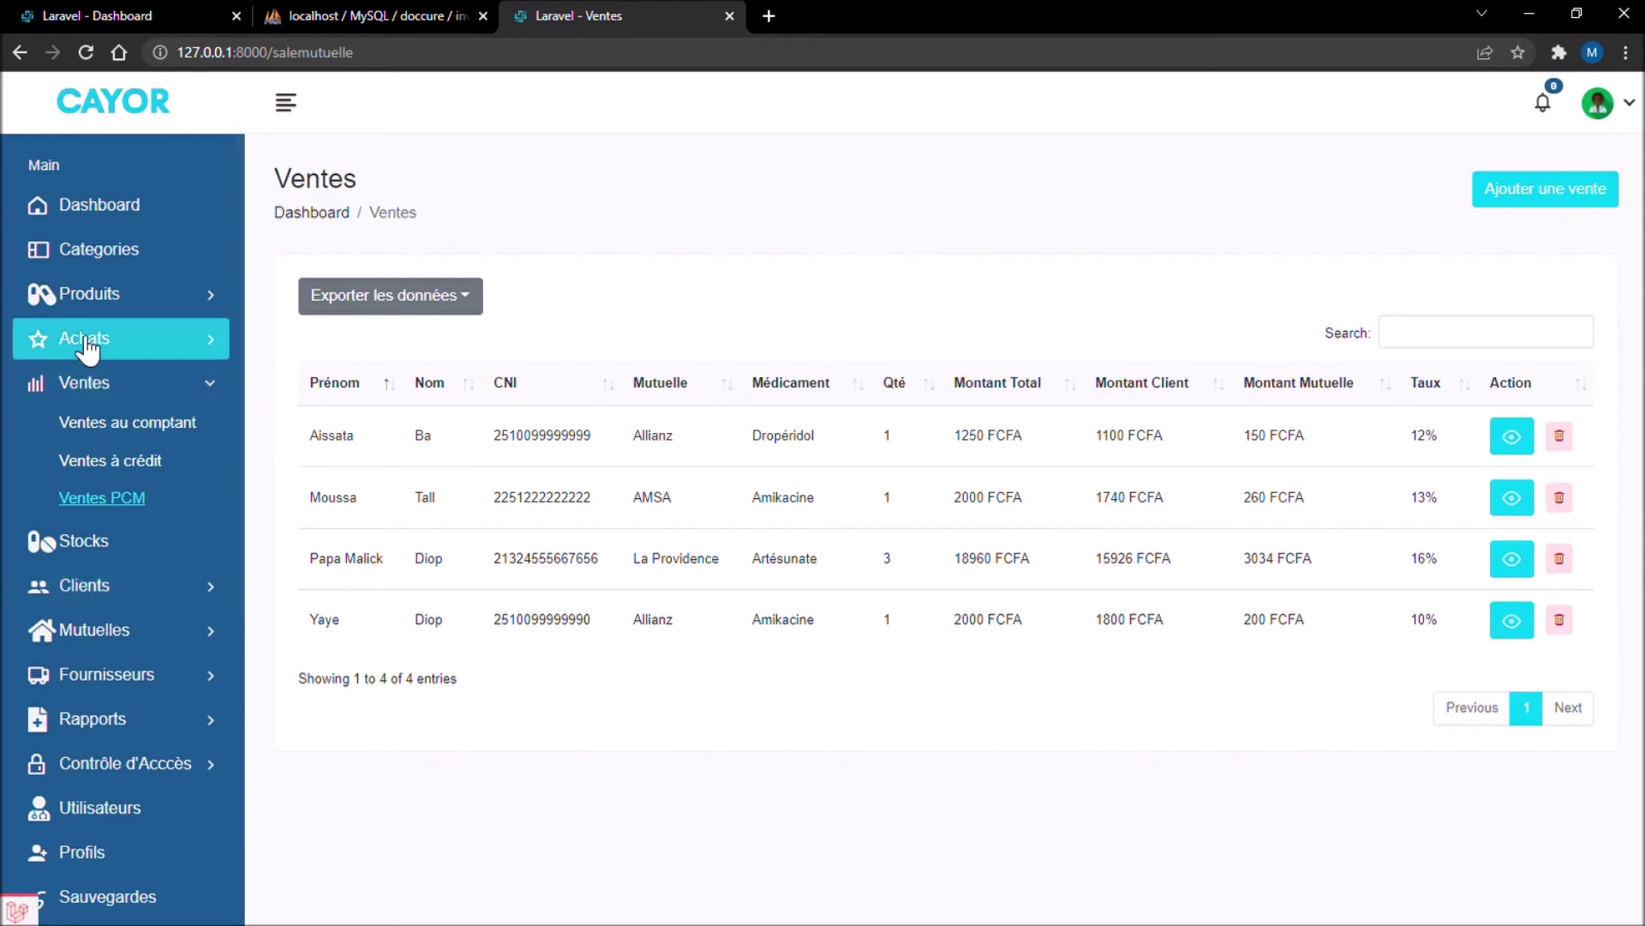
{"action": "left_click", "coordinate": [97, 652]}
{"action": "left_click", "coordinate": [86, 562]}
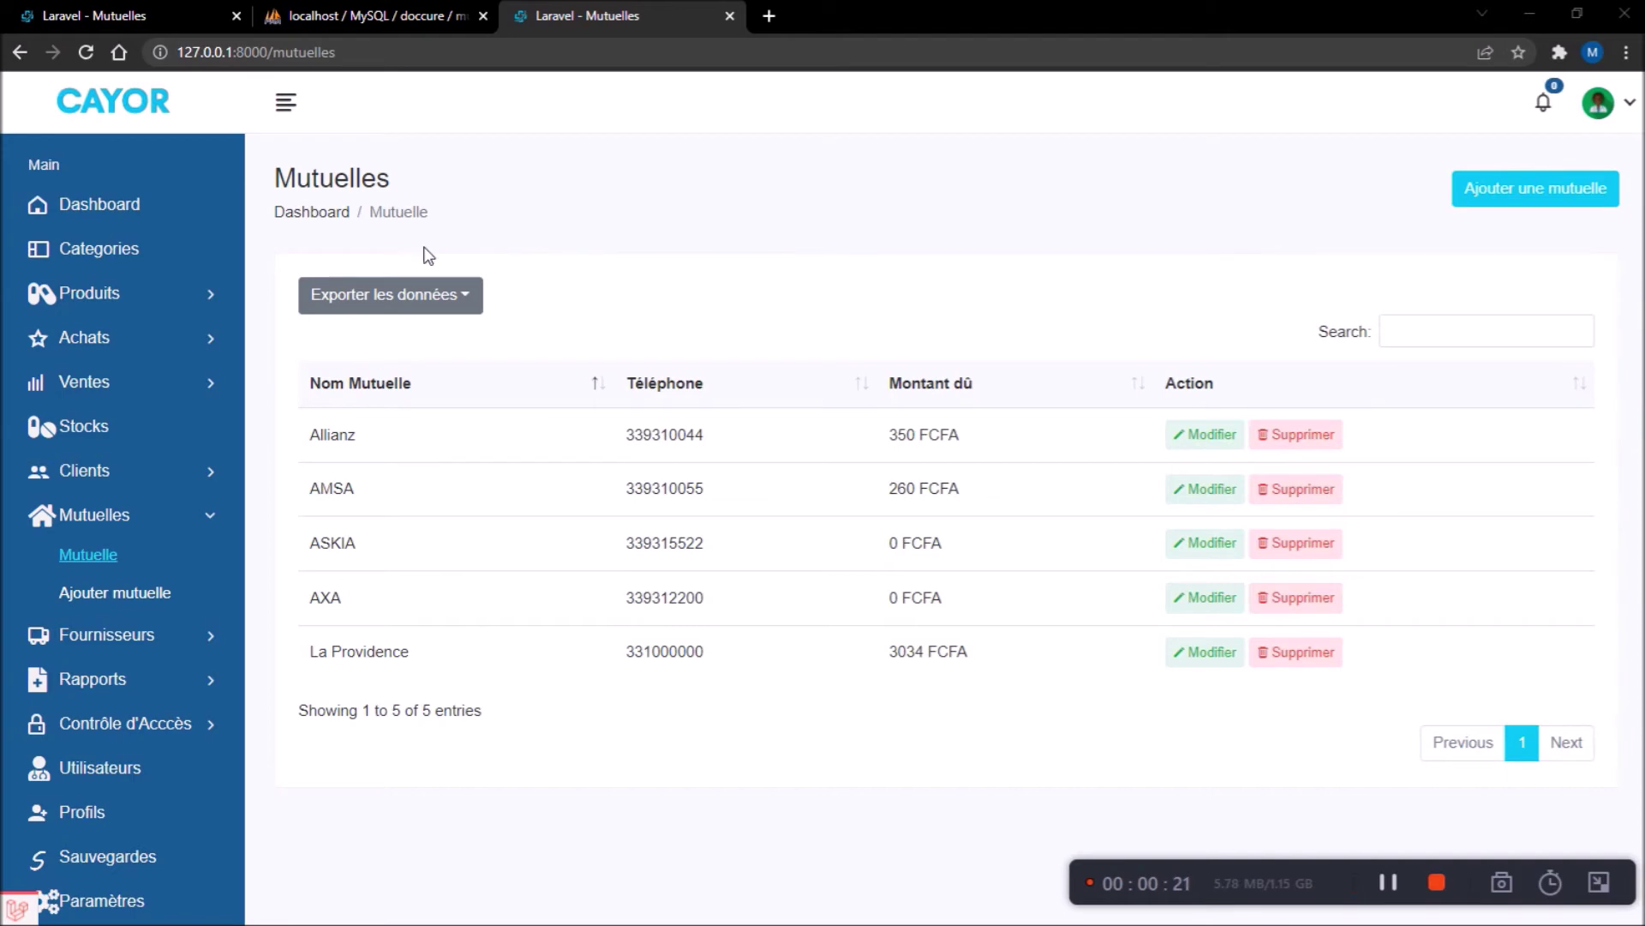
Step: Start a new PCM sale and fill in the client's first name, last name, phone number and card number
{"action": "left_click", "coordinate": [94, 391]}
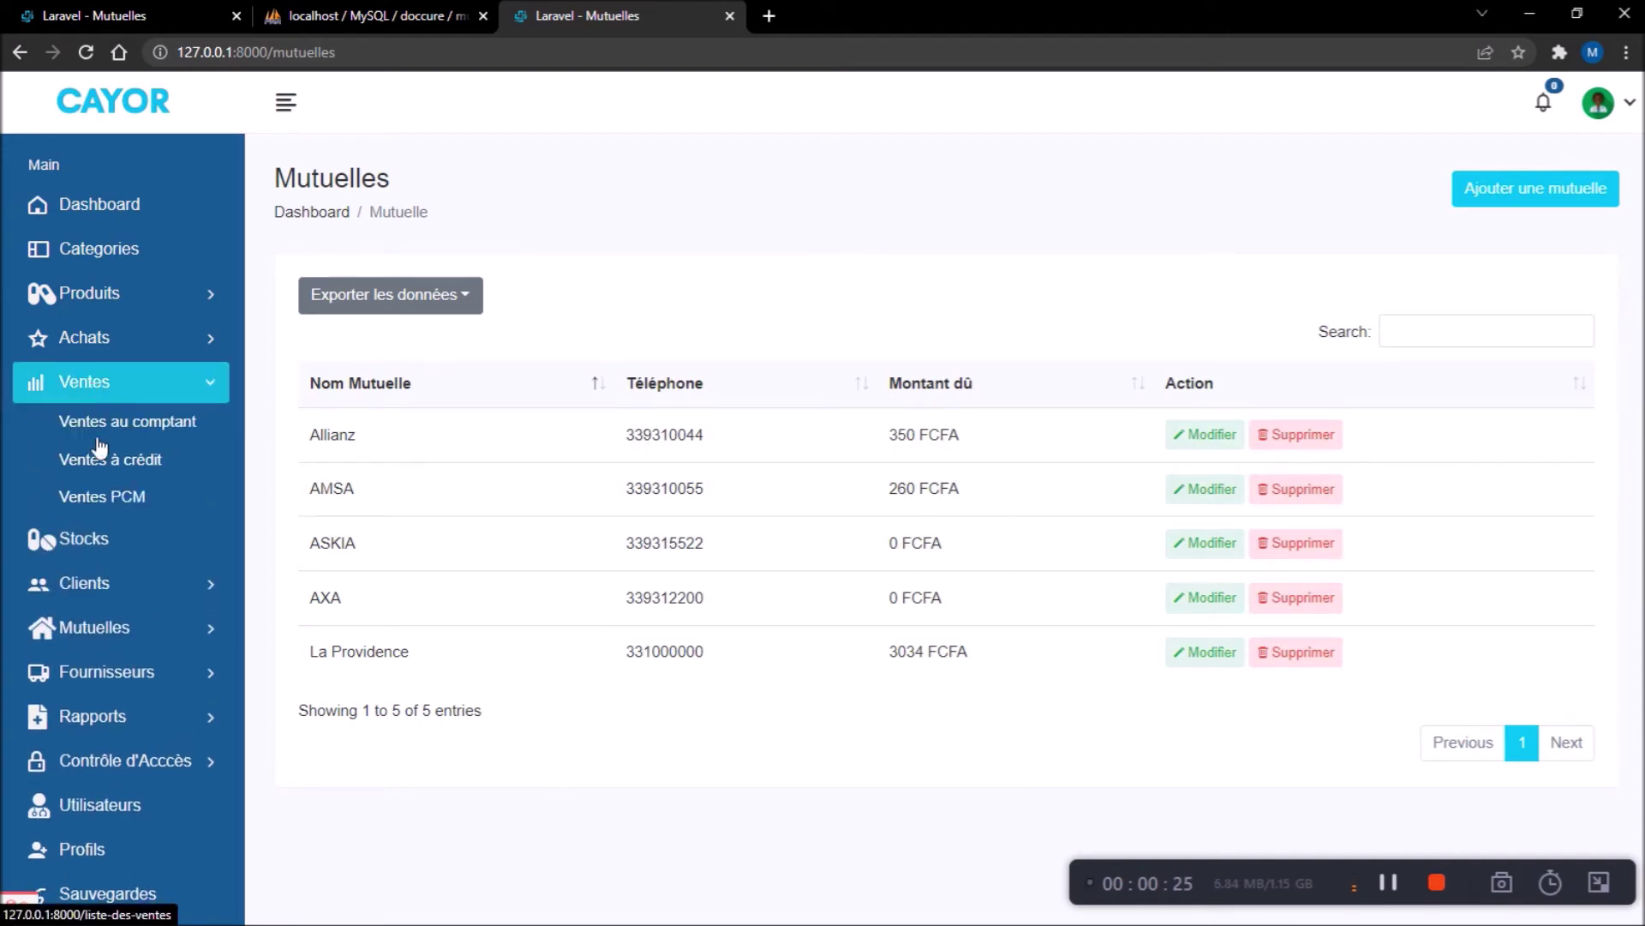
{"action": "left_click", "coordinate": [98, 502]}
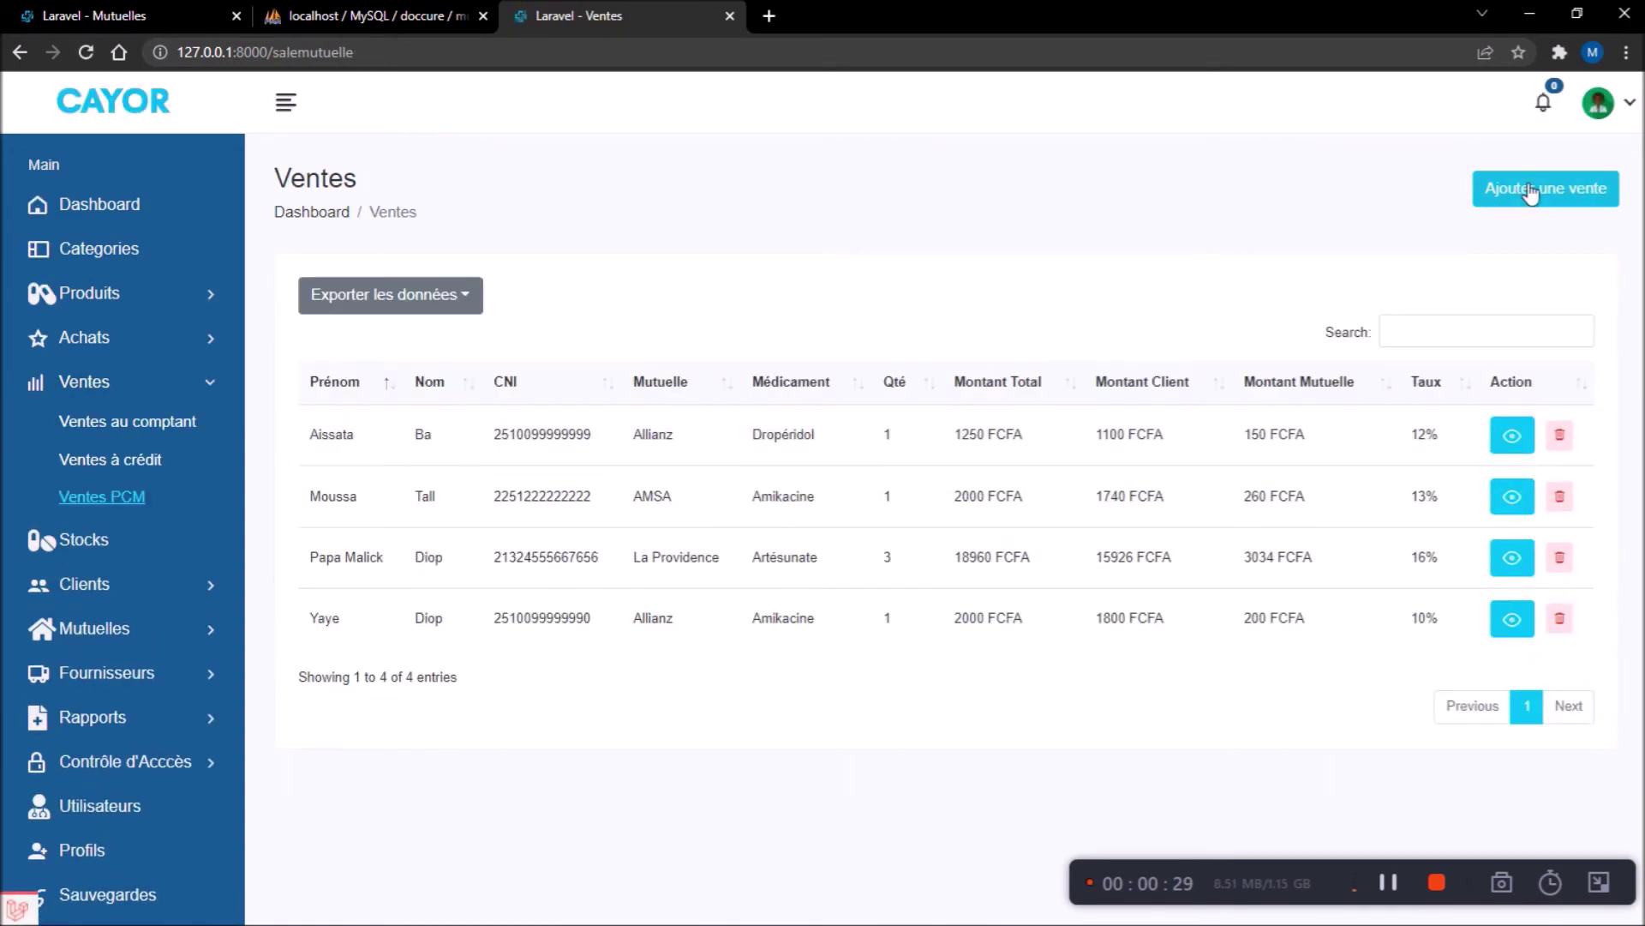
{"action": "left_click", "coordinate": [1534, 190]}
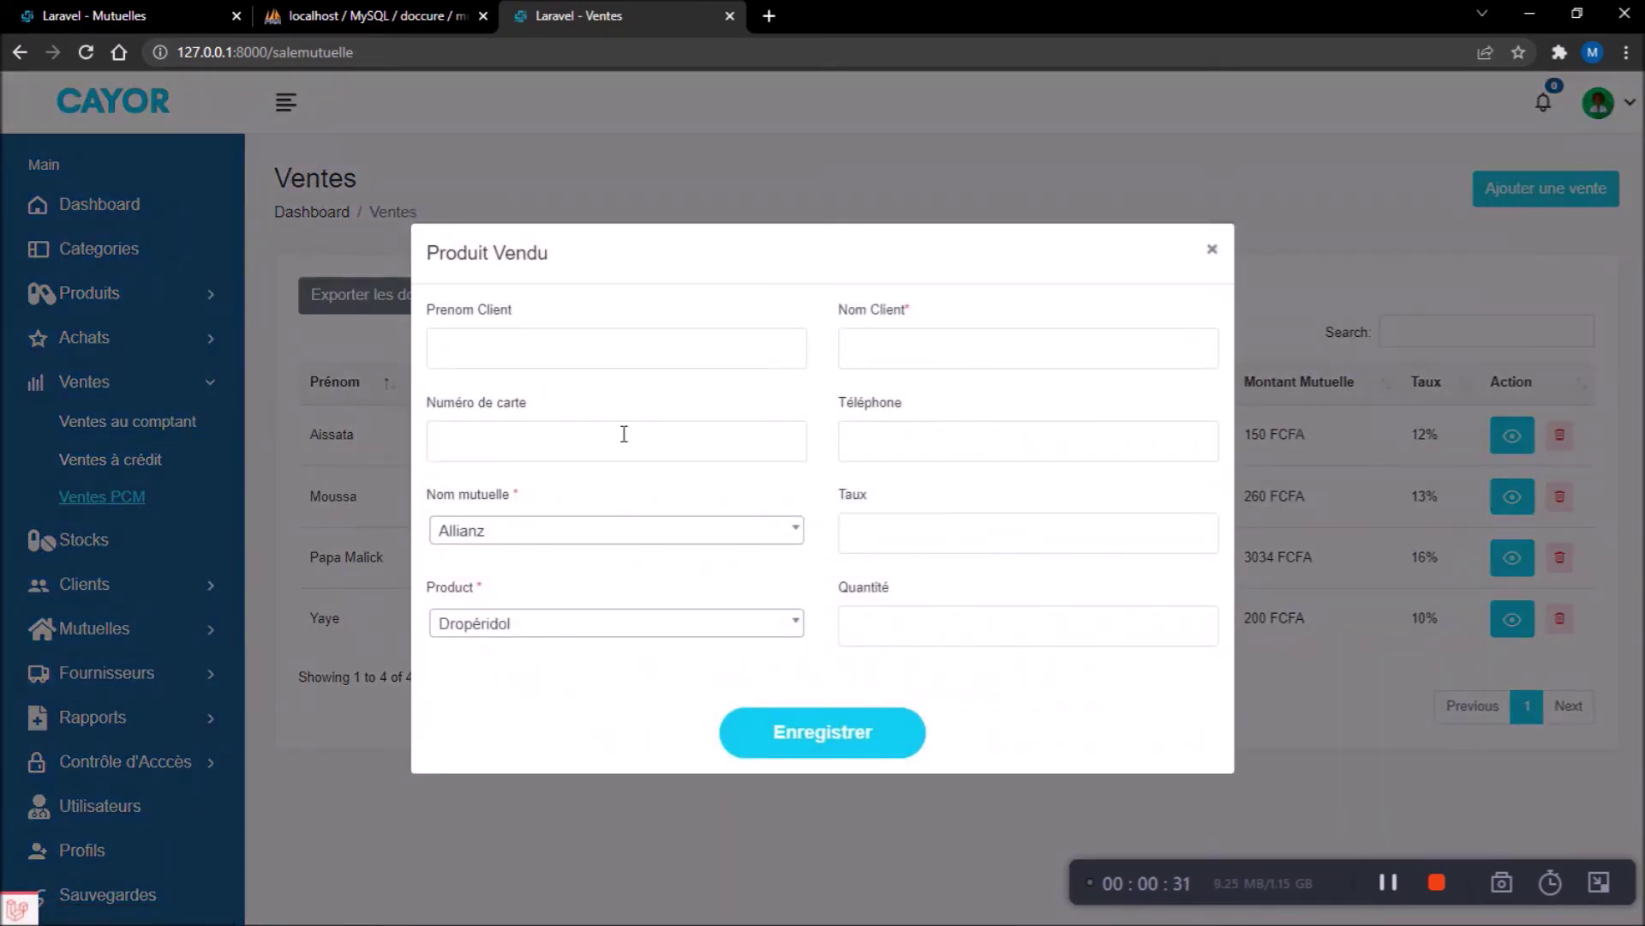
{"action": "left_click", "coordinate": [589, 367]}
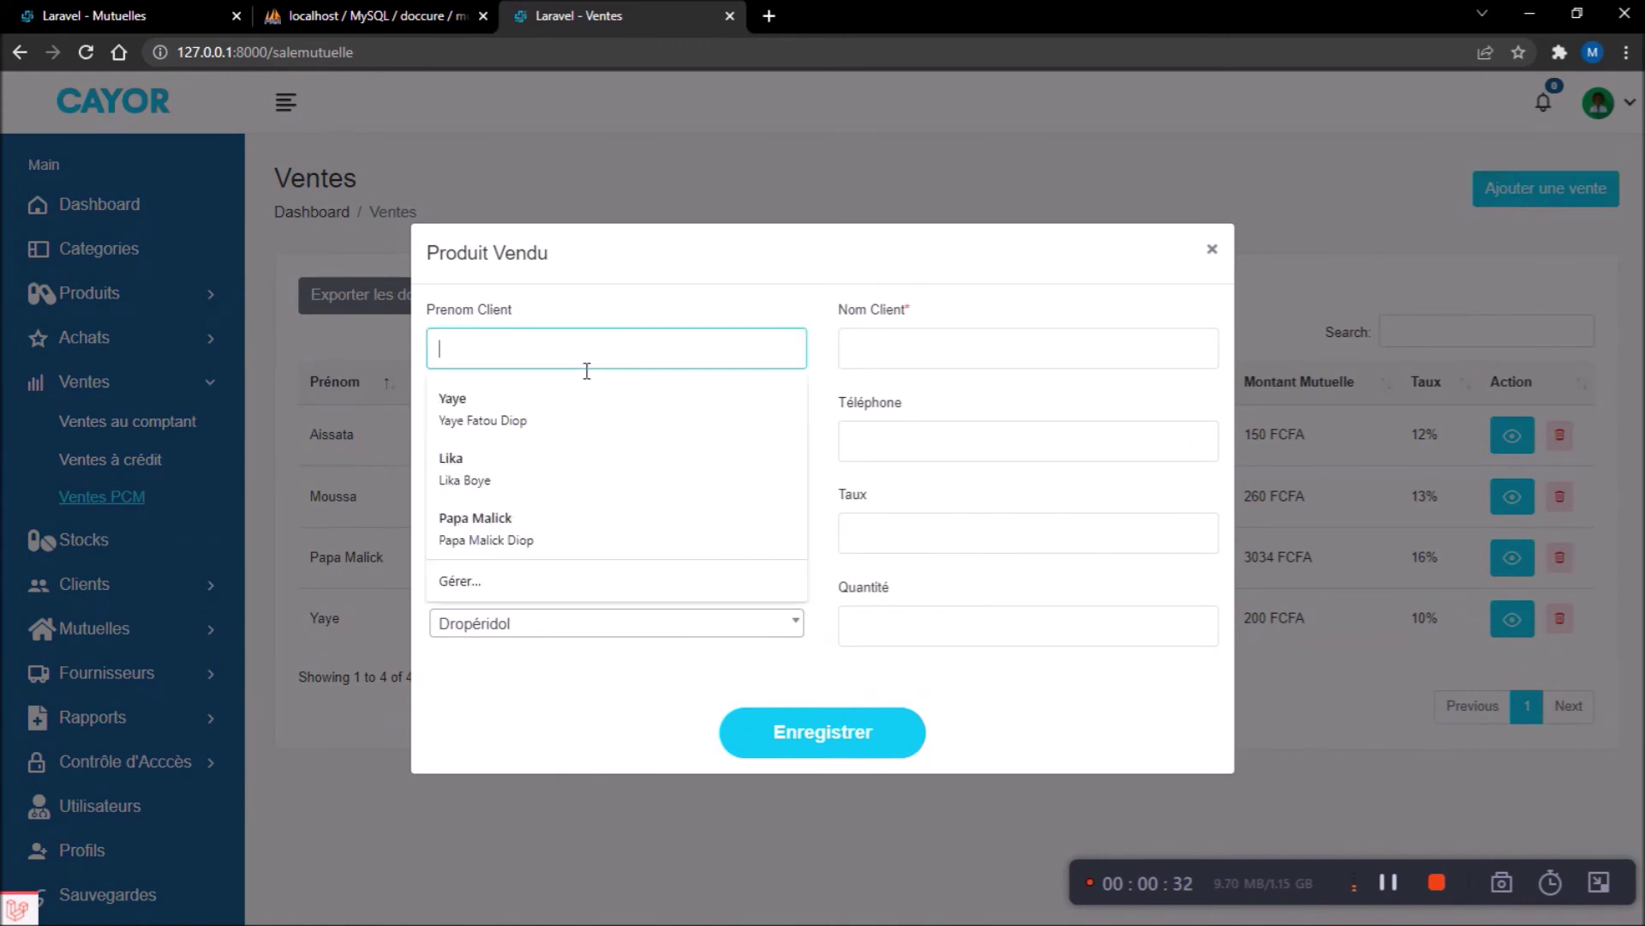
{"action": "left_click", "coordinate": [502, 477]}
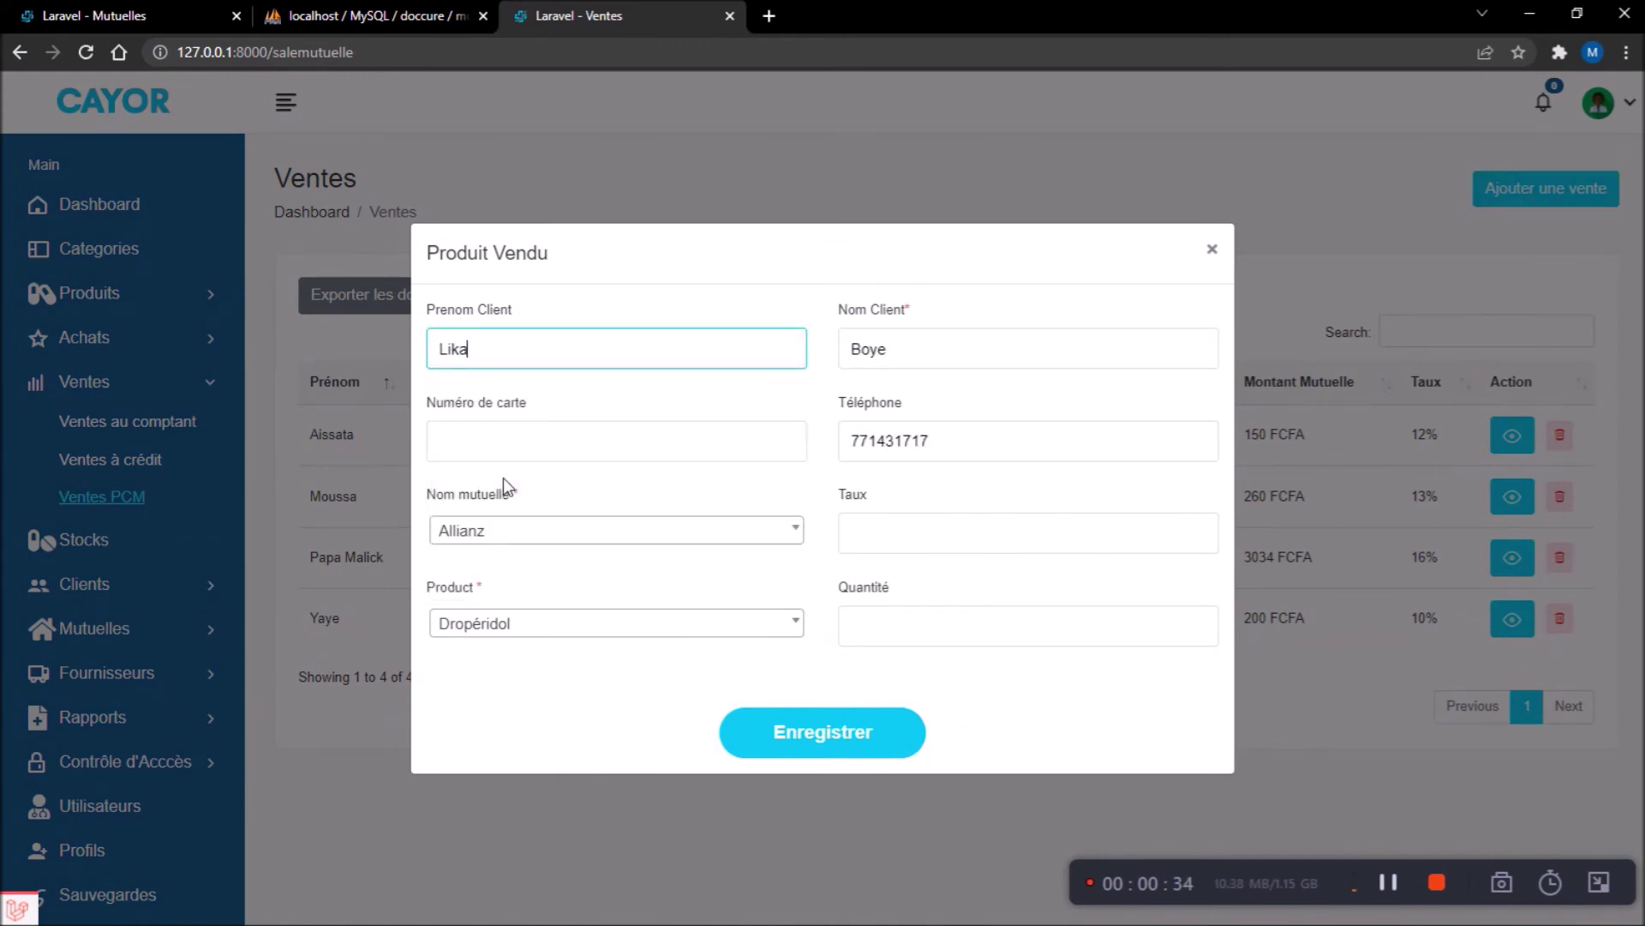
{"action": "left_click", "coordinate": [632, 459]}
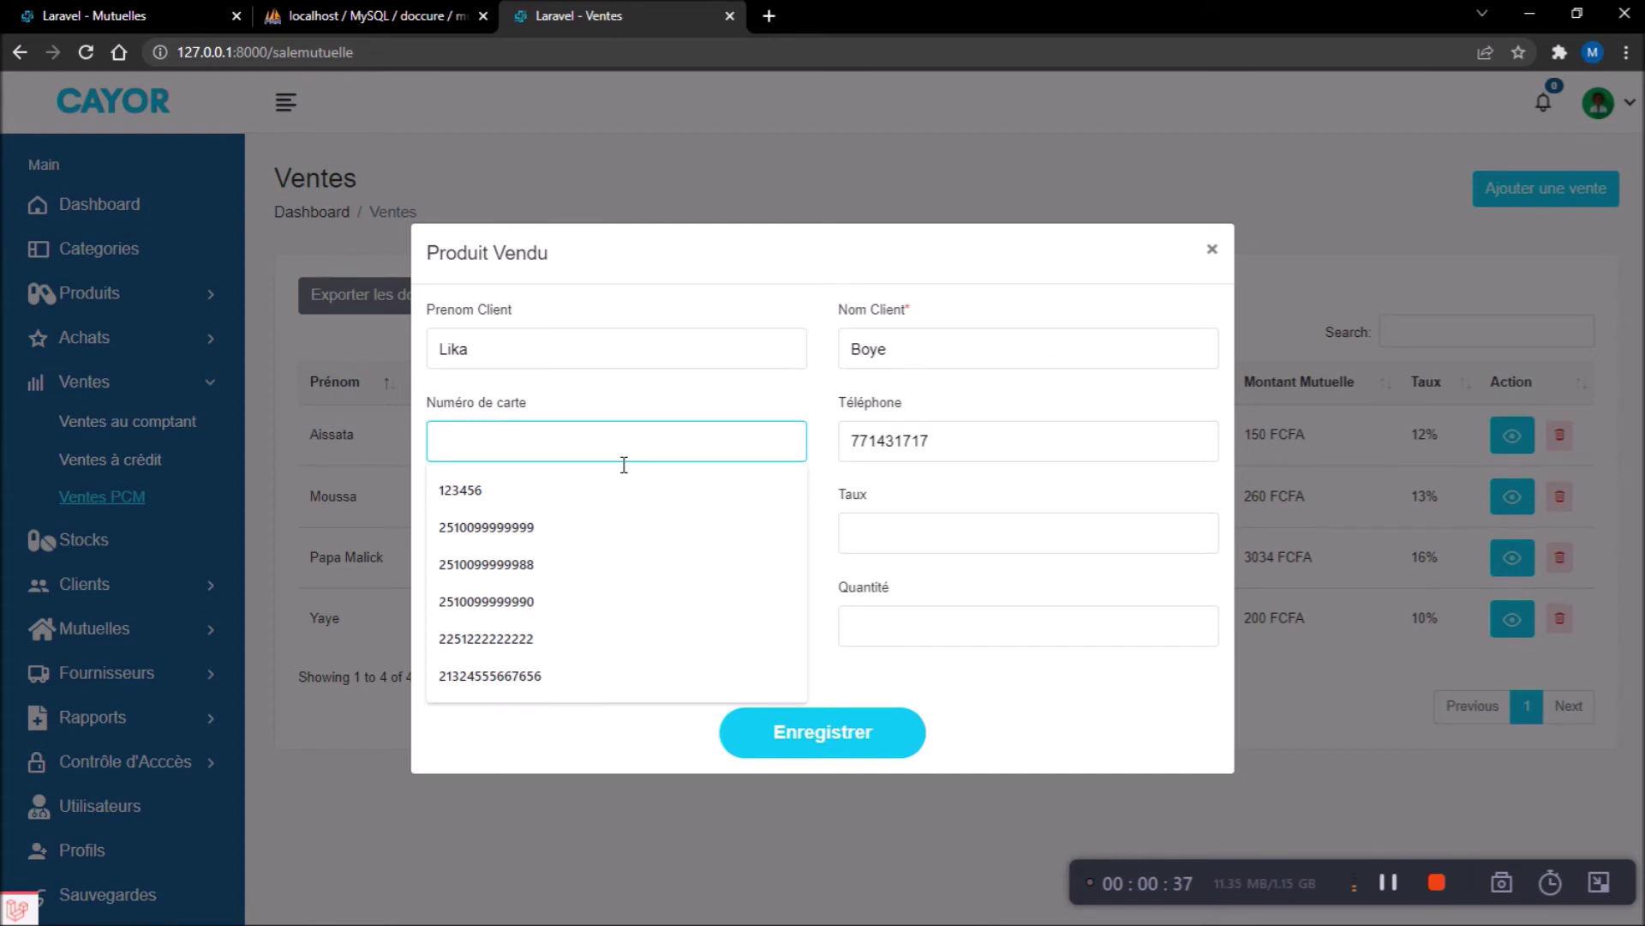
{"action": "left_click", "coordinate": [513, 600]}
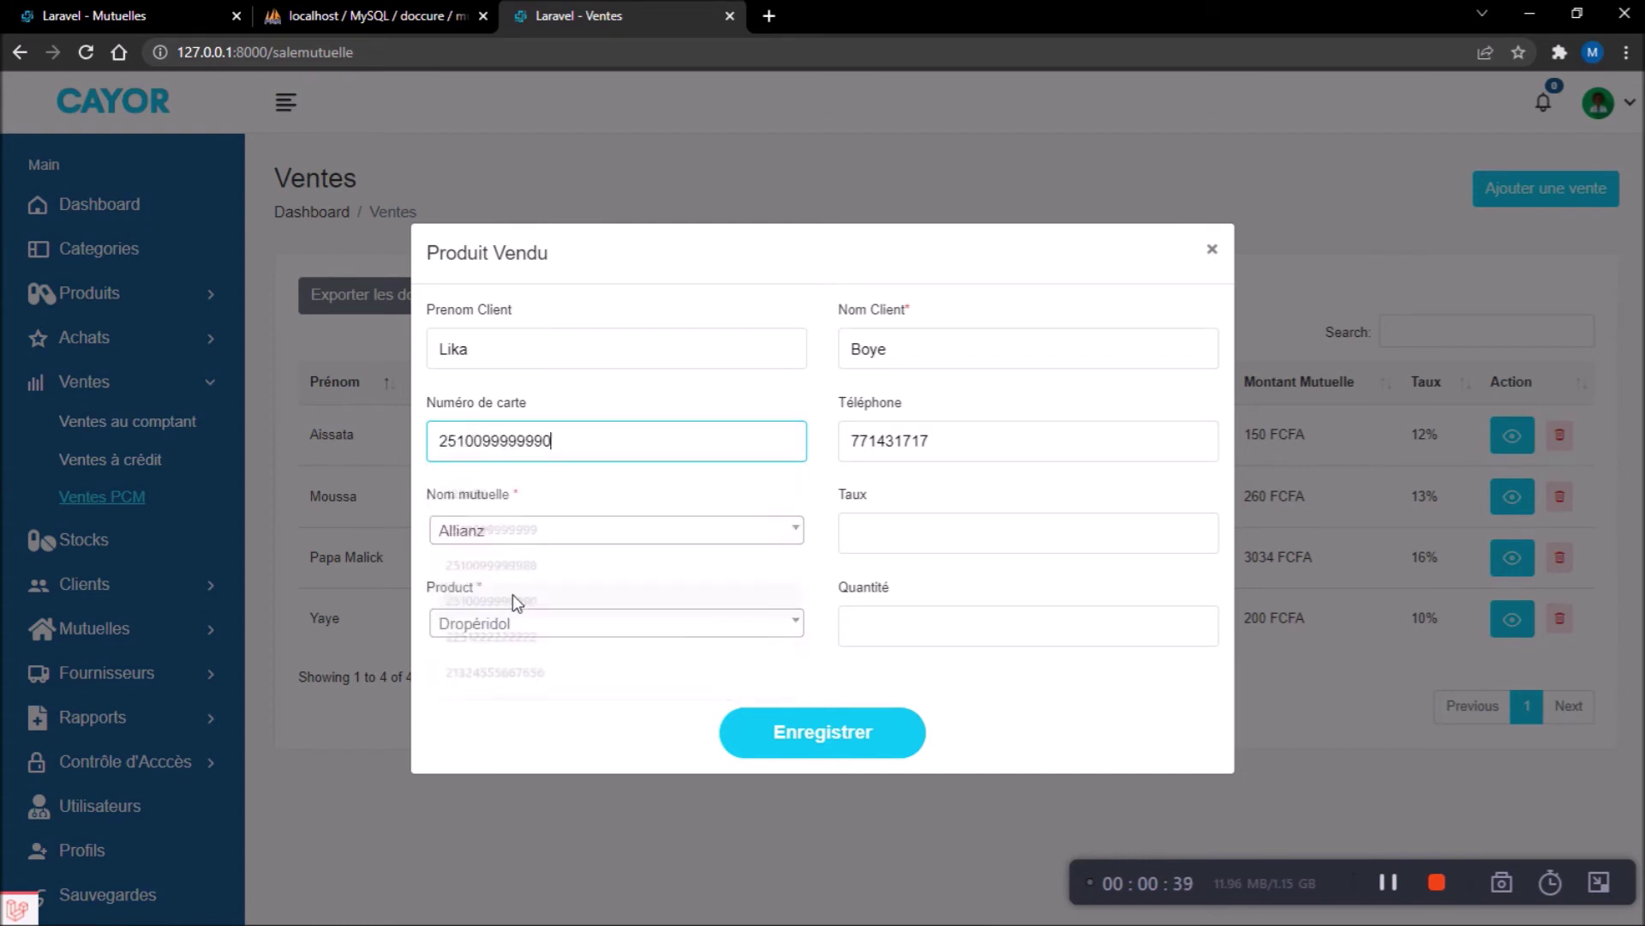
{"action": "left_click", "coordinate": [982, 455]}
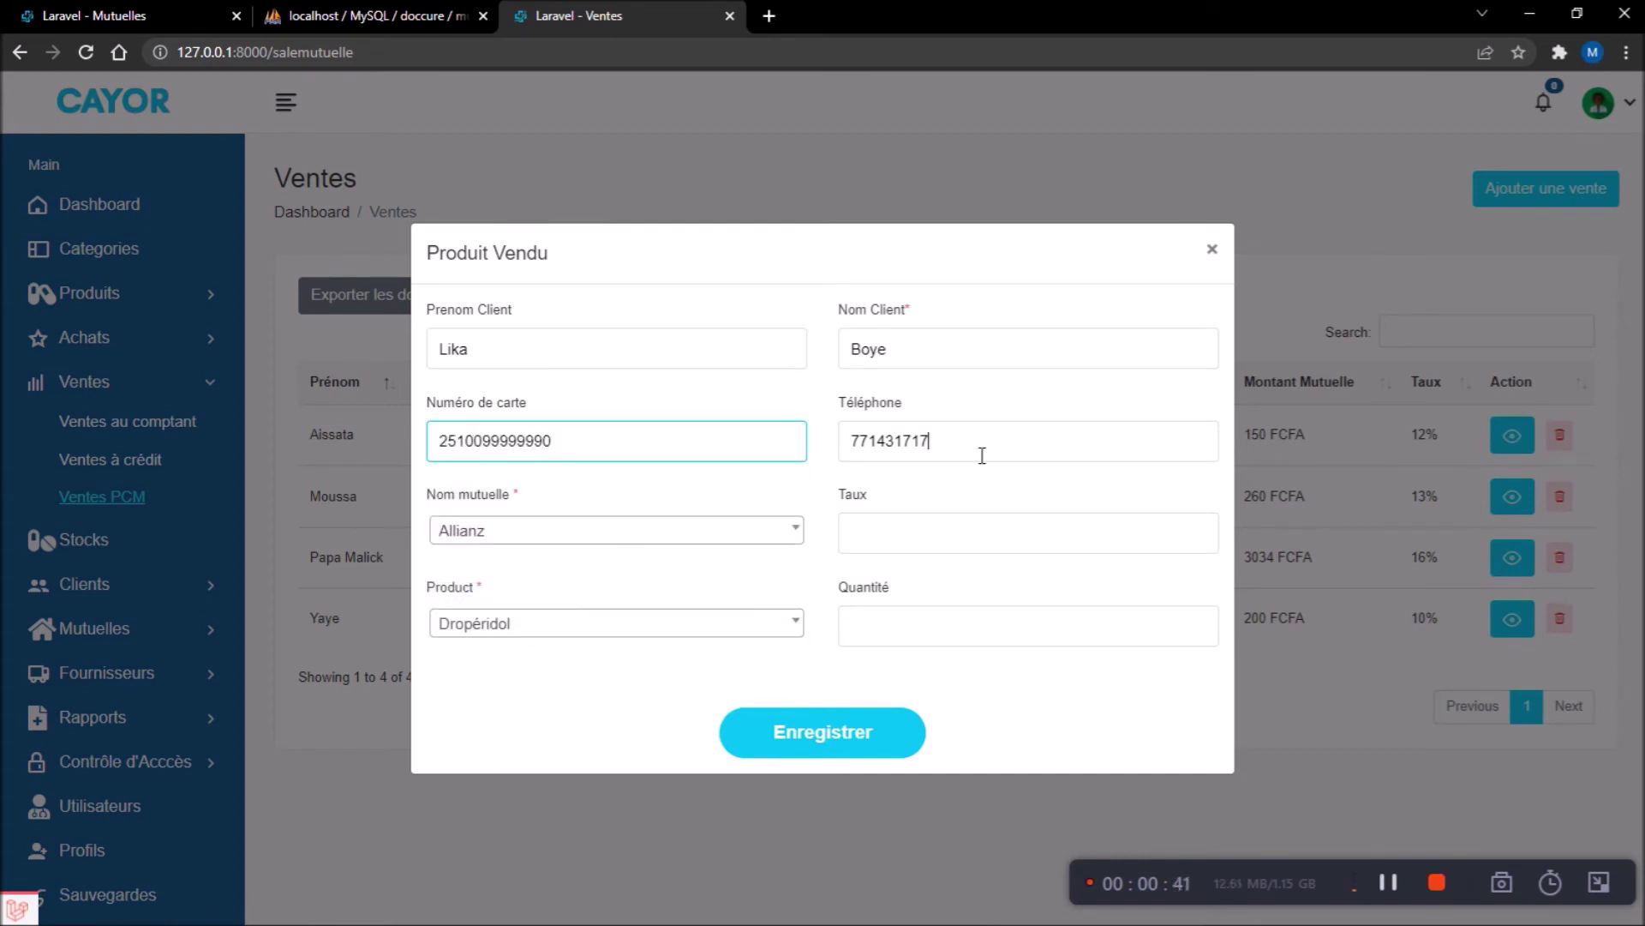
{"action": "left_click", "coordinate": [943, 493]}
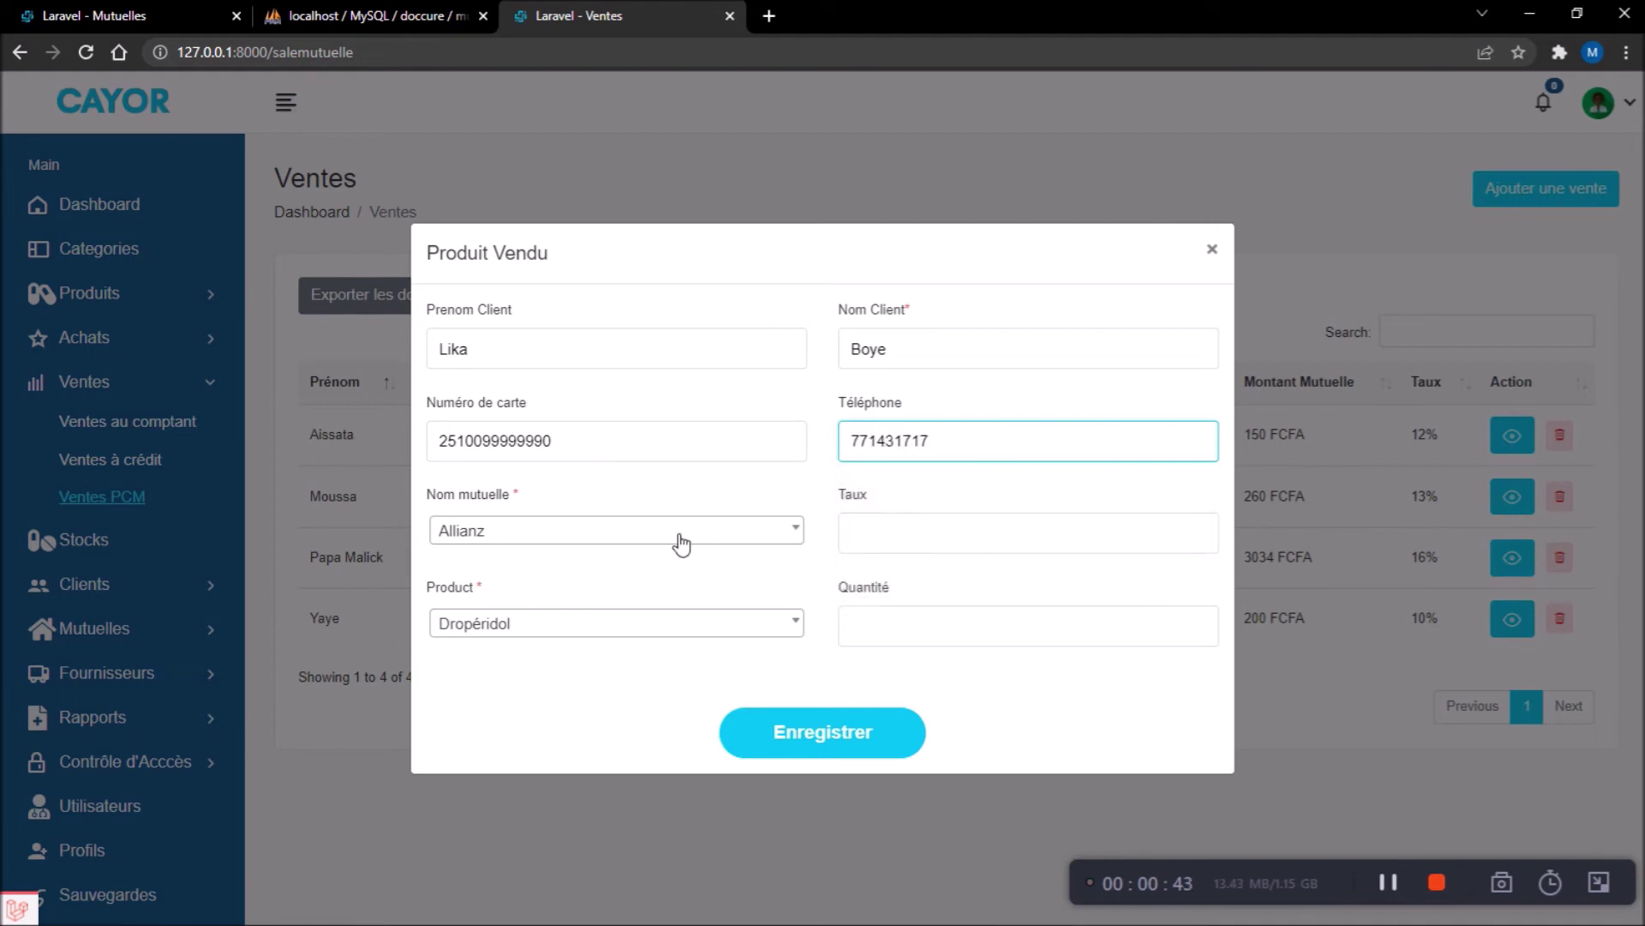
Step: Complete the PCM sale with mutuelle Allianz, a Taux of 20 and 2 units of Rocuronium, and save it
{"action": "left_click", "coordinate": [668, 531]}
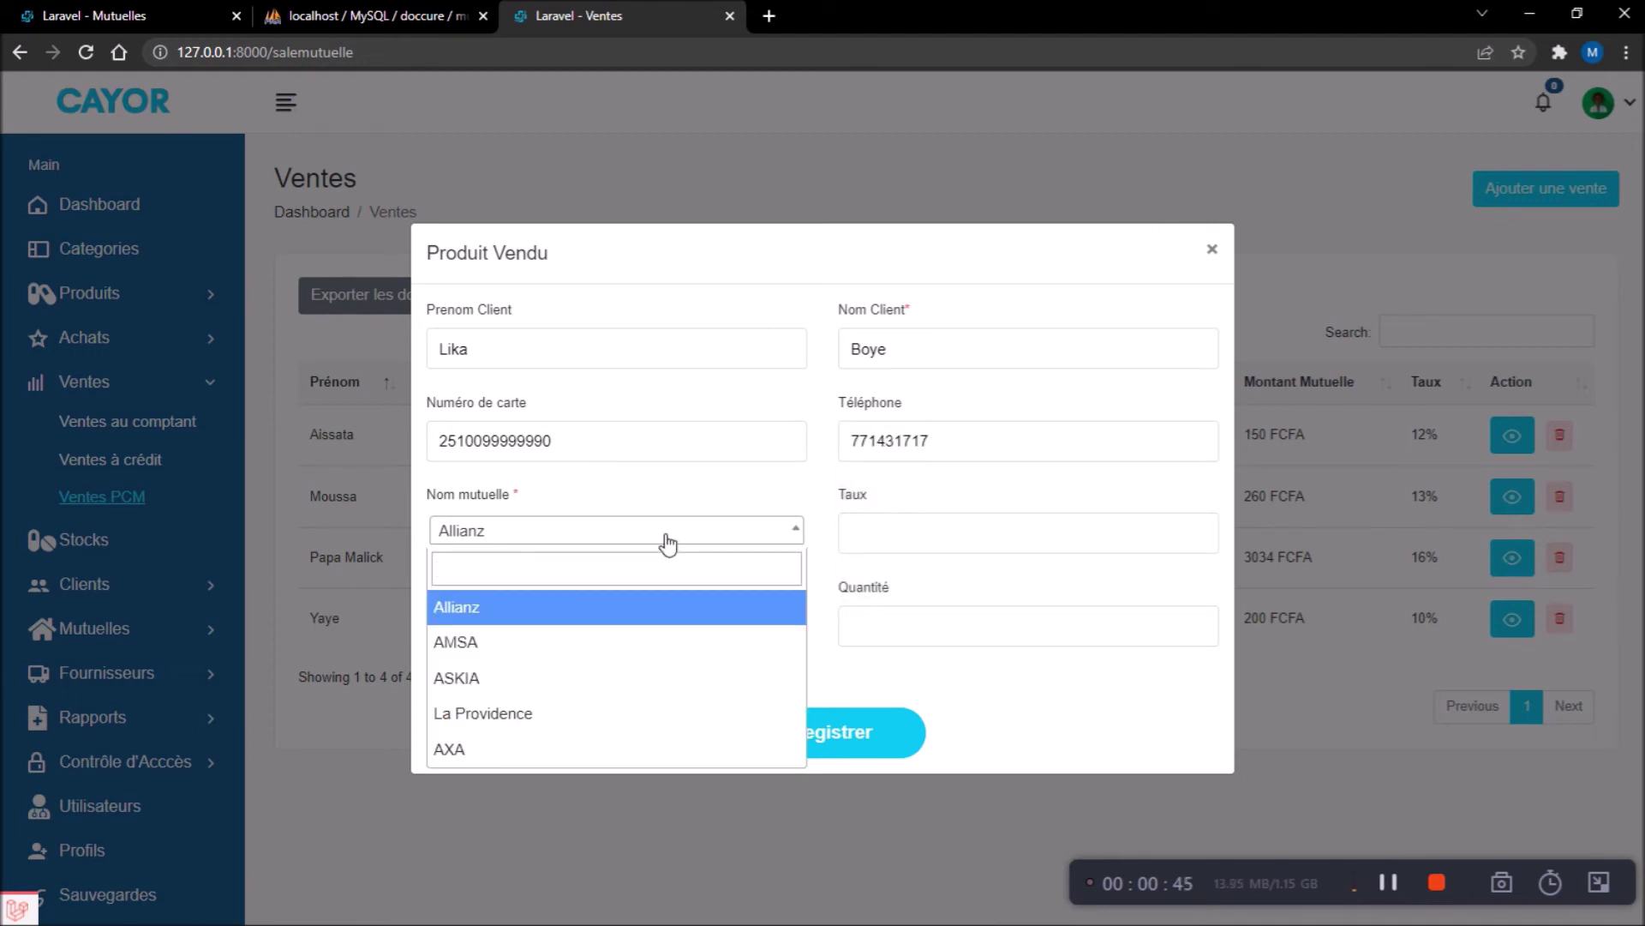
{"action": "left_click", "coordinate": [623, 611]}
{"action": "left_click", "coordinate": [905, 539]}
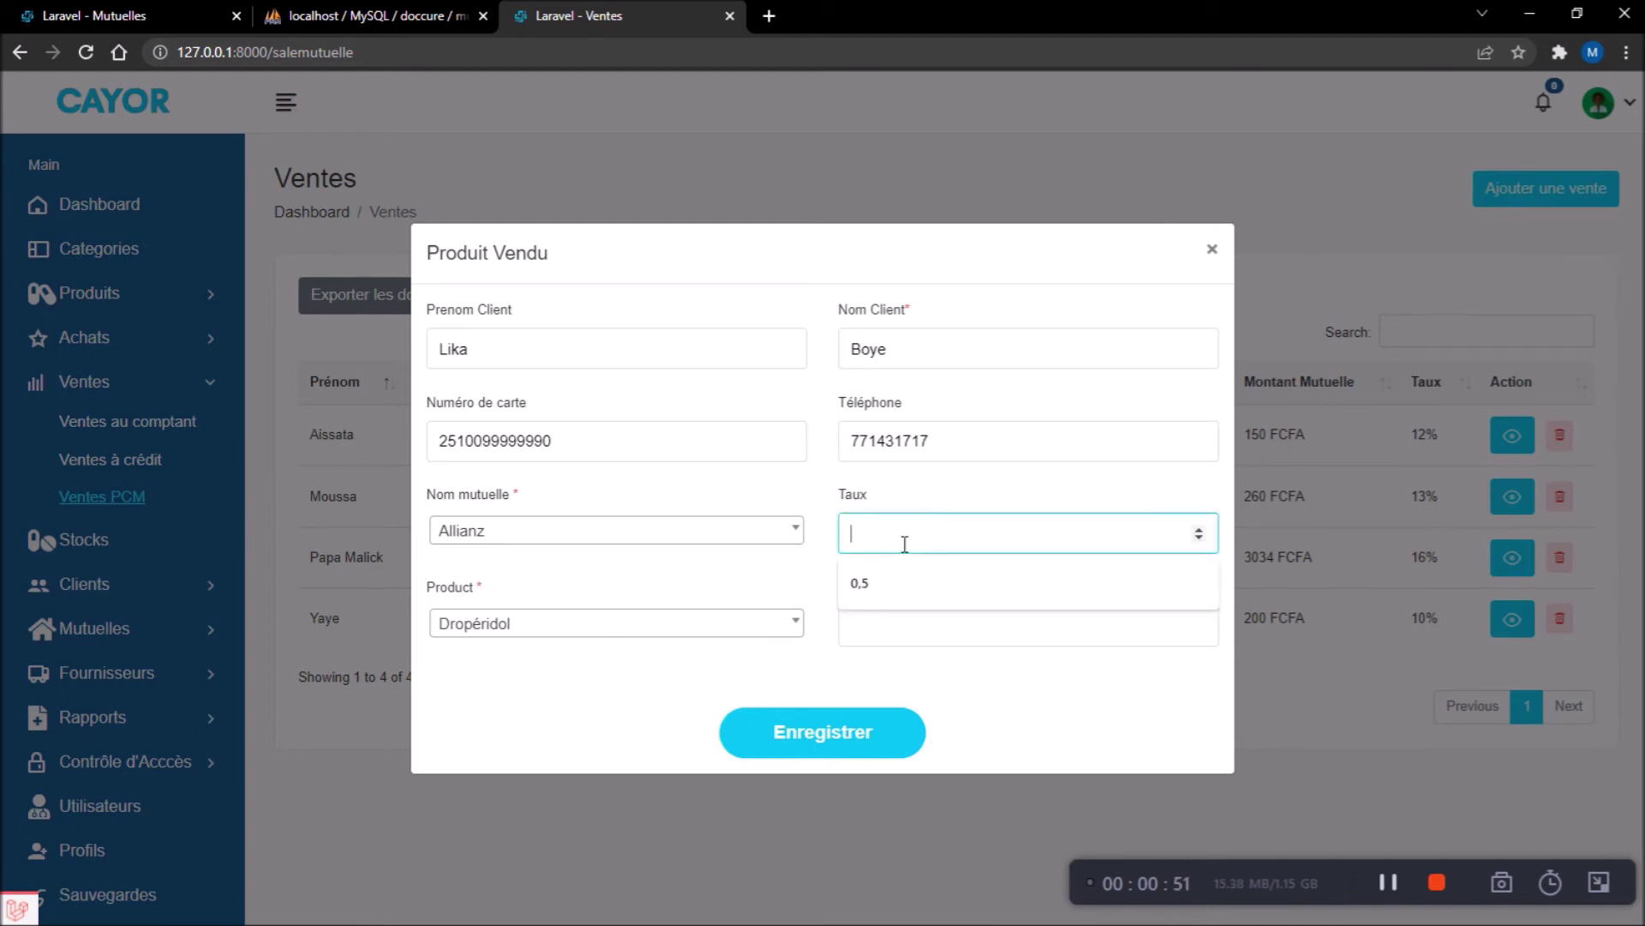
{"action": "type", "text": "20"}
{"action": "left_click", "coordinate": [919, 635]}
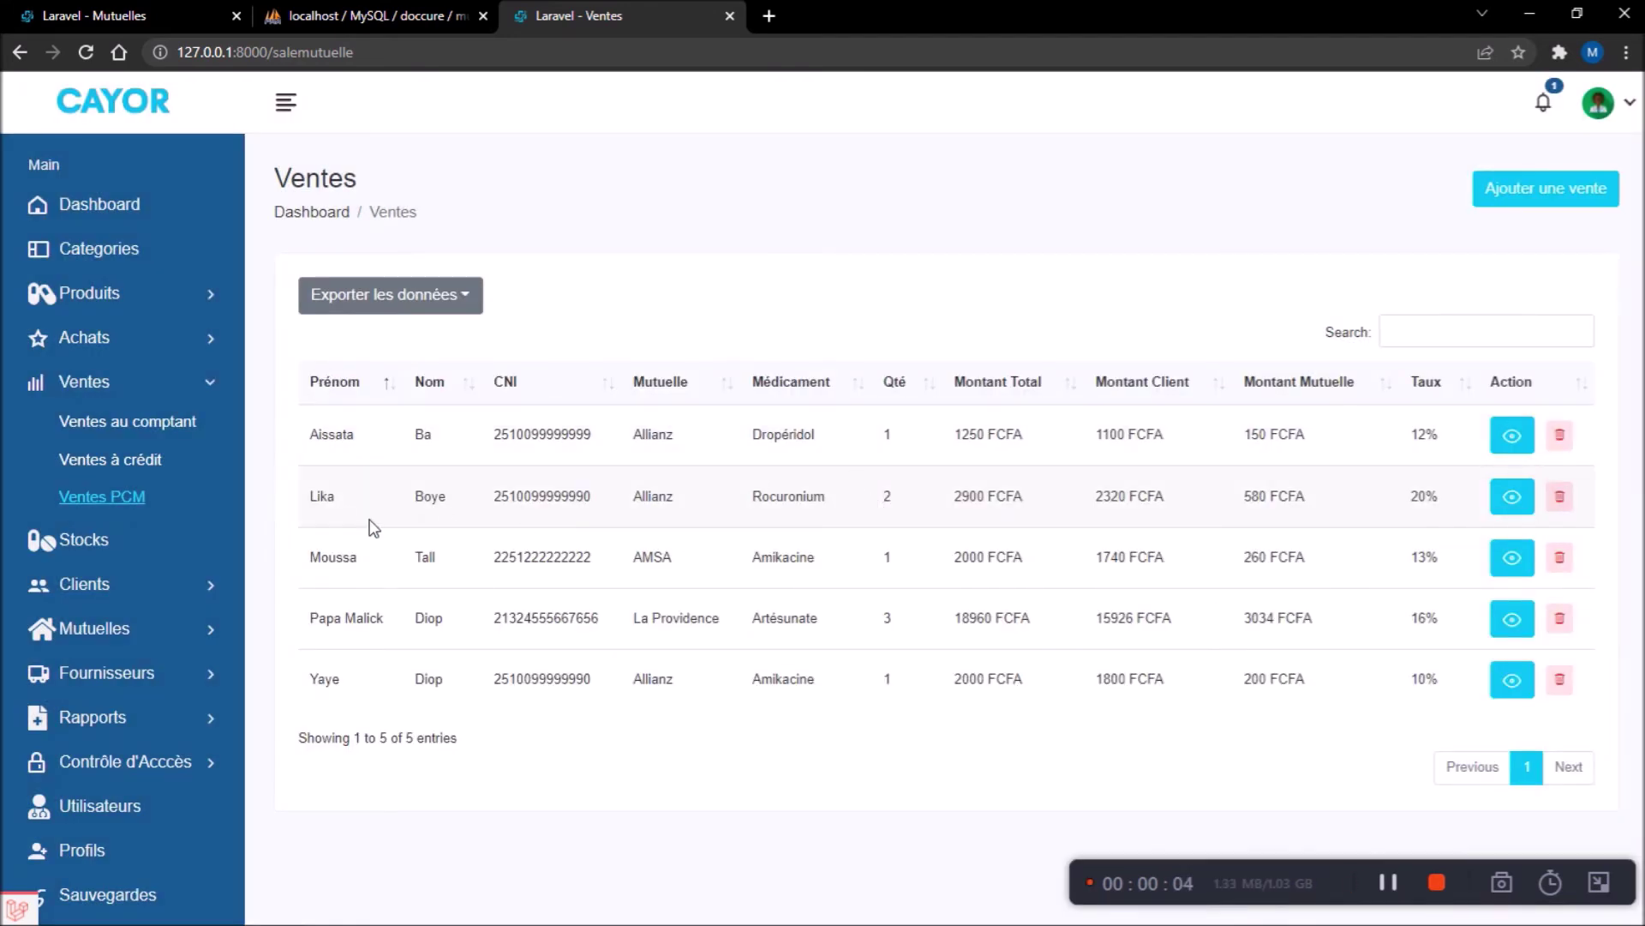
Step: View the invoice of the Rocuronium sale, and mark all stock alert notifications as read
{"action": "left_click", "coordinate": [1512, 496]}
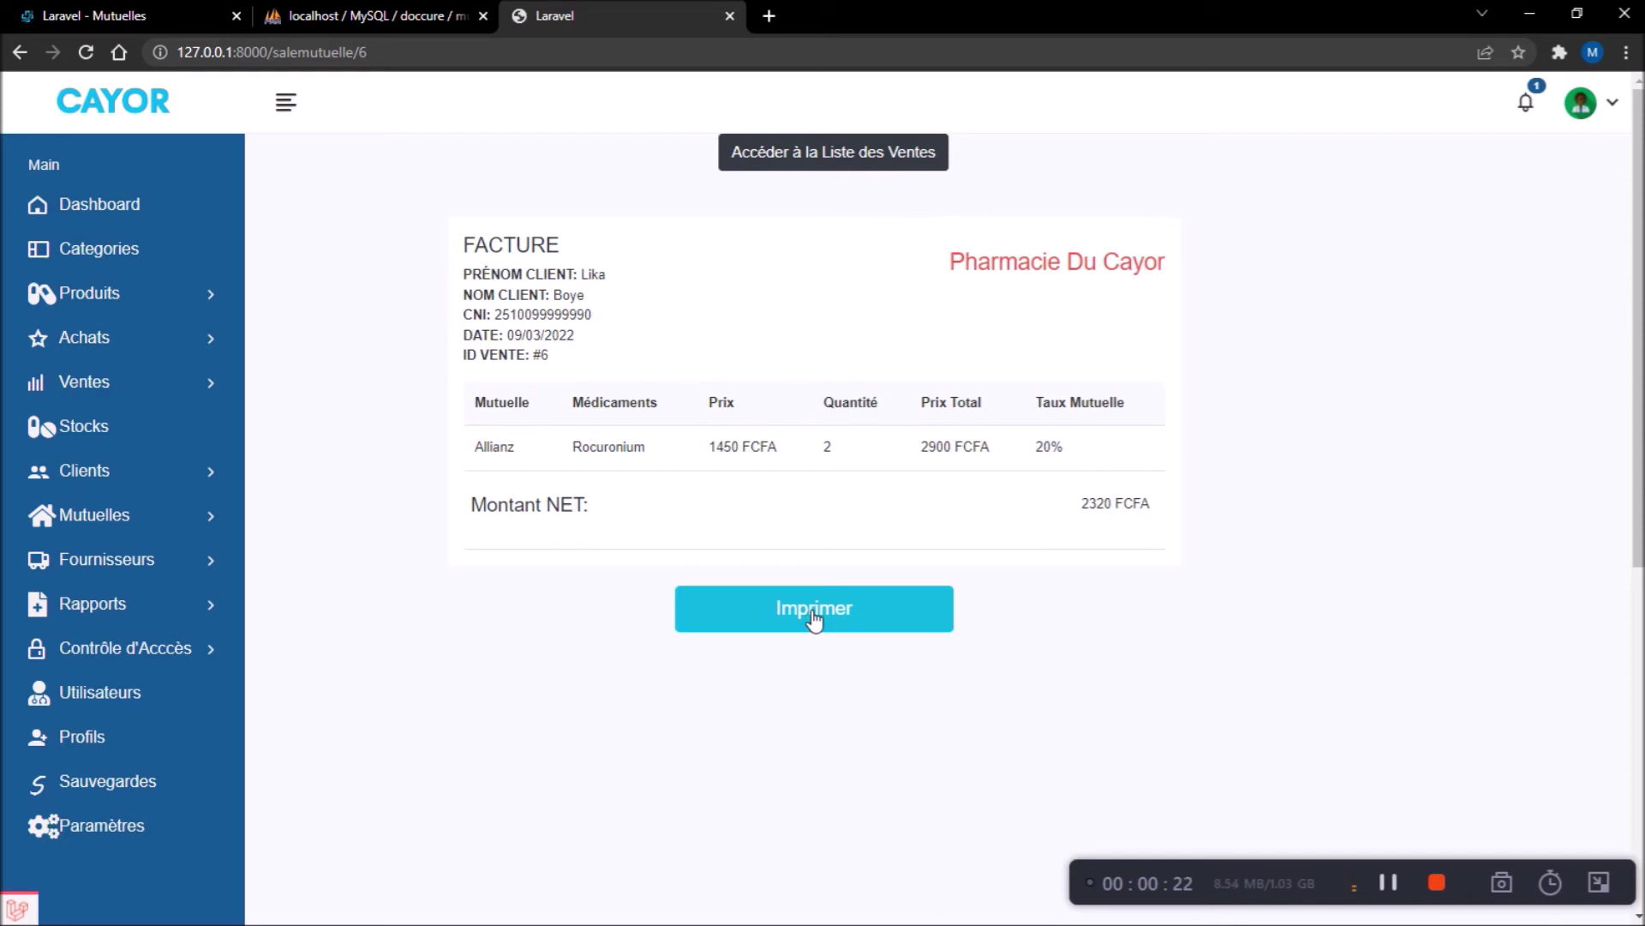
{"action": "left_click", "coordinate": [818, 158]}
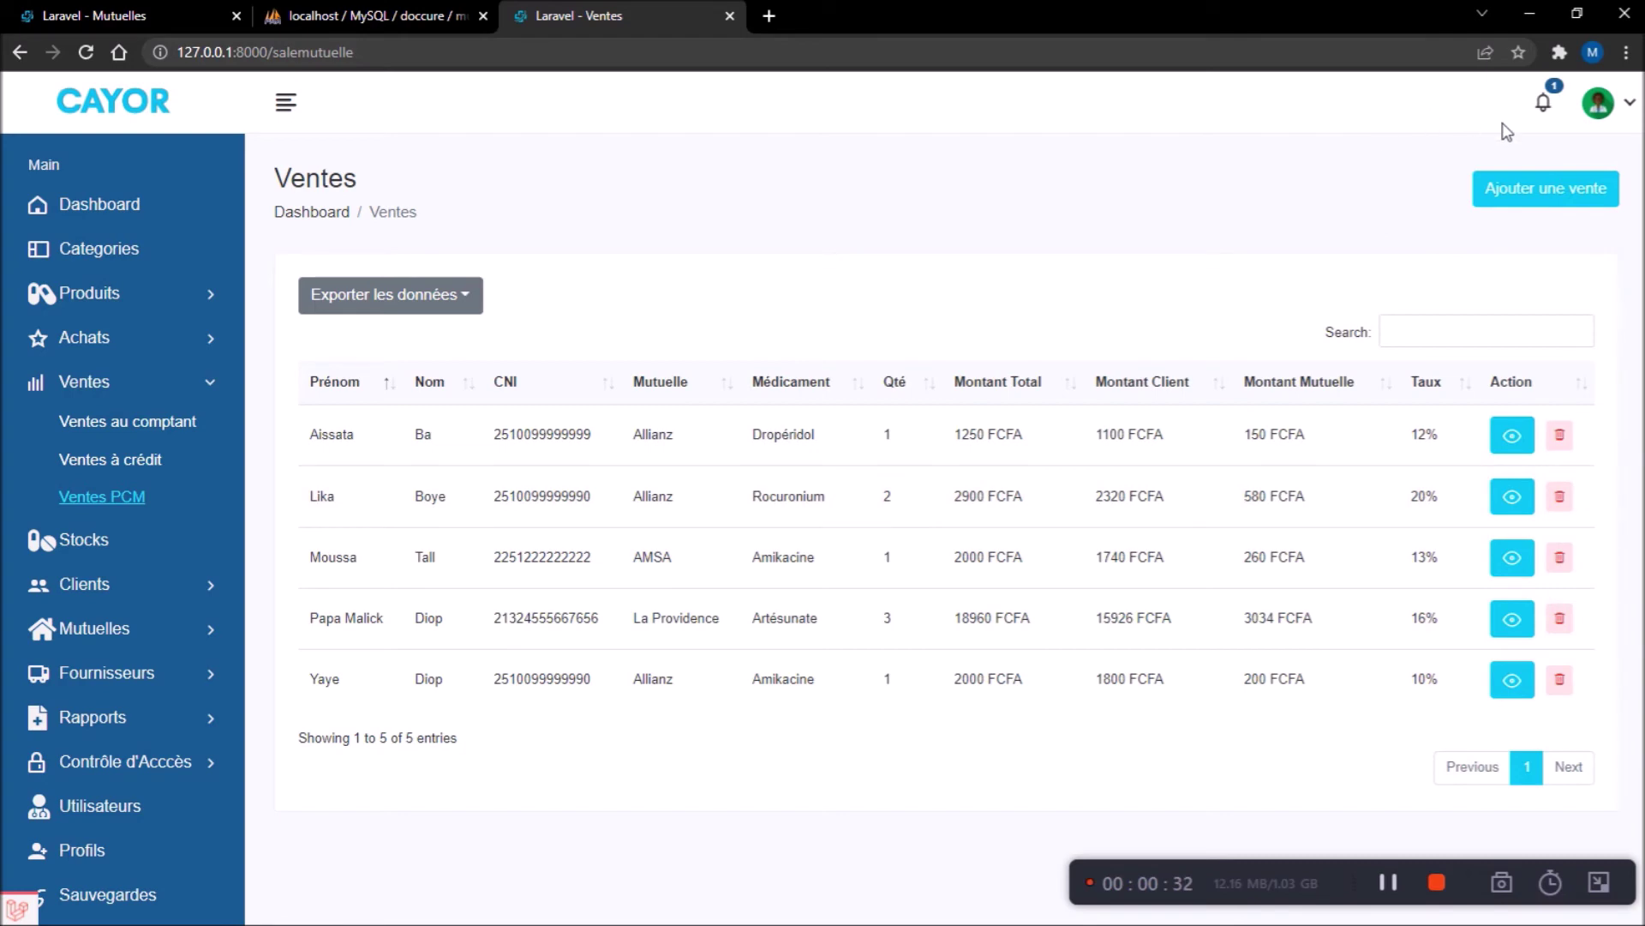
{"action": "left_click", "coordinate": [1560, 105]}
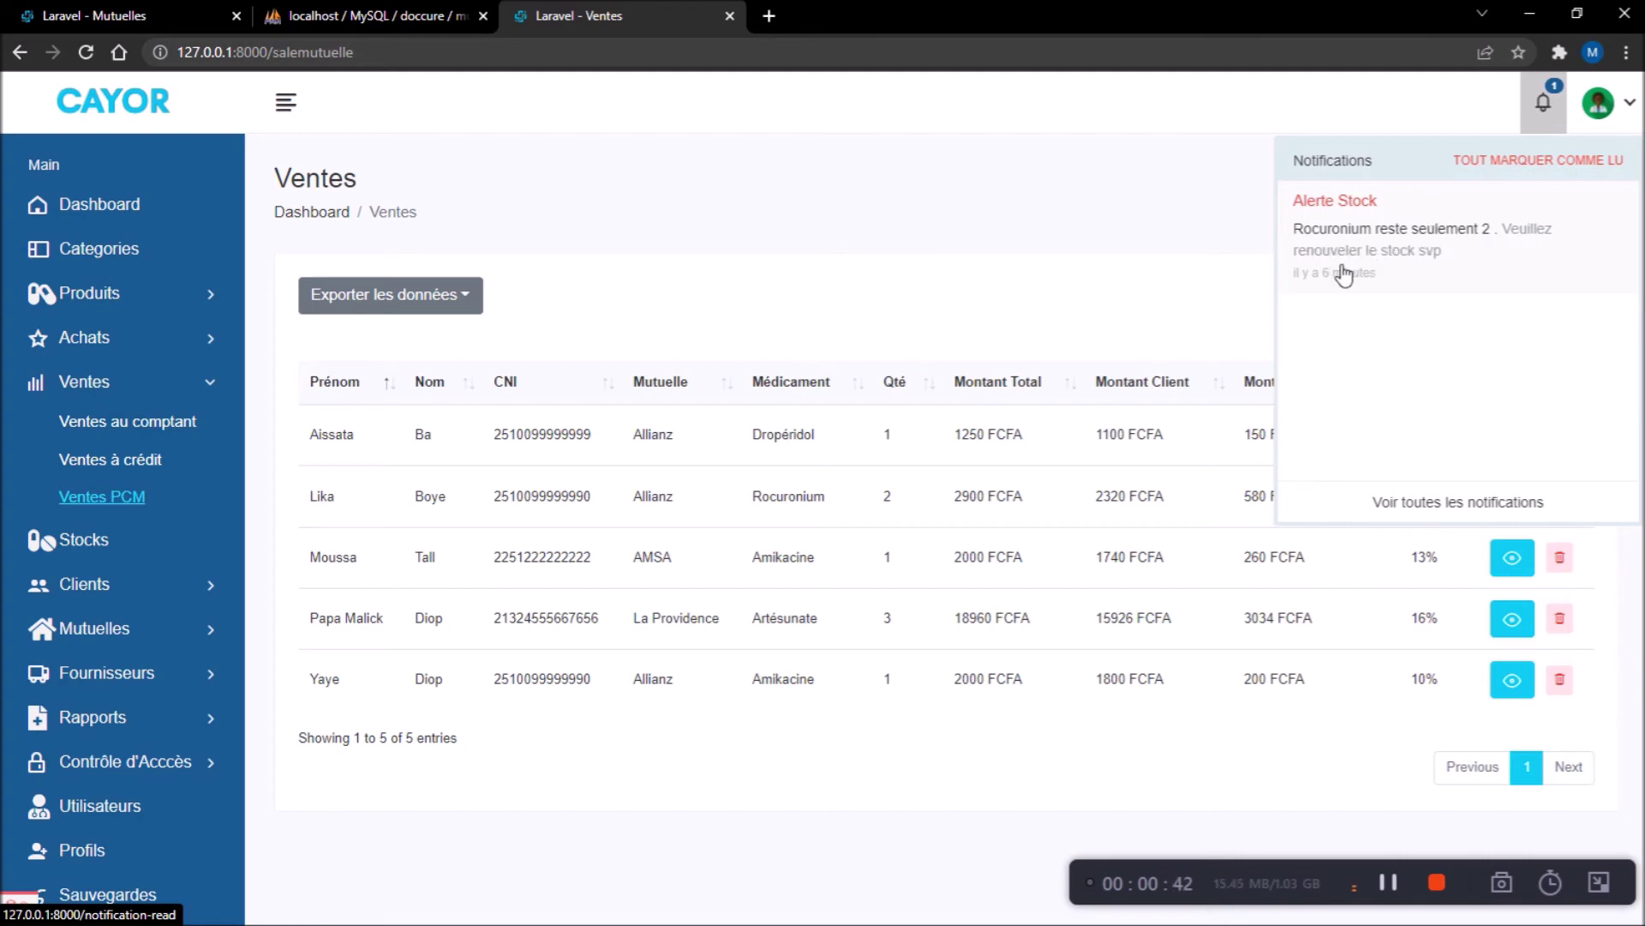
{"action": "left_click", "coordinate": [1540, 171]}
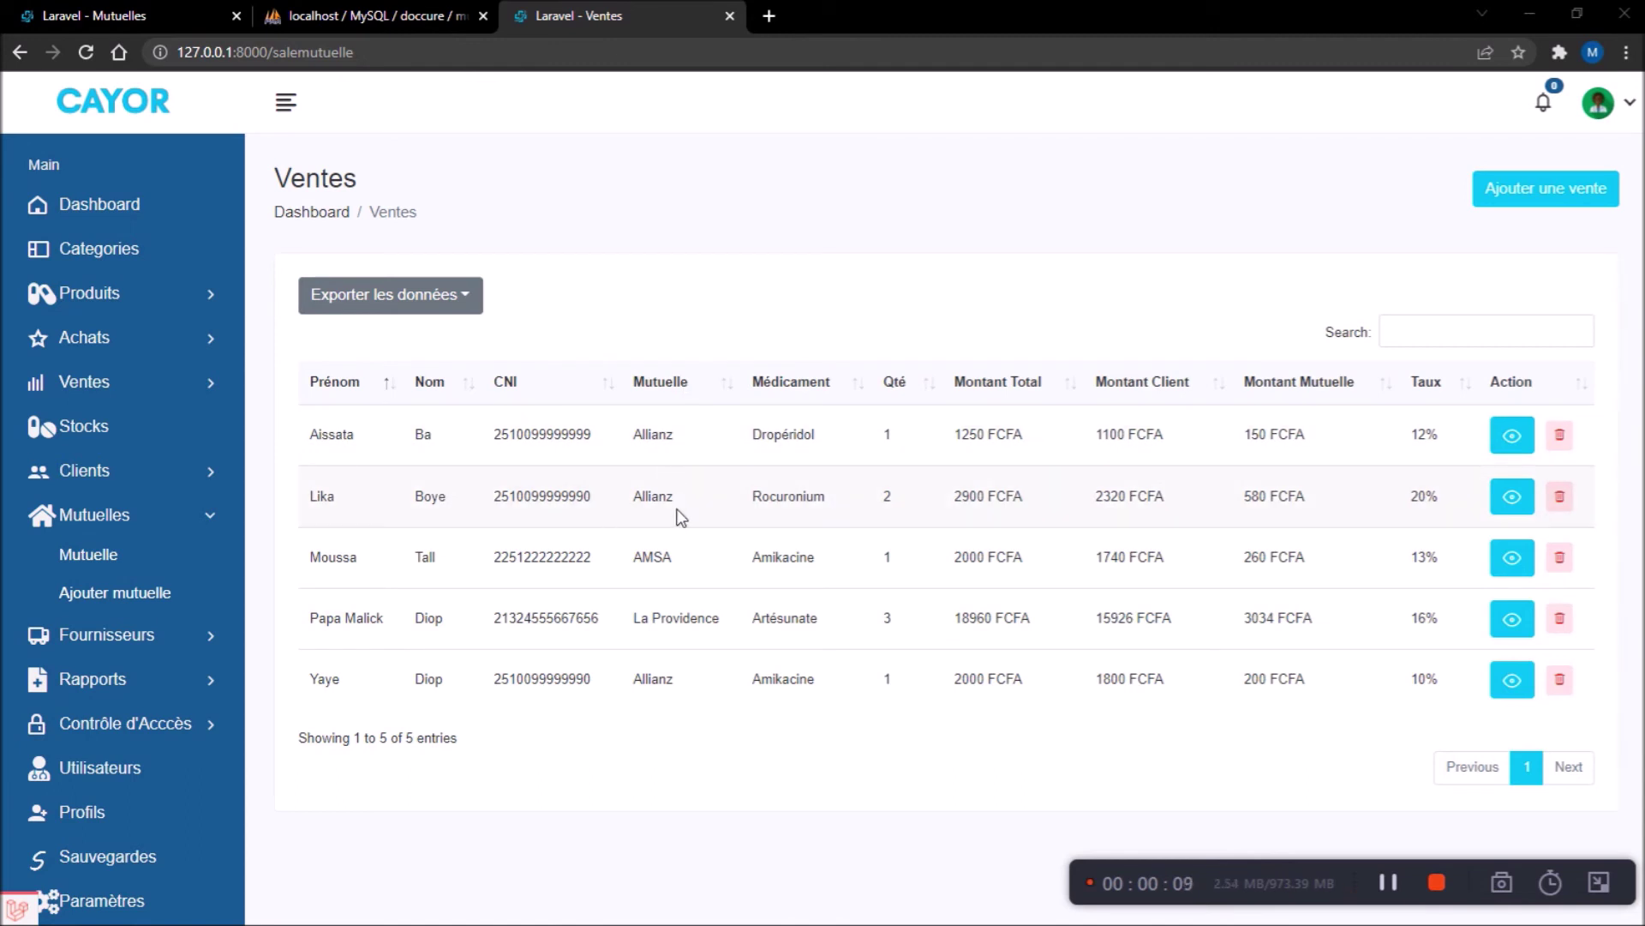
Step: Open the mutuelles list to check the Montant dû for Allianz
{"action": "left_click", "coordinate": [124, 516]}
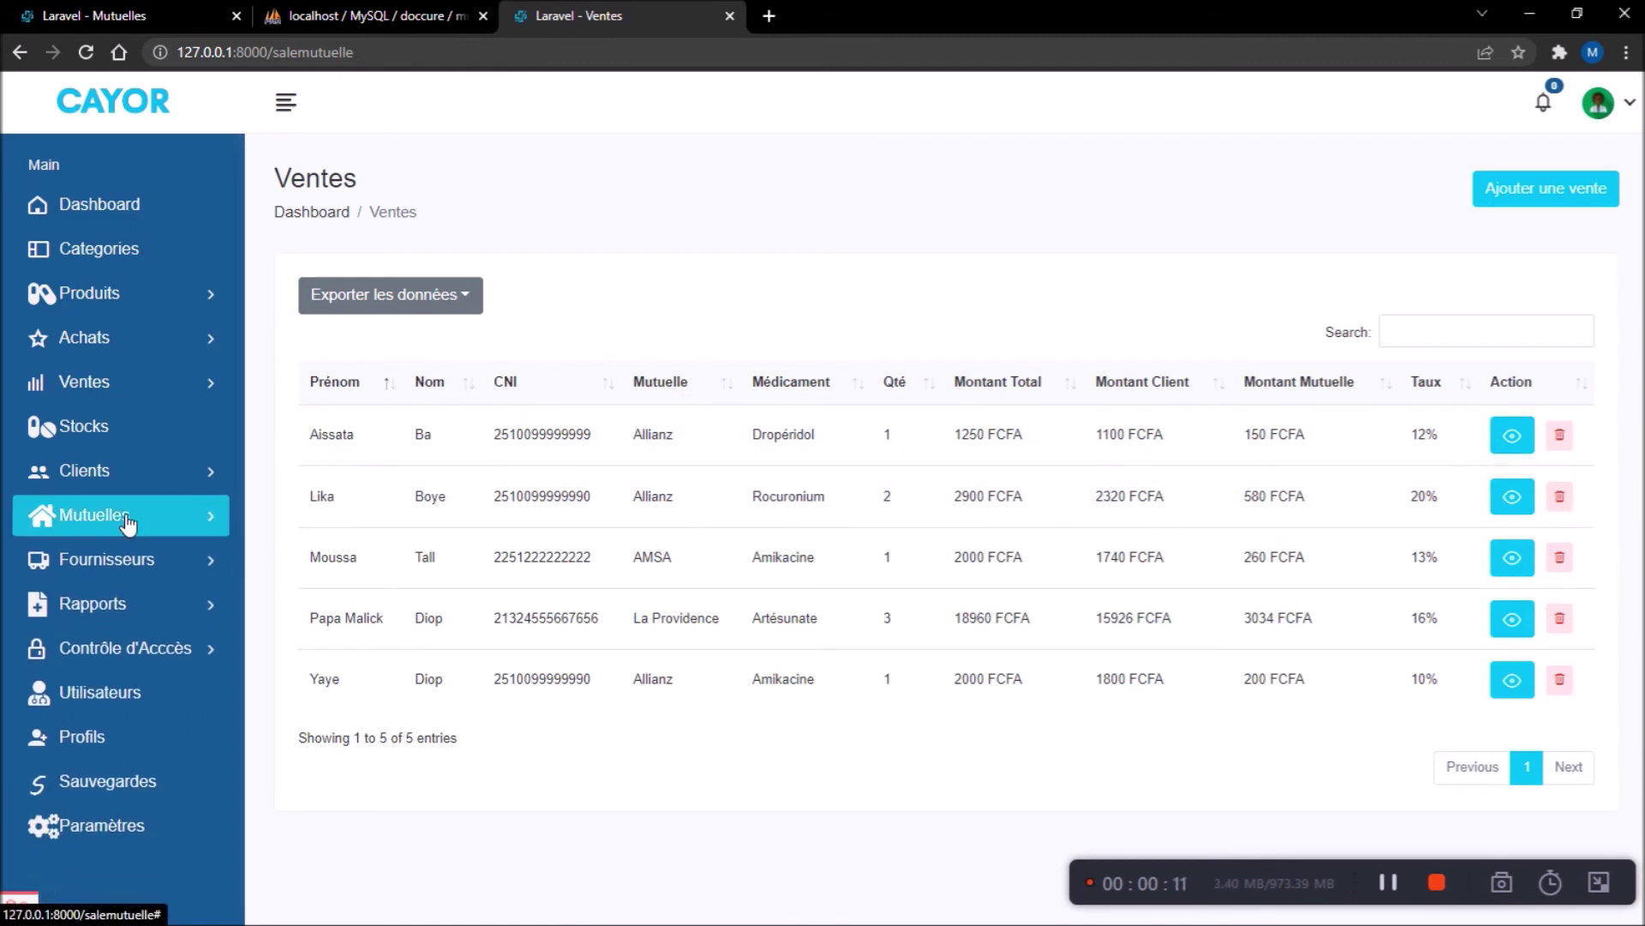
{"action": "left_click", "coordinate": [126, 521]}
{"action": "left_click", "coordinate": [119, 556]}
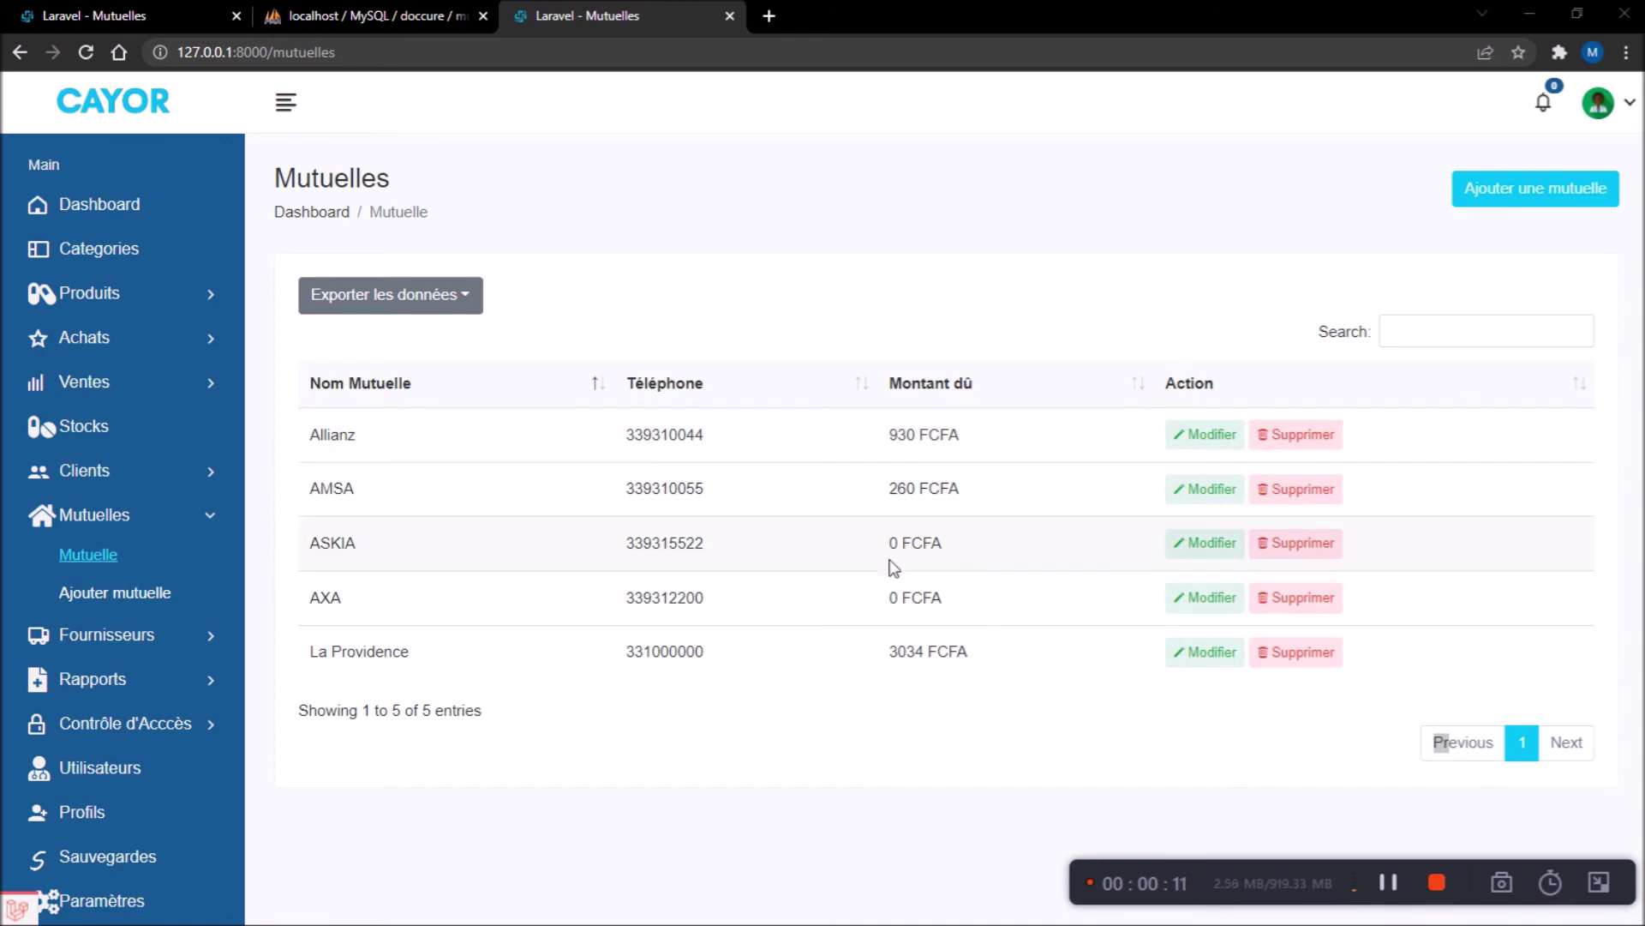
Step: Start a new PCM sale and enter the client's first name, last name, phone number and card number
{"action": "left_click", "coordinate": [98, 396]}
{"action": "left_click", "coordinate": [86, 505]}
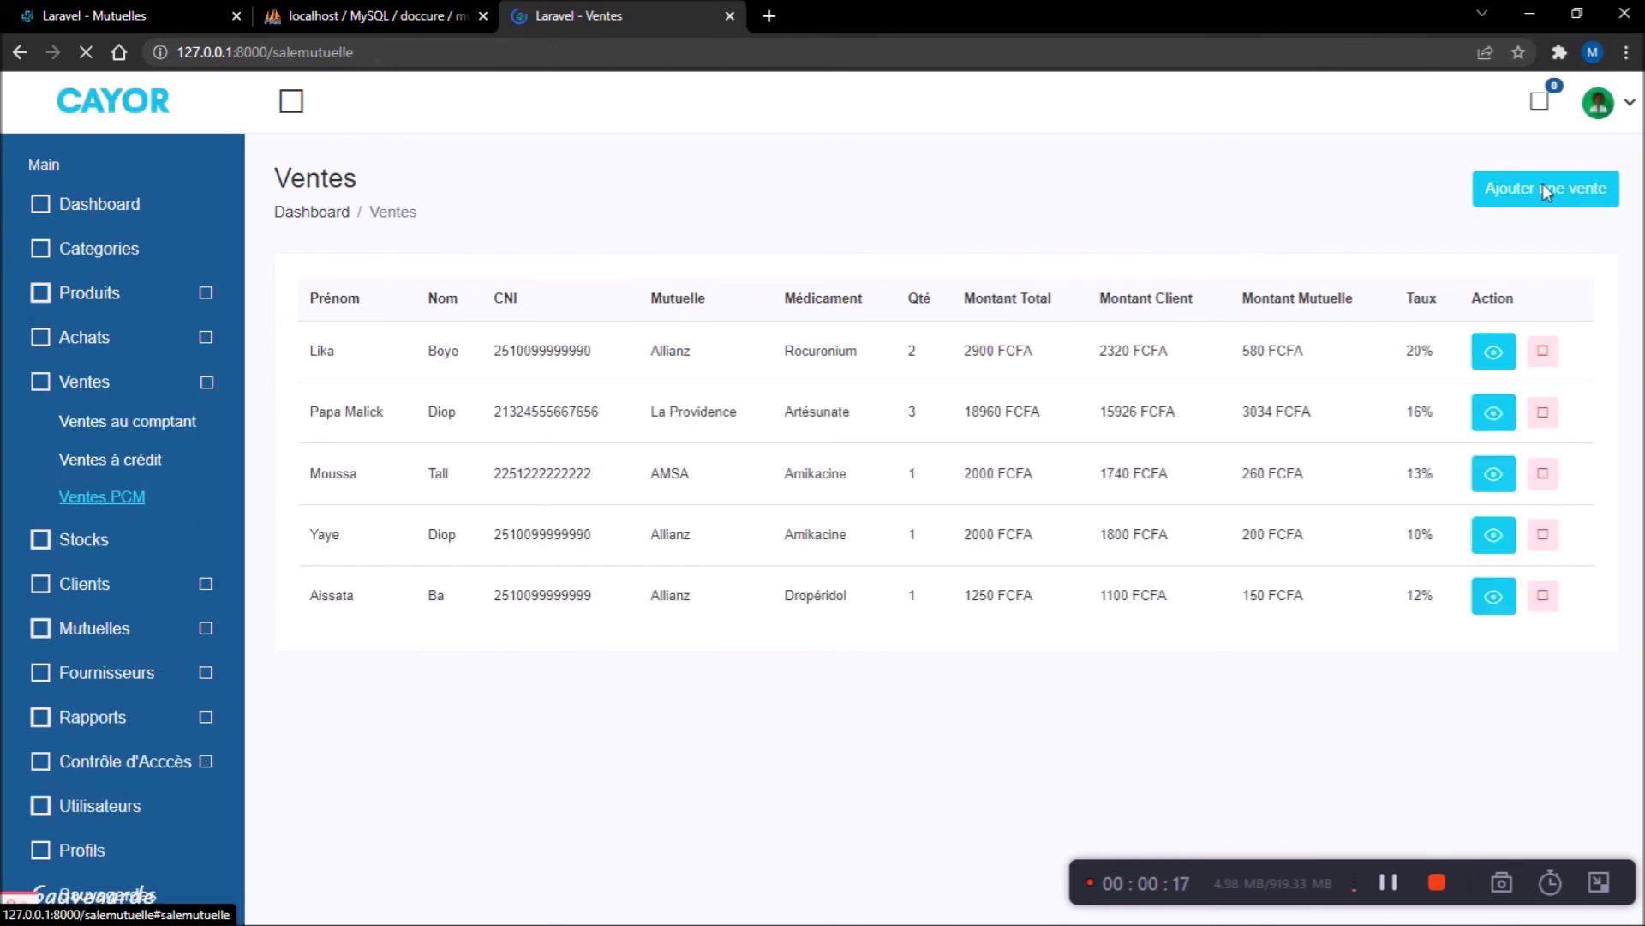
{"action": "left_click", "coordinate": [1547, 191]}
{"action": "left_click", "coordinate": [763, 342]}
{"action": "left_click", "coordinate": [573, 549]}
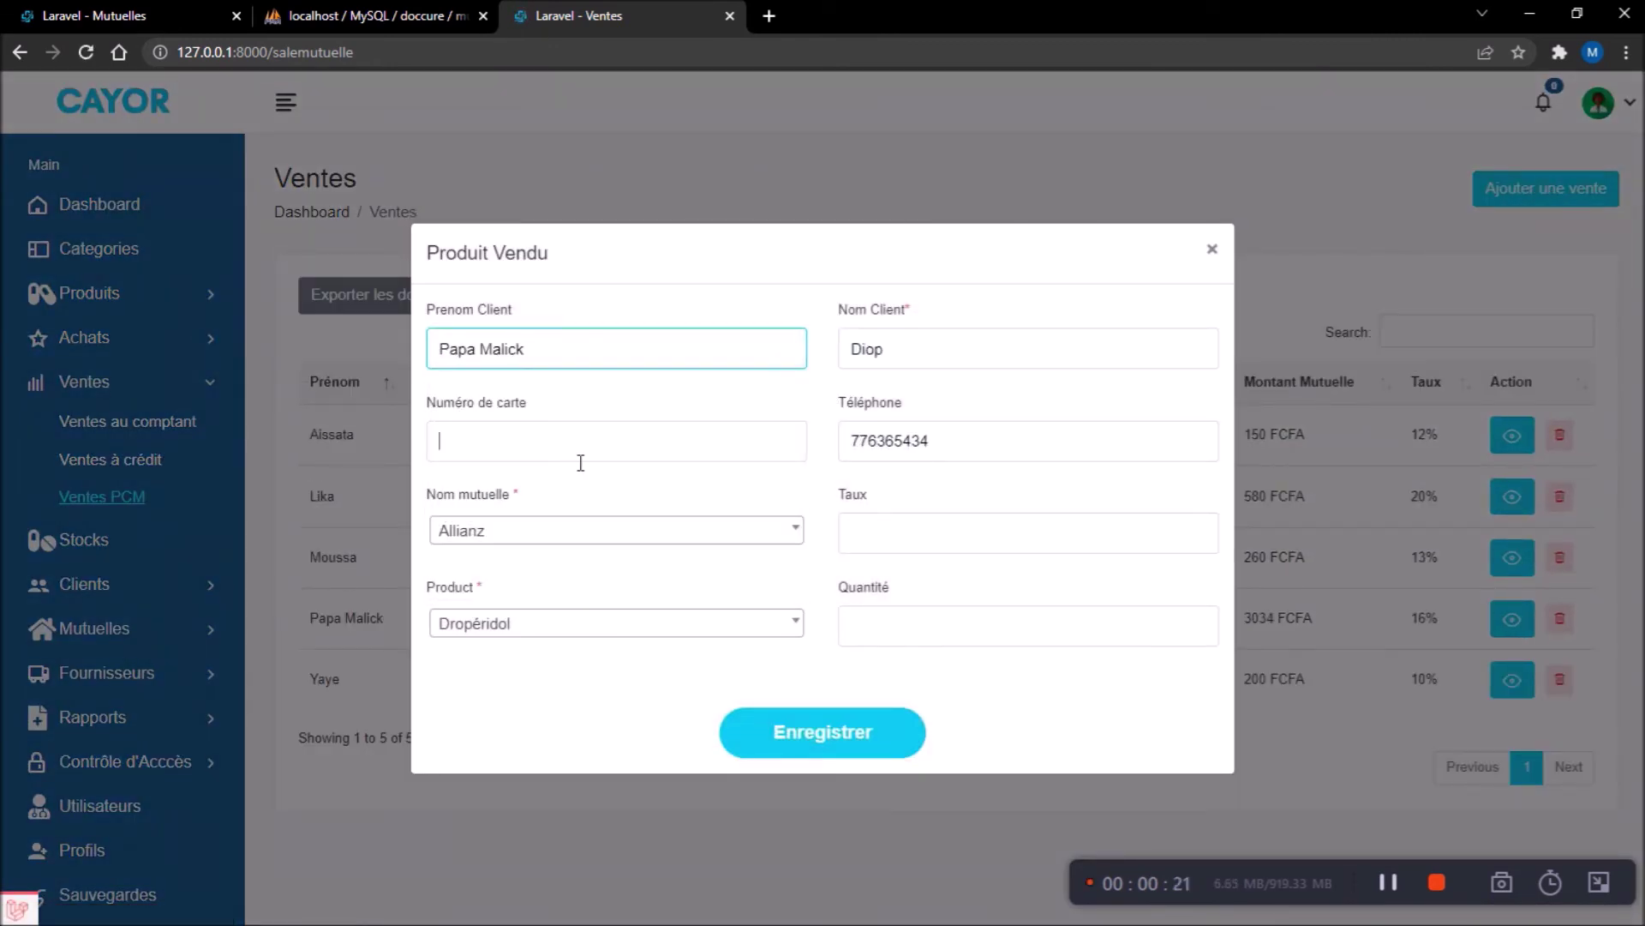
{"action": "left_click", "coordinate": [581, 463]}
{"action": "left_click", "coordinate": [519, 628]}
Step: Set the sale's Taux to 10 and choose ASKIA as the mutuelle
{"action": "left_click", "coordinate": [877, 529]}
{"action": "type", "text": "10"}
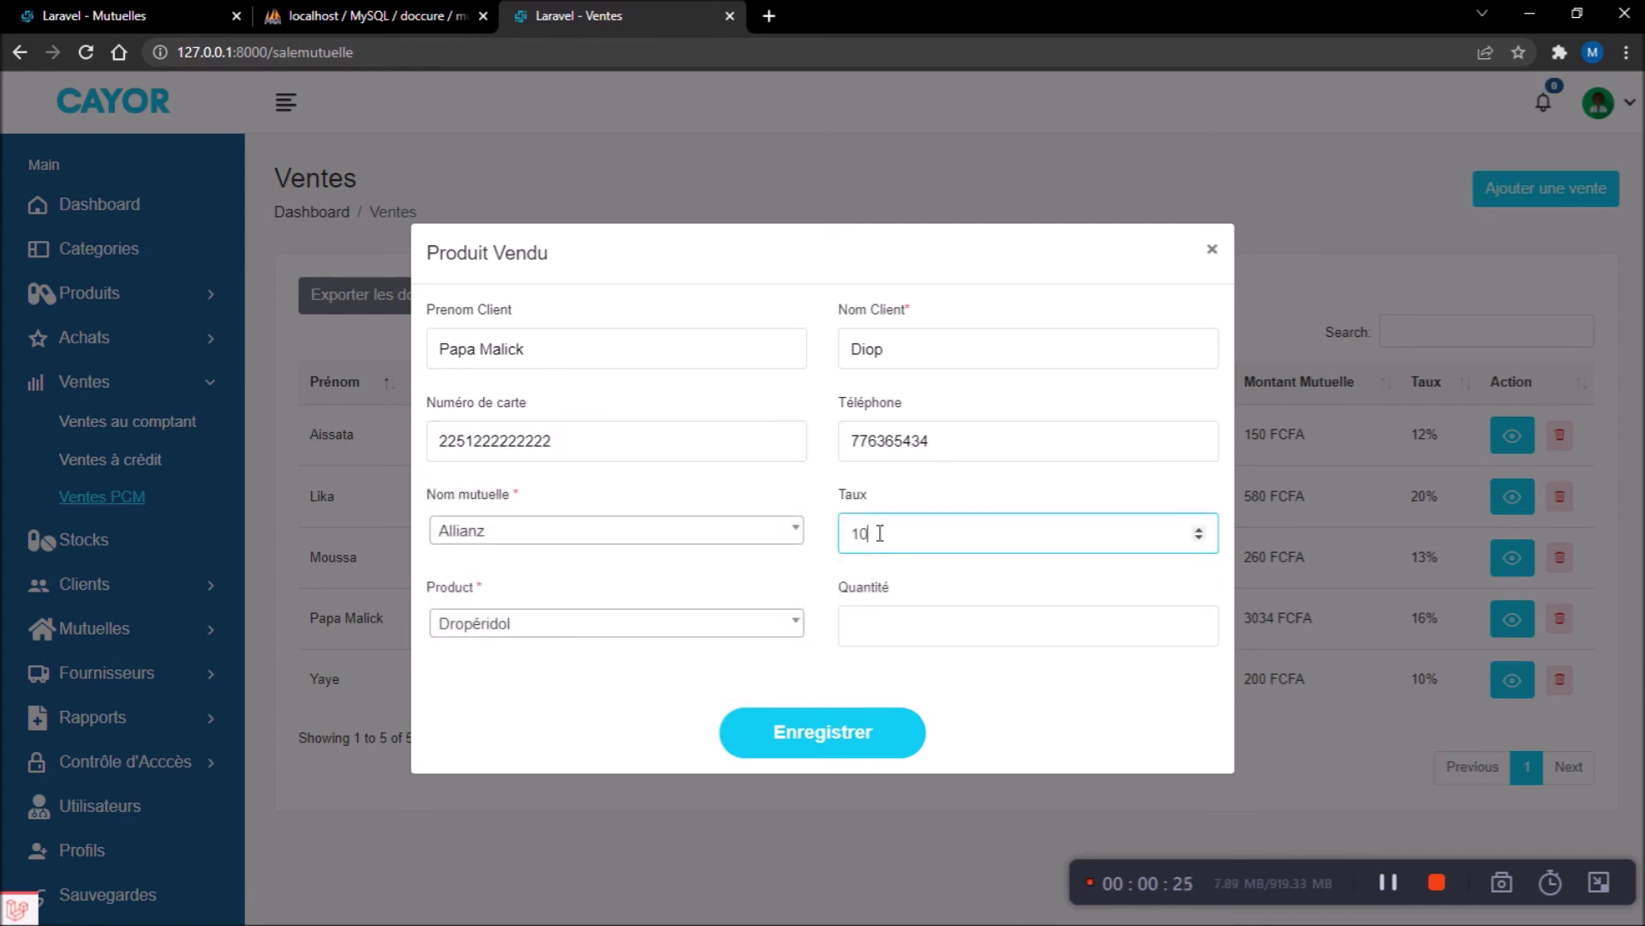
{"action": "left_click", "coordinate": [556, 532]}
{"action": "left_click", "coordinate": [525, 677]}
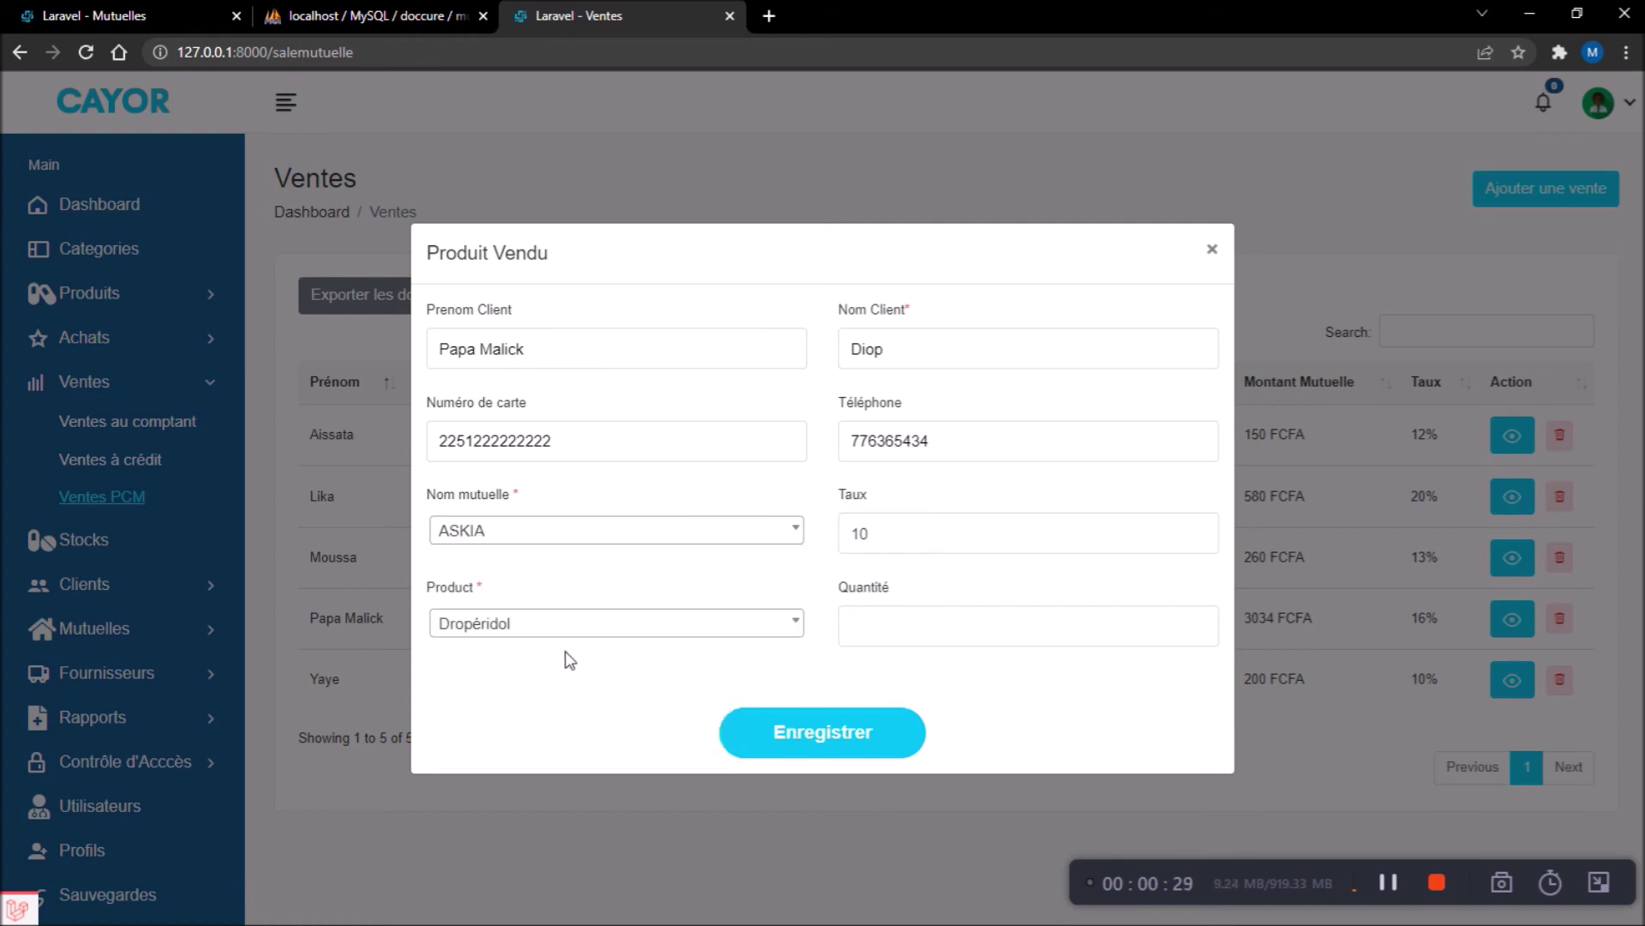
Step: Search the sale's product list for "dafa", and clear the search
{"action": "left_click", "coordinate": [701, 634]}
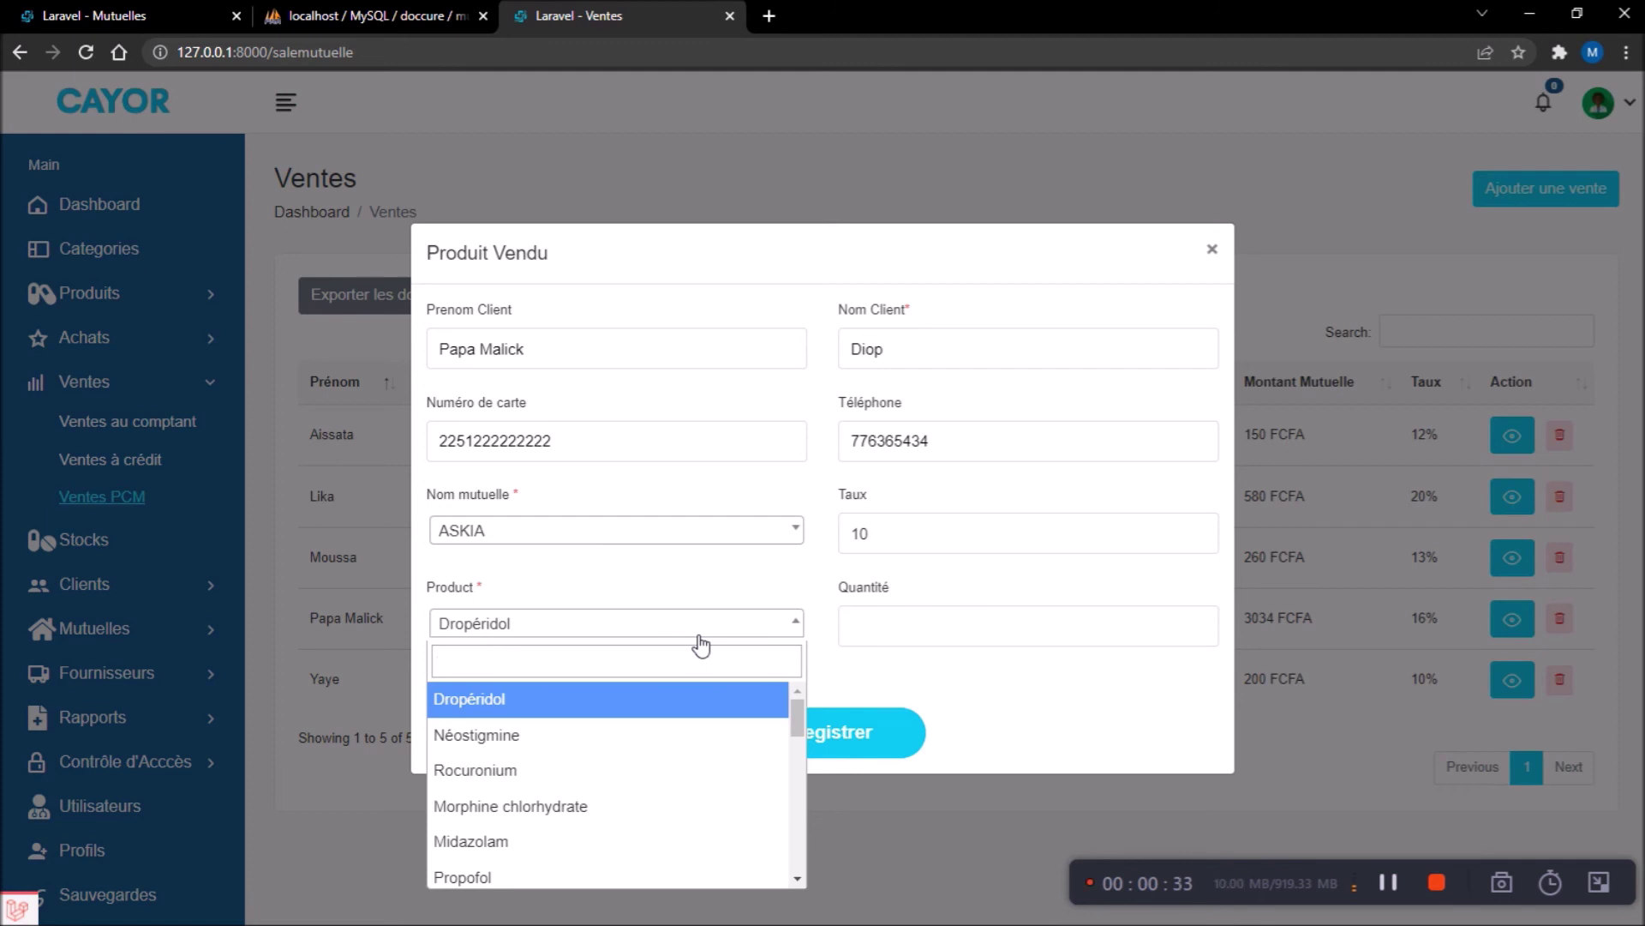
{"action": "type", "text": "da"}
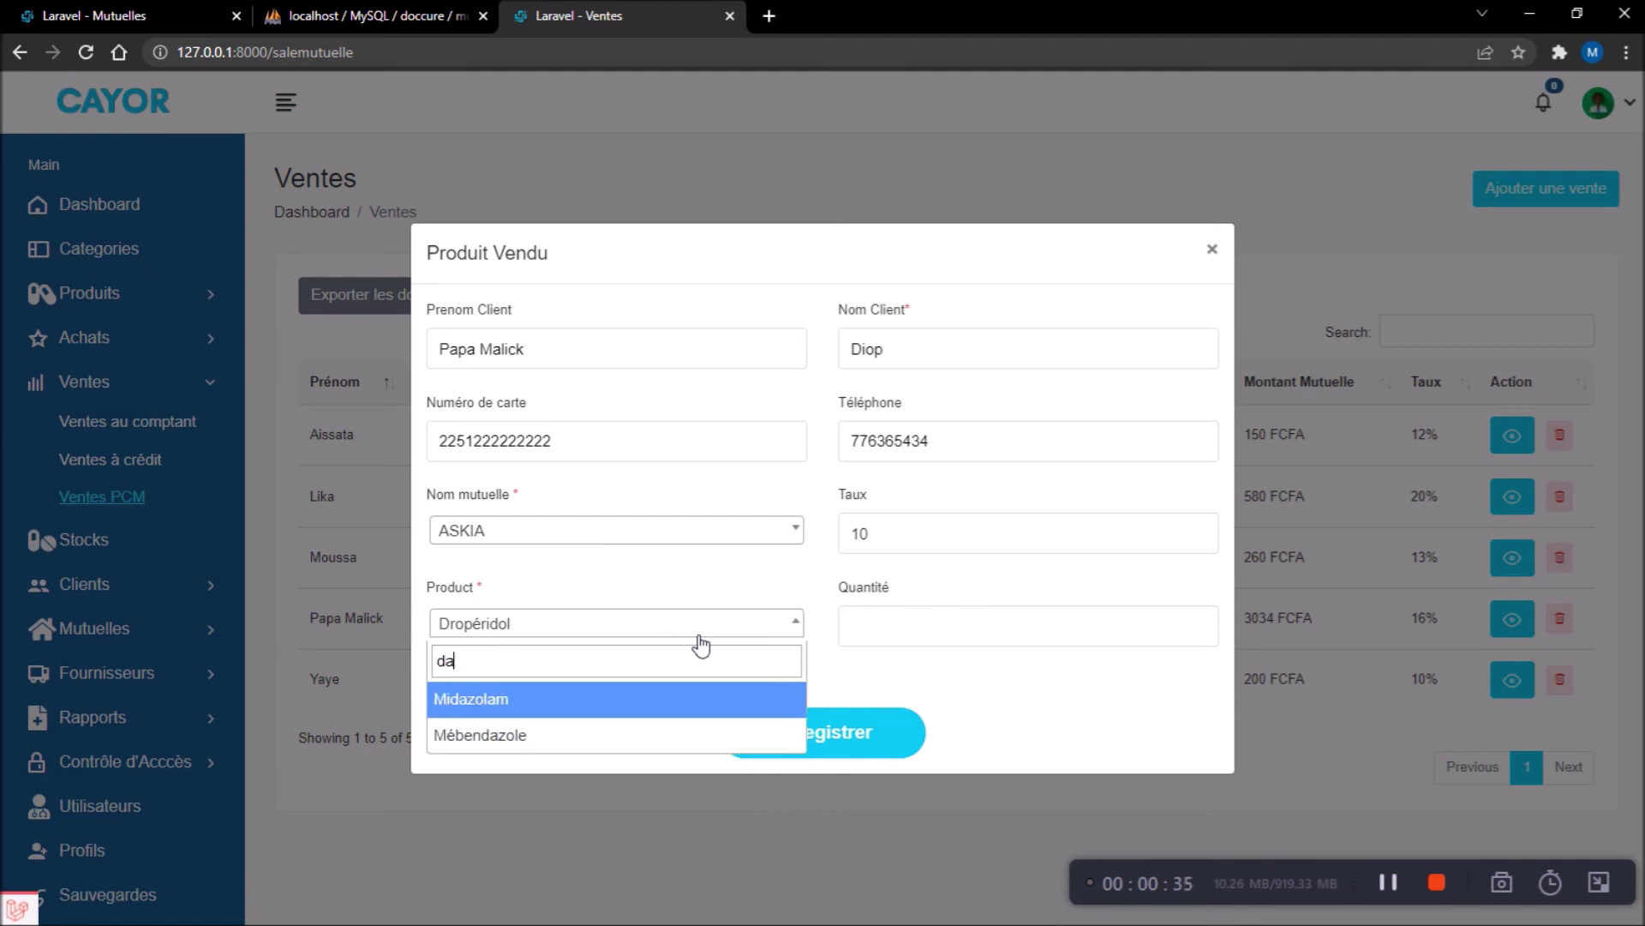
{"action": "type", "text": "fa"}
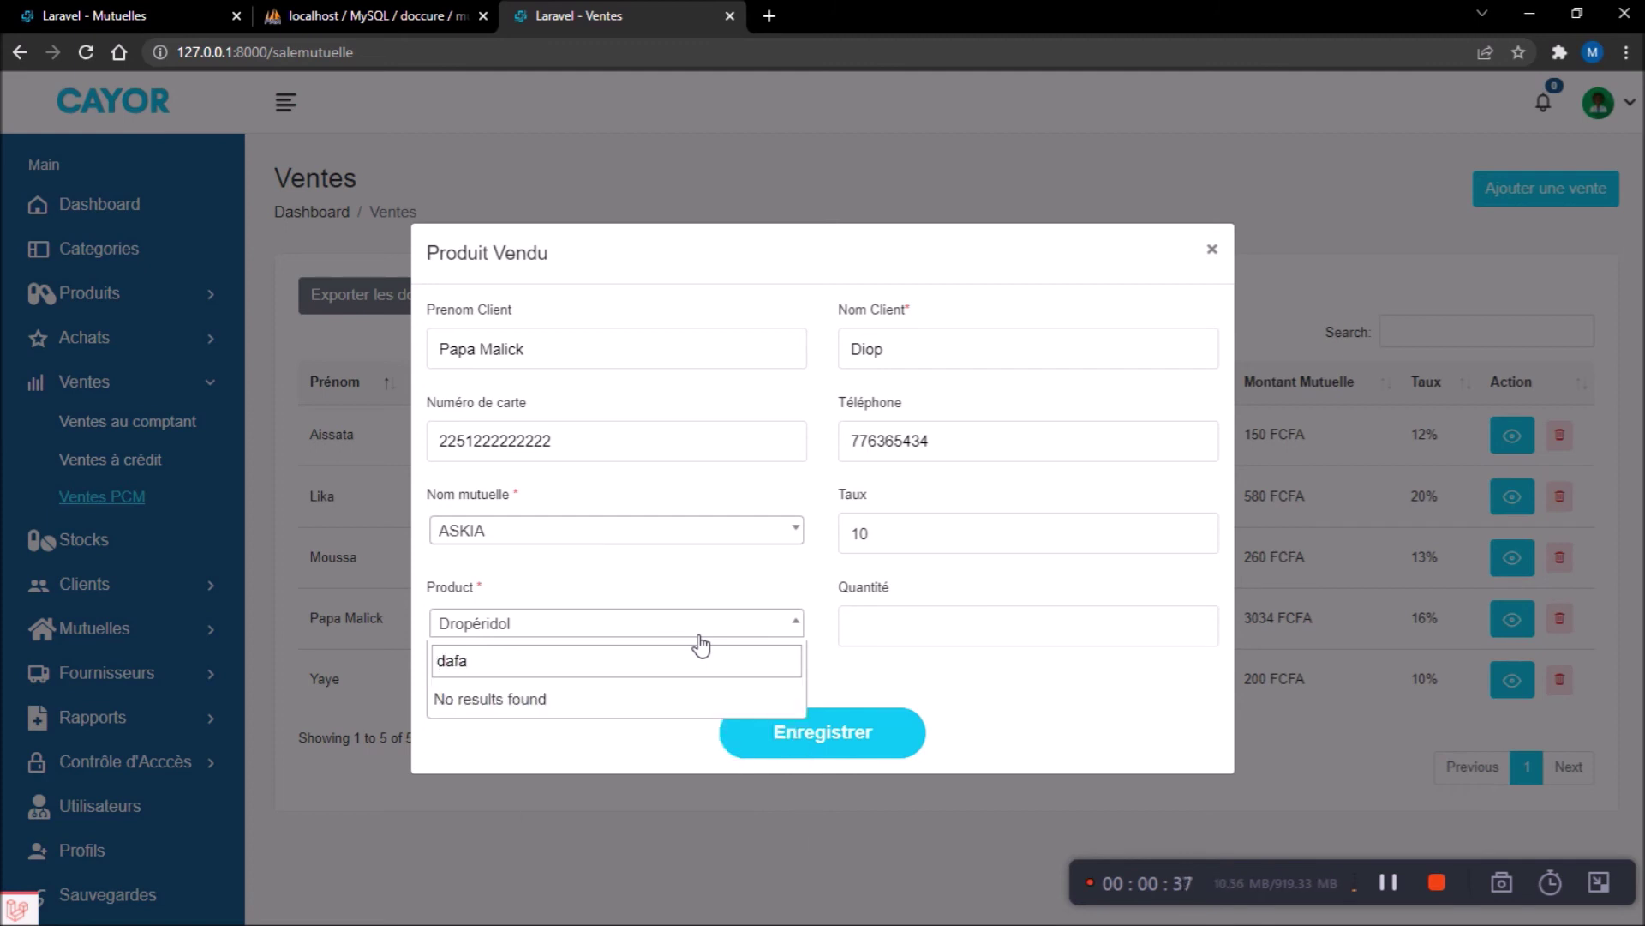
{"action": "key", "text": "BackSpace"}
{"action": "key", "text": "BackSpace"}
{"action": "key", "text": "BackSpace"}
{"action": "key", "text": "BackSpace"}
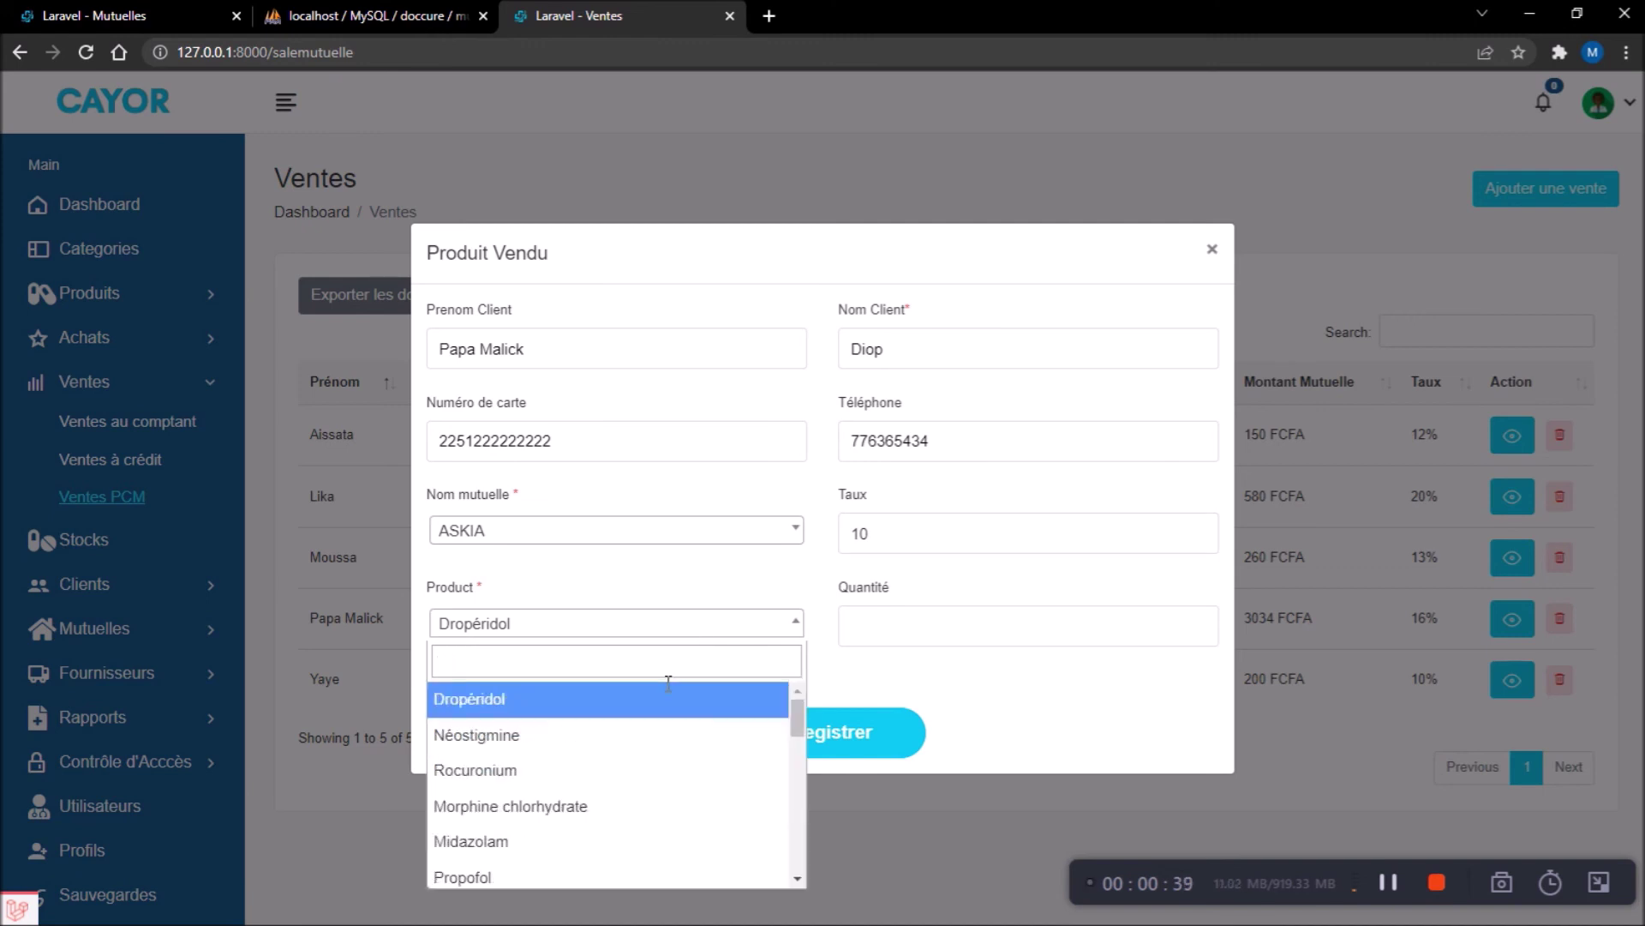
Step: Choose Dropéridol as the product with a Quantité of 10, and save the PCM sale
{"action": "left_click", "coordinate": [648, 707]}
{"action": "left_click", "coordinate": [873, 632]}
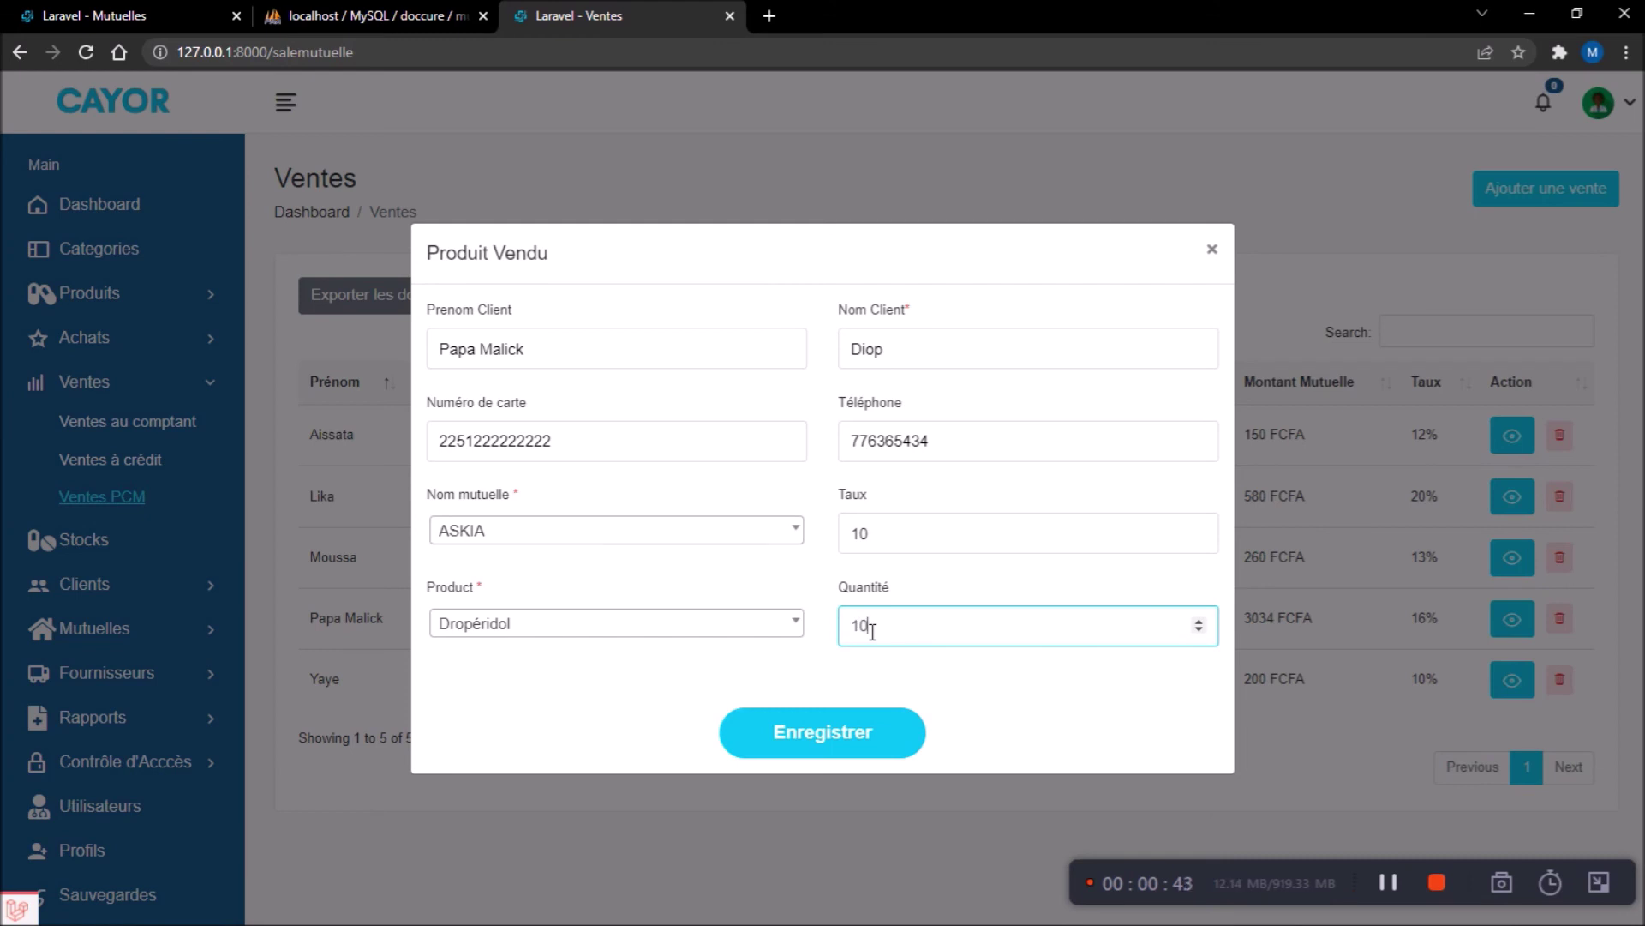
{"action": "left_click", "coordinate": [851, 742]}
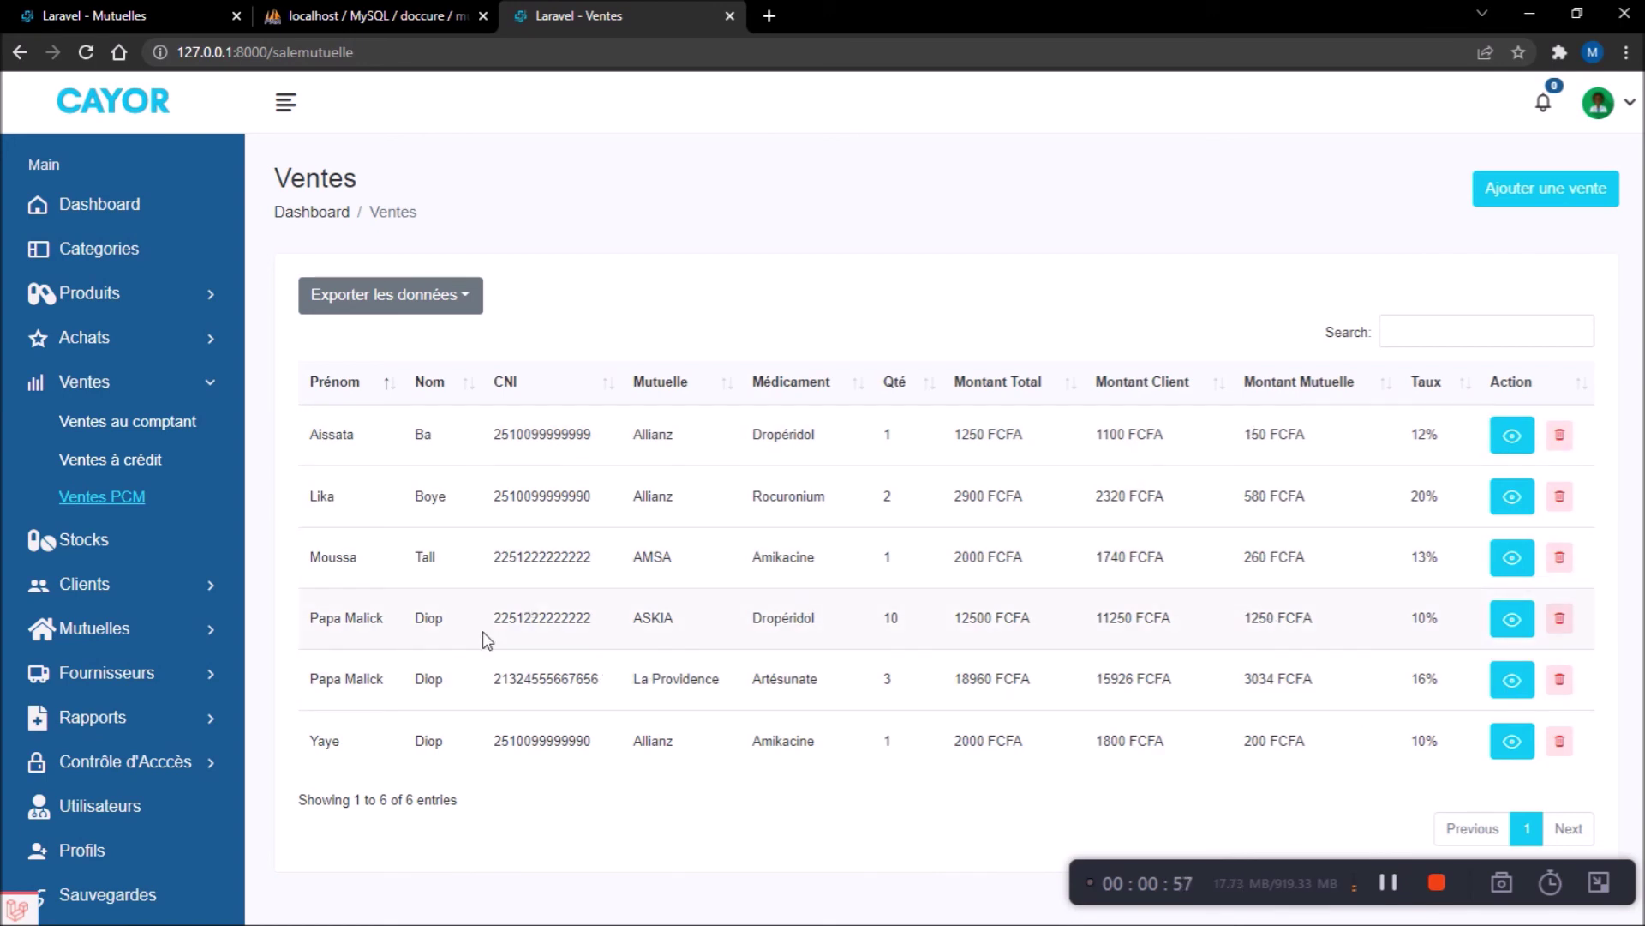
Step: Check the Montant dû for ASKIA in the mutuelles list, and view the products in Rupture de stock
{"action": "left_click", "coordinate": [92, 638]}
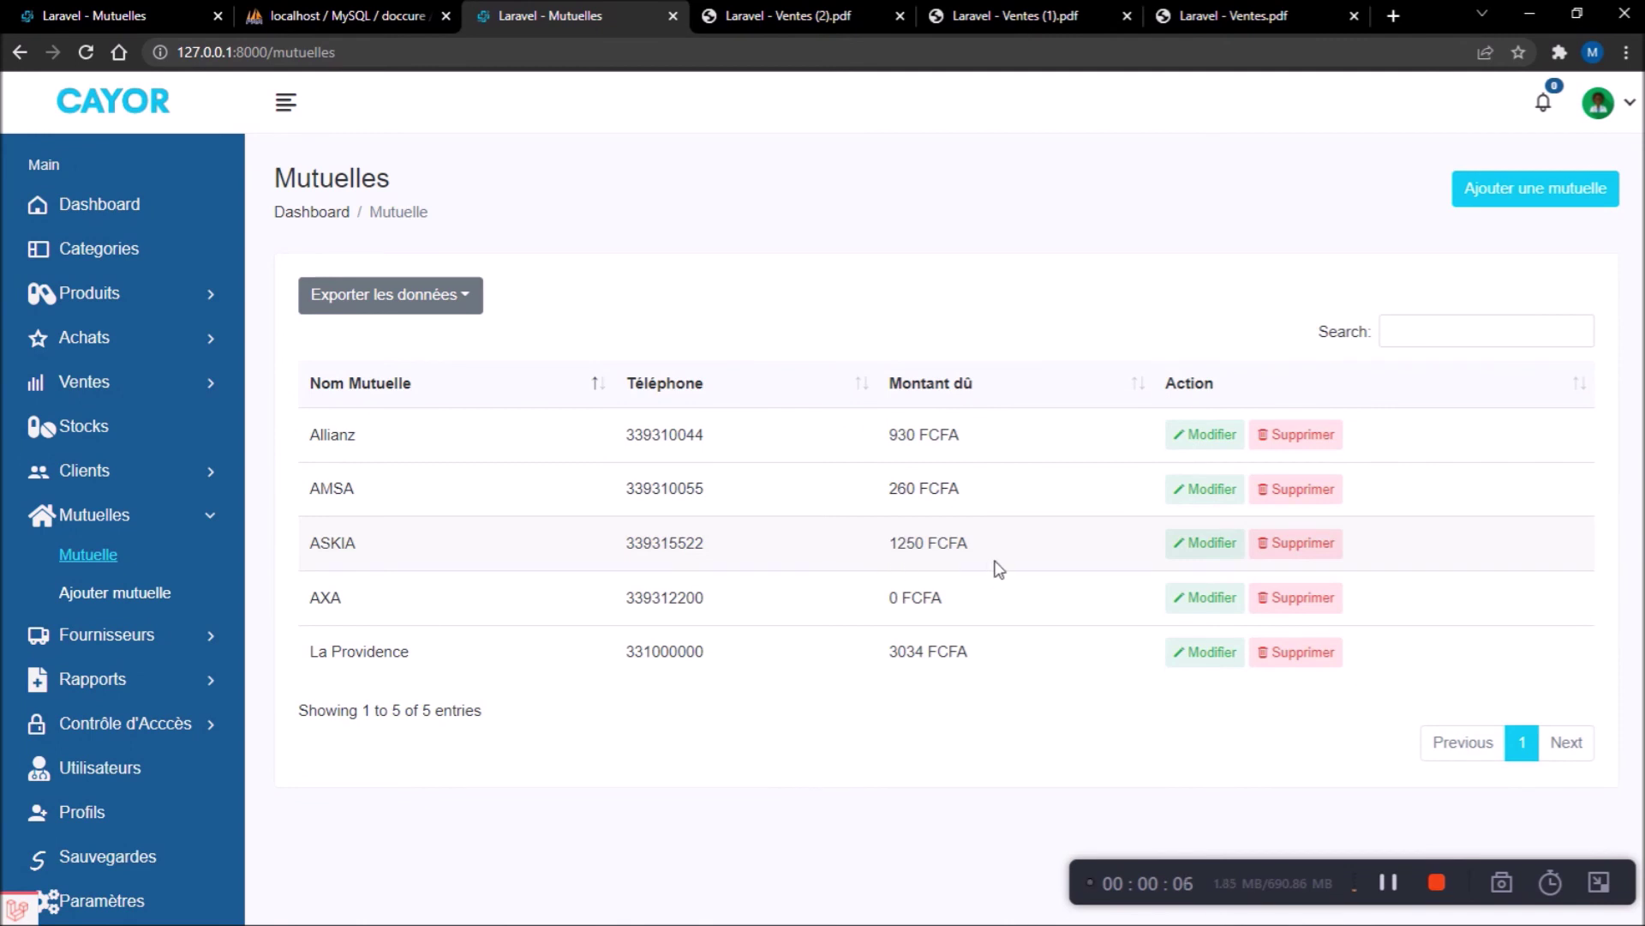
{"action": "left_click", "coordinate": [150, 305]}
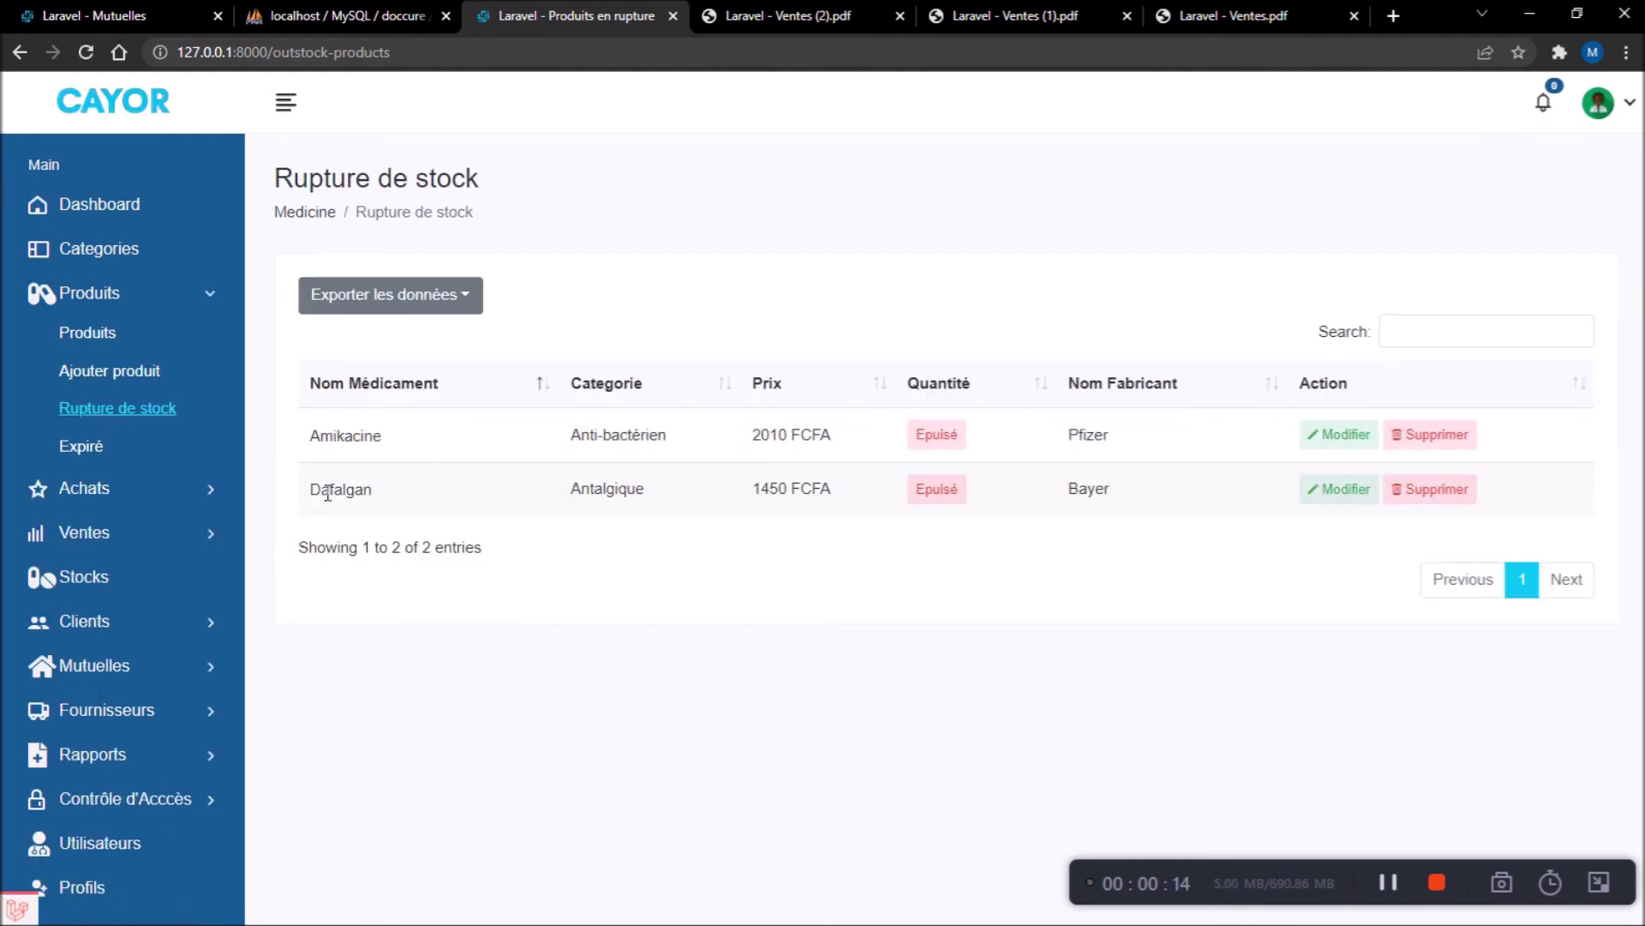
{"action": "left_click_drag", "start_coordinate": [642, 435], "coordinate": [836, 435]}
{"action": "left_click", "coordinate": [842, 691]}
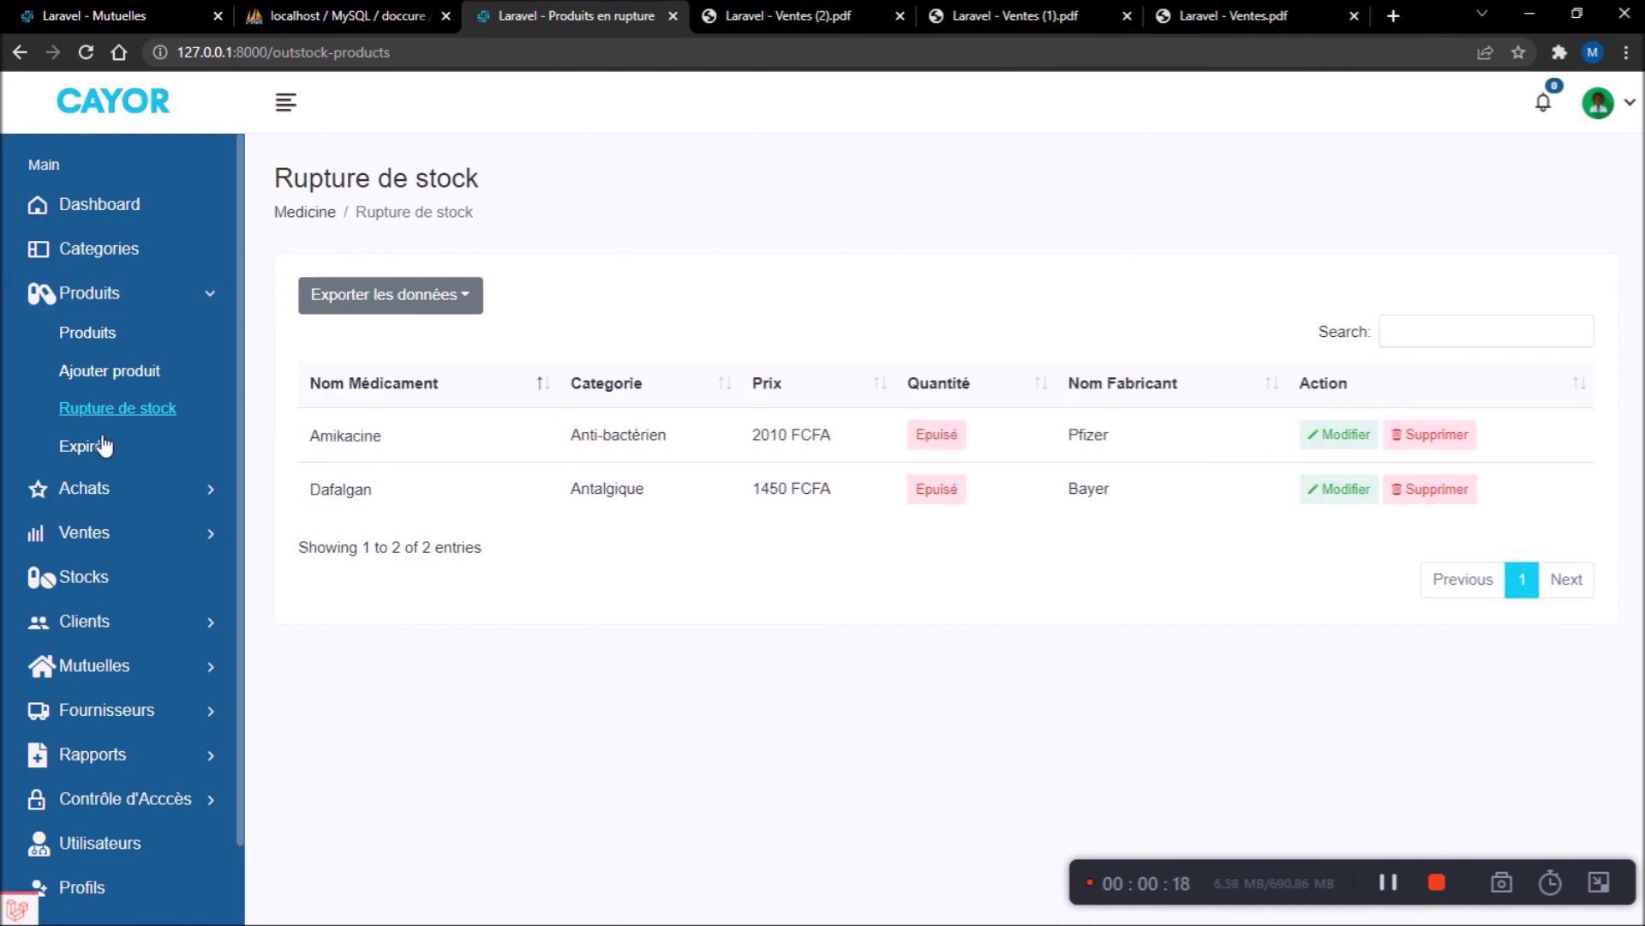
Step: Export the PCM sales list as a PDF and open the downloaded file
{"action": "left_click", "coordinate": [94, 529]}
{"action": "left_click", "coordinate": [93, 495]}
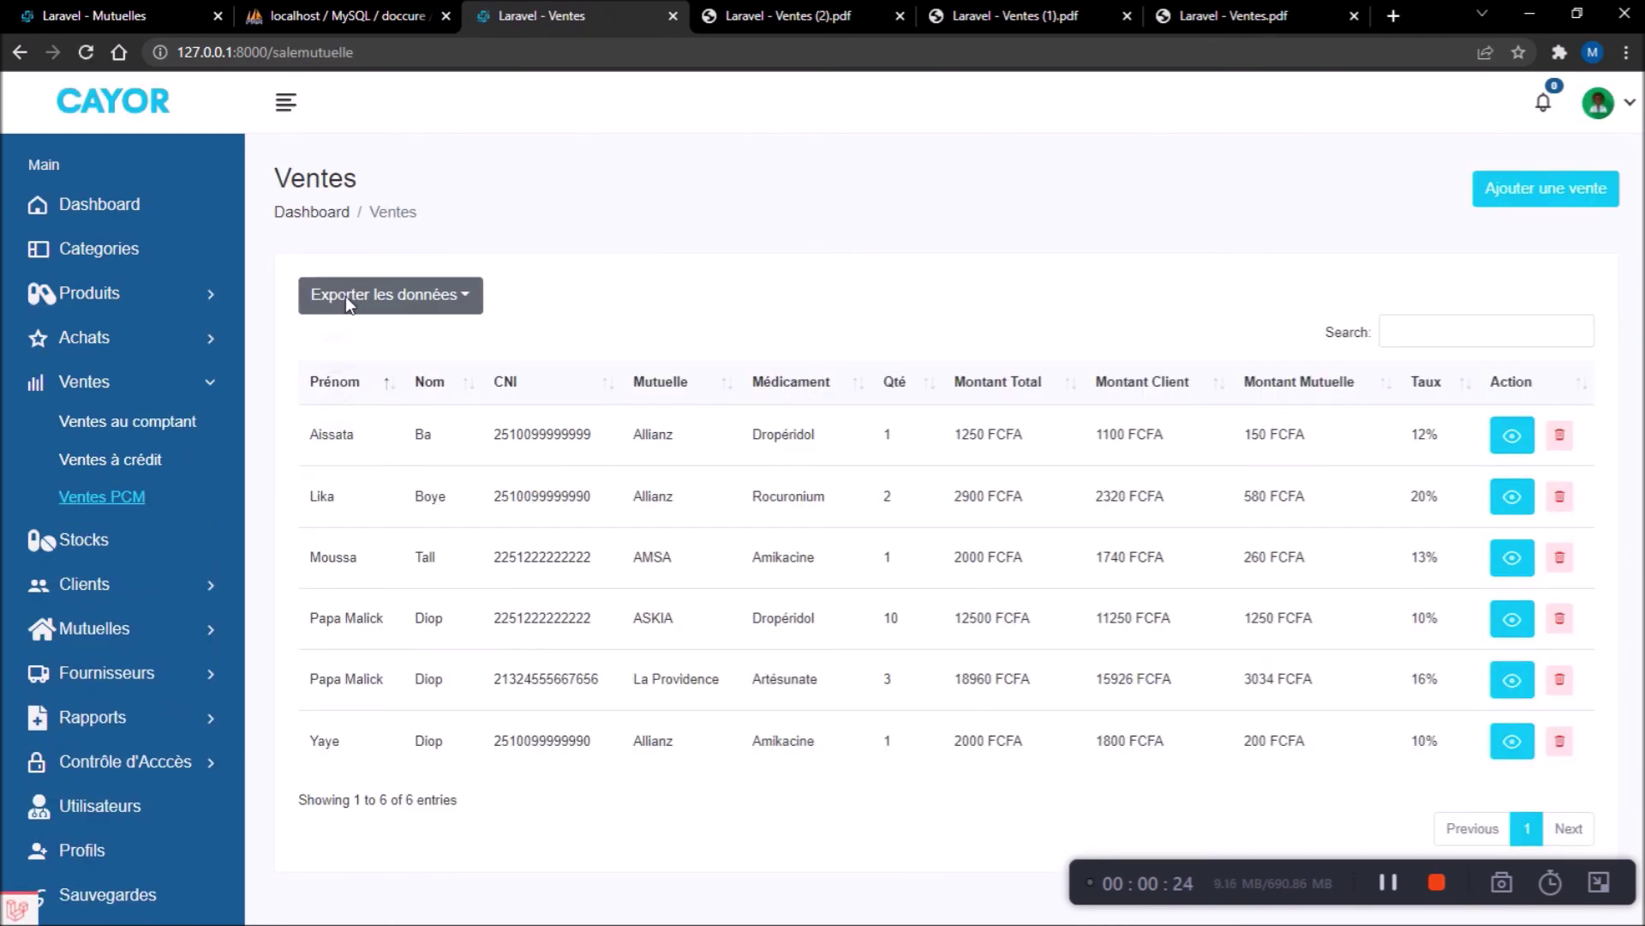
{"action": "left_click", "coordinate": [347, 296]}
{"action": "left_click", "coordinate": [336, 340]}
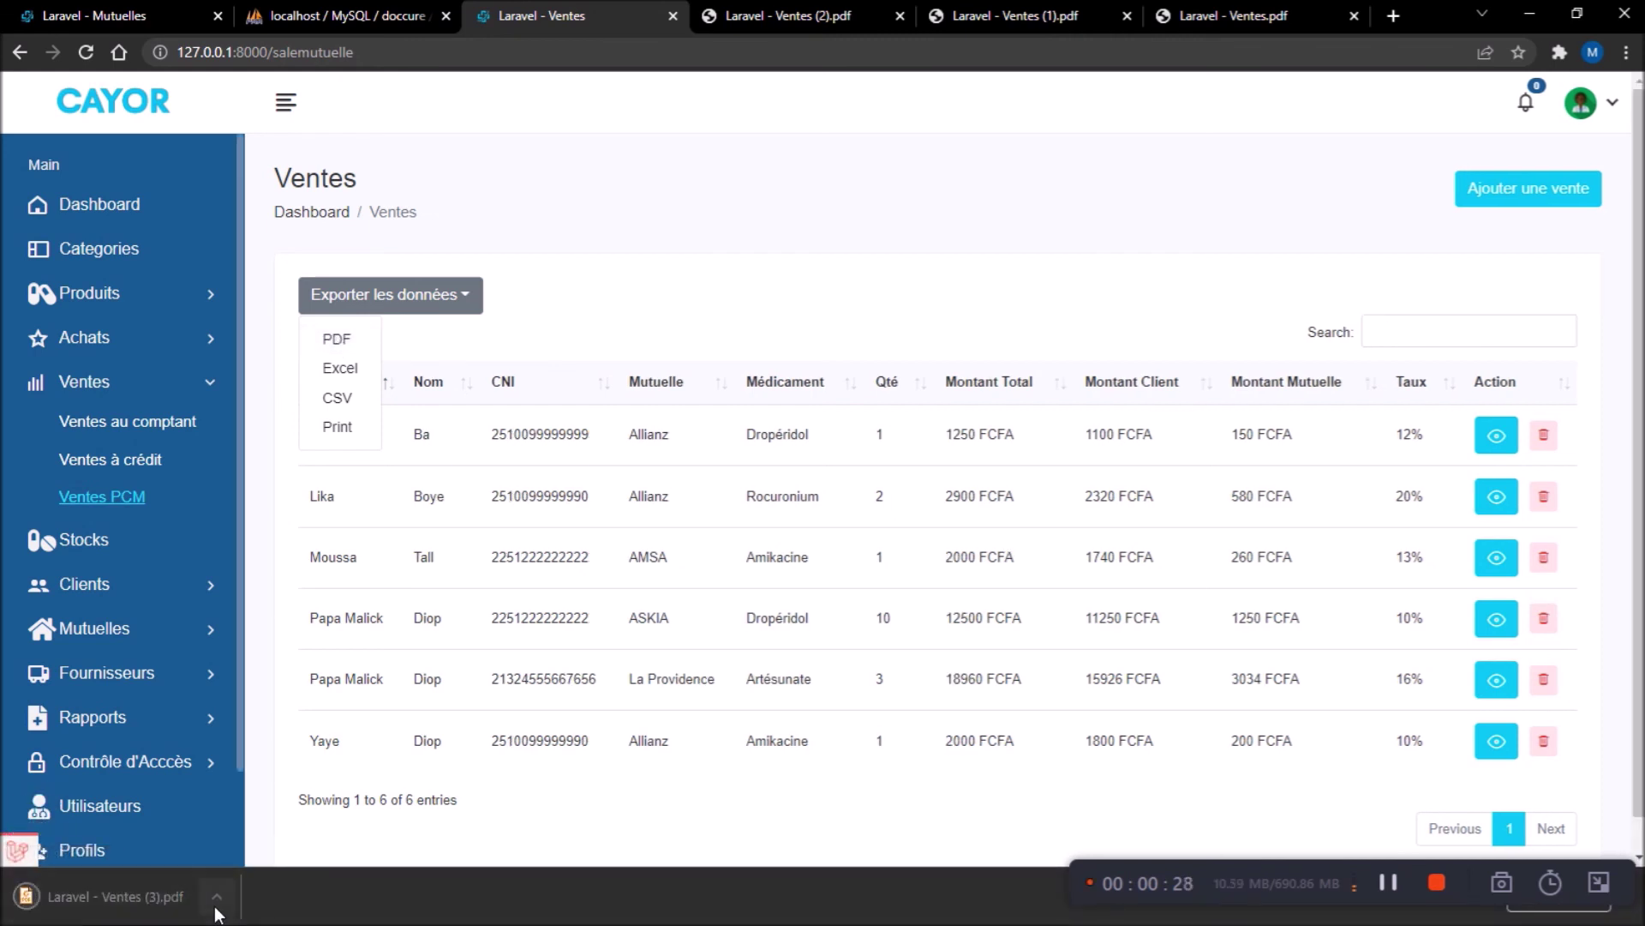
{"action": "left_click", "coordinate": [214, 897]}
{"action": "left_click", "coordinate": [256, 740]}
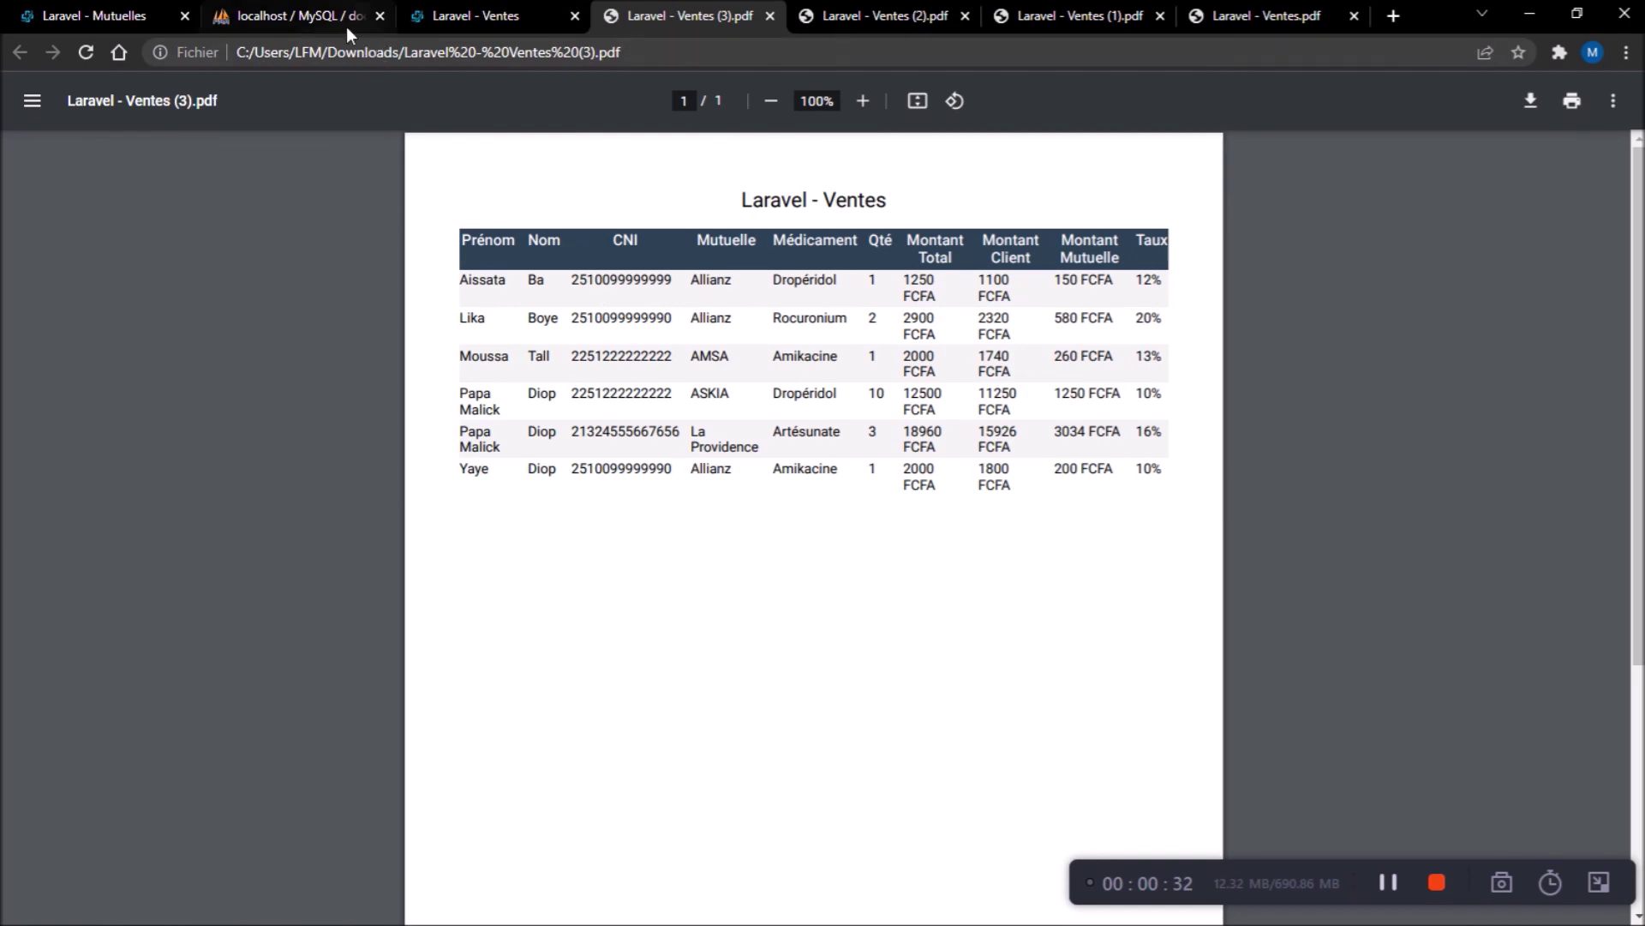
Step: Export the PCM sales list to Excel, view the downloaded workbook without the activation dialog, and minimize it
{"action": "left_click", "coordinate": [456, 11]}
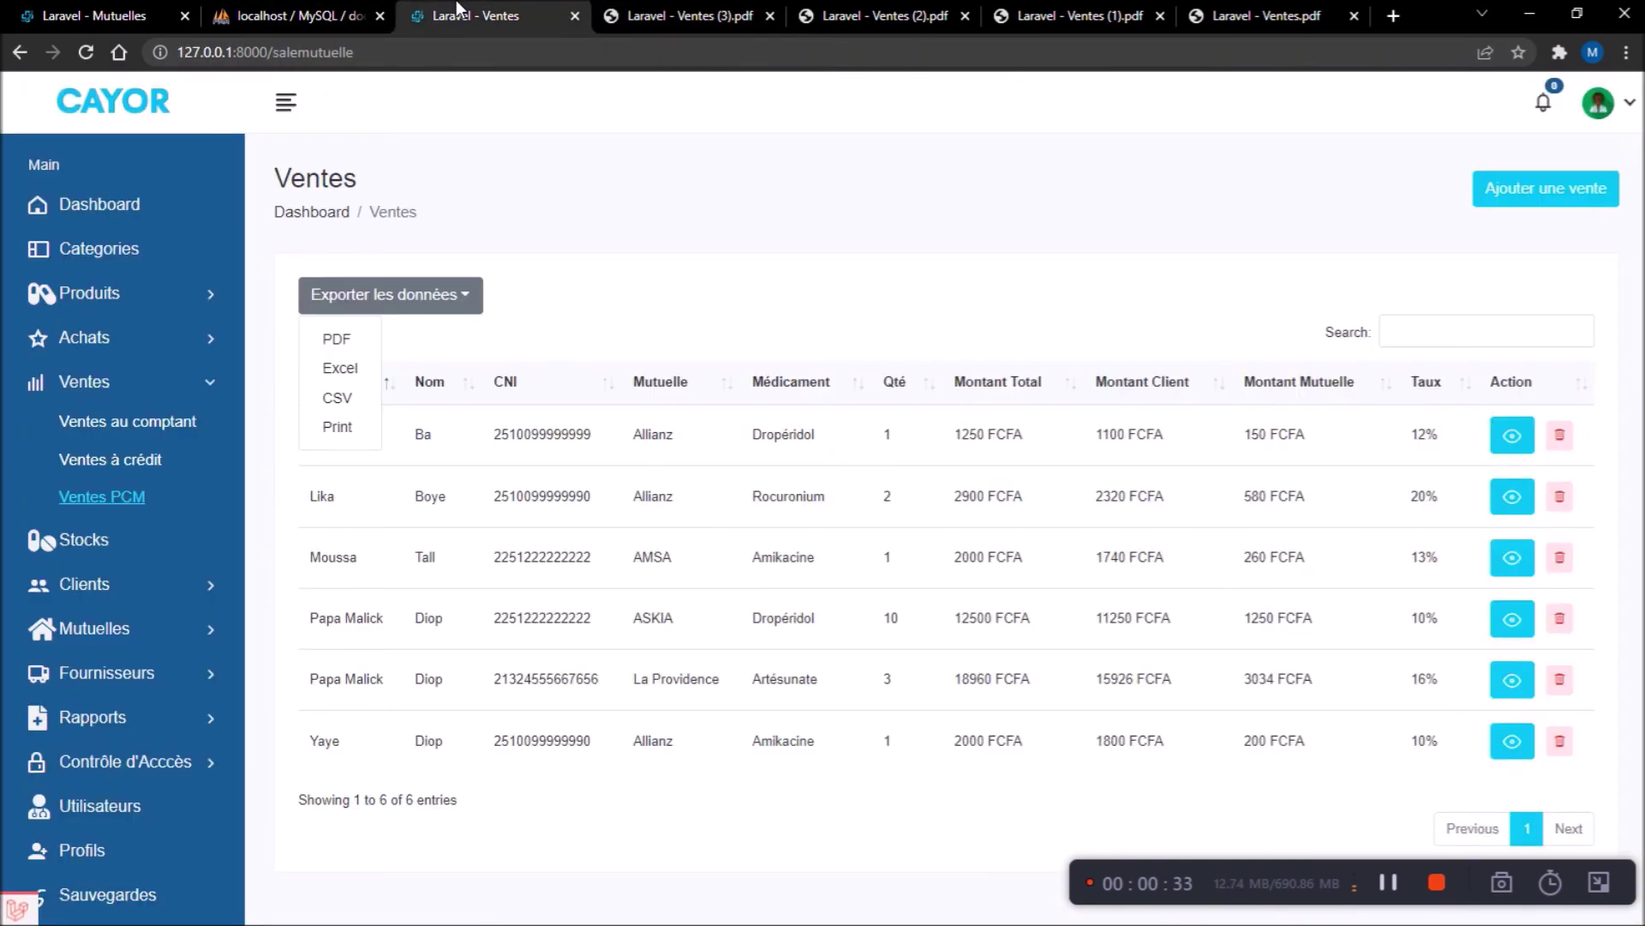
{"action": "left_click", "coordinate": [344, 372]}
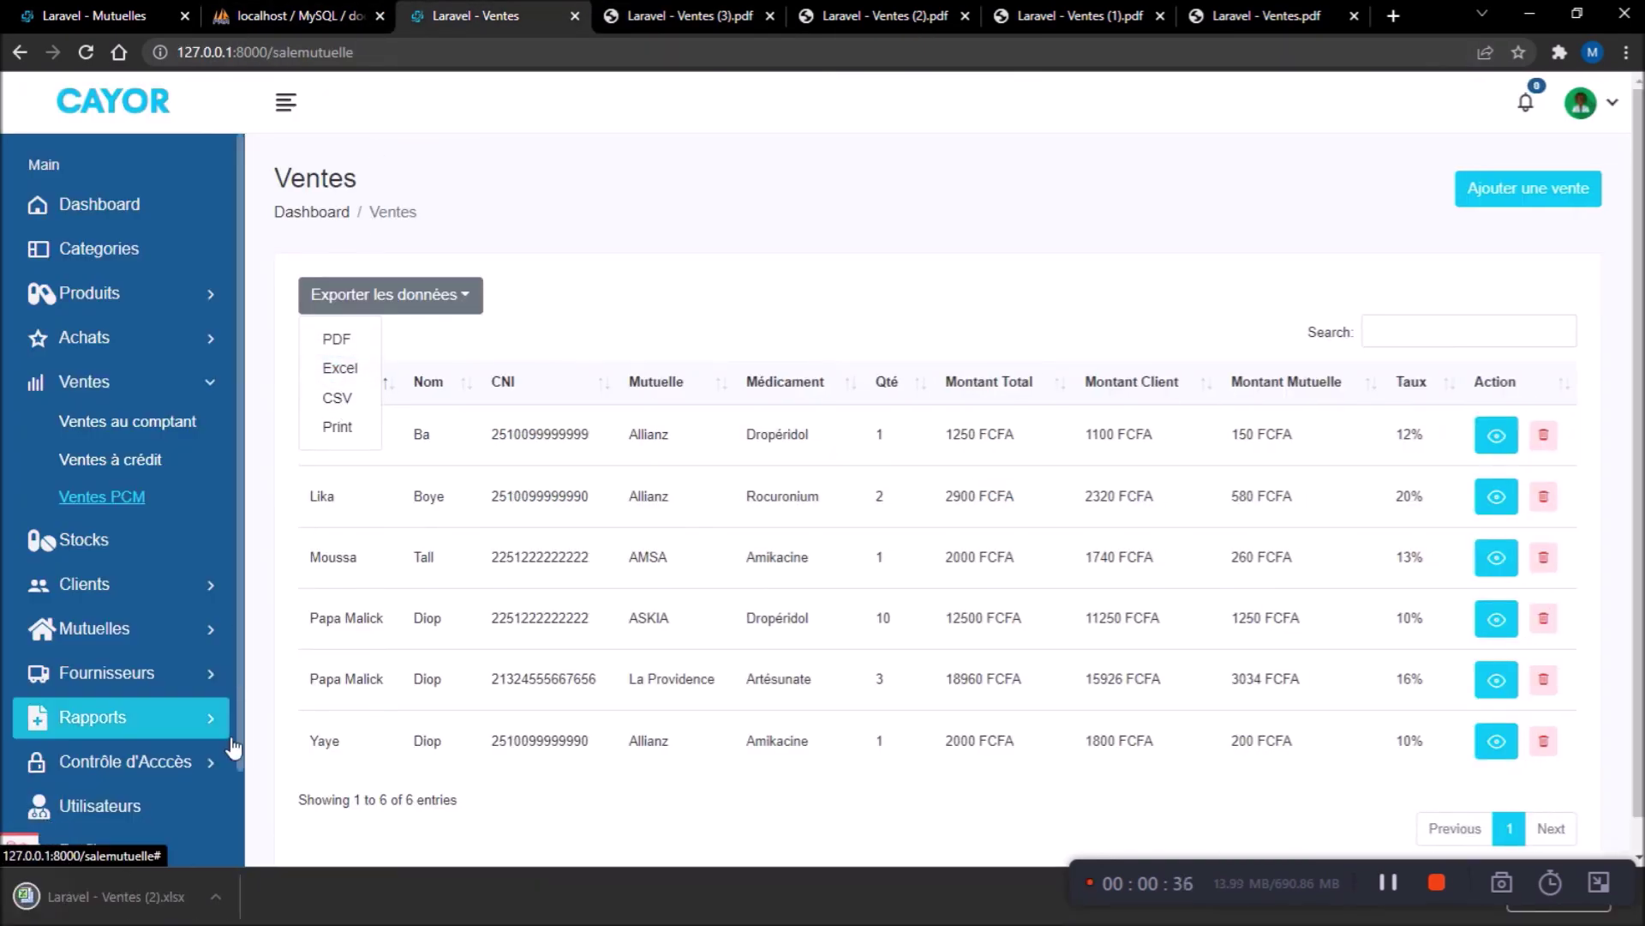
{"action": "left_click", "coordinate": [216, 898]}
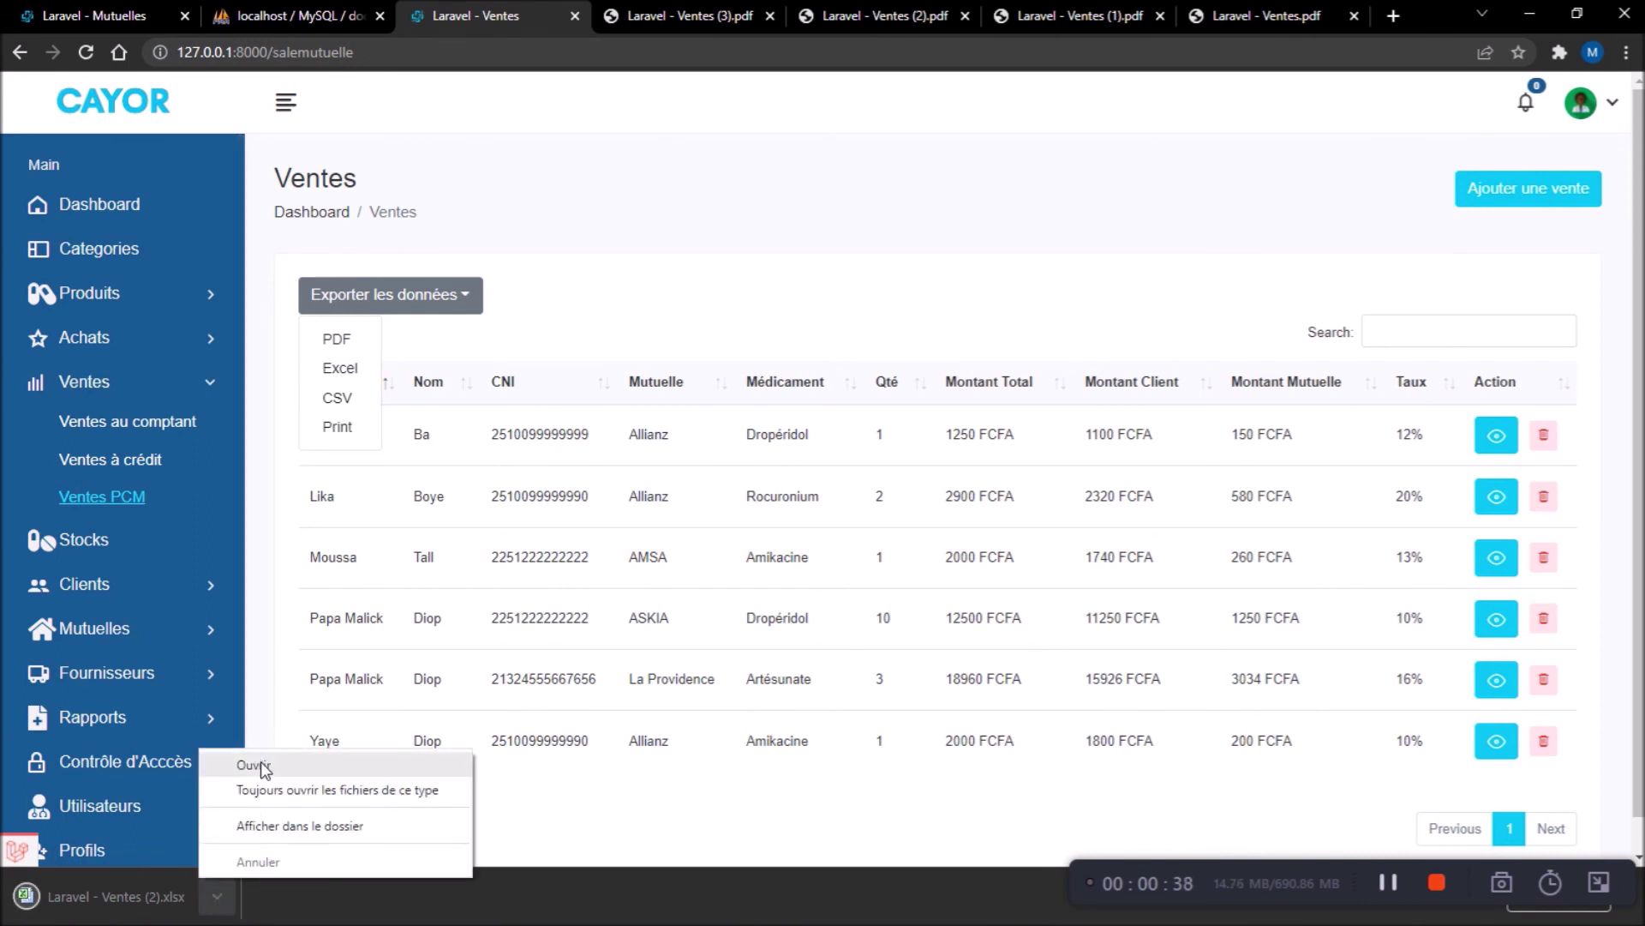
{"action": "left_click", "coordinate": [260, 761]}
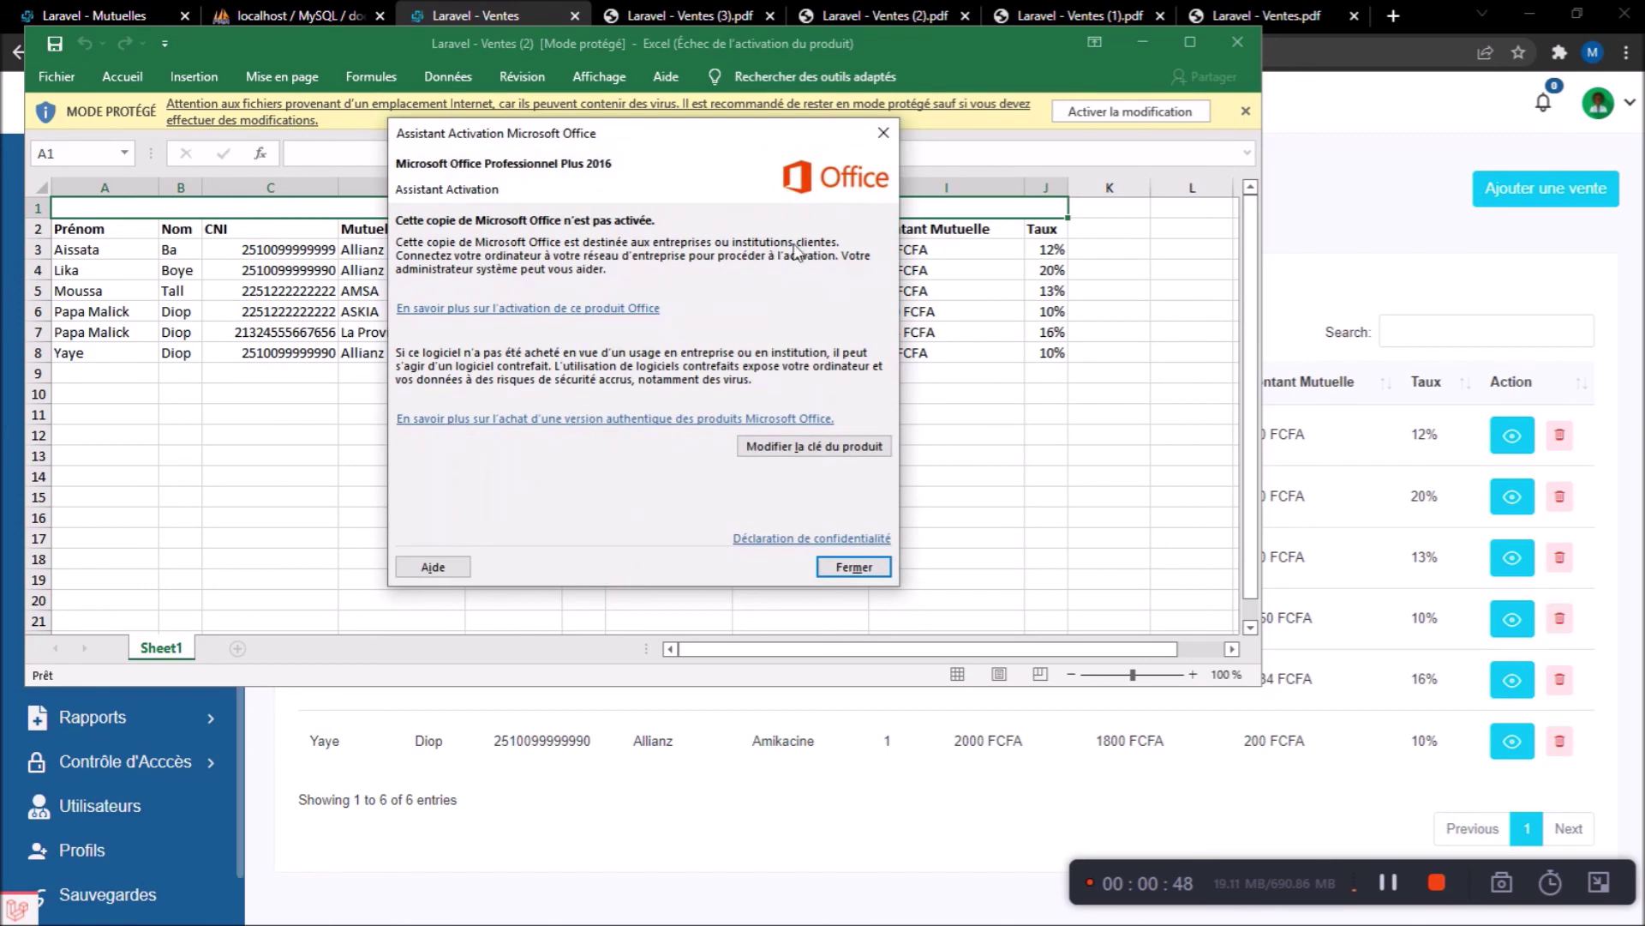
{"action": "left_click", "coordinate": [882, 135]}
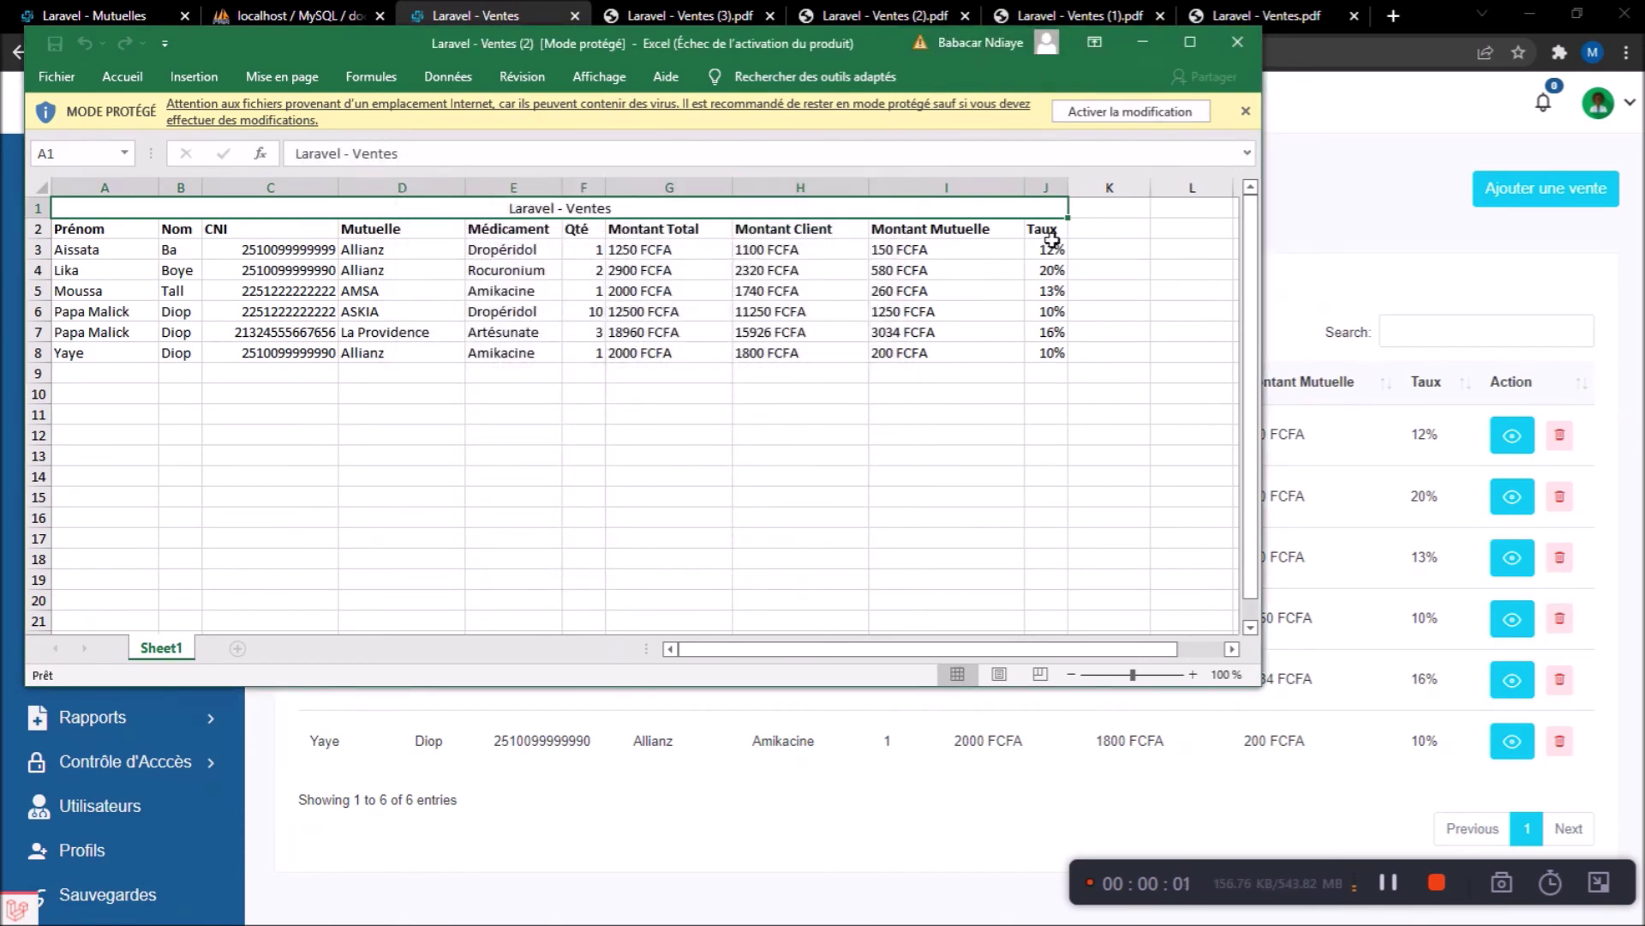
{"action": "left_click", "coordinate": [1139, 40]}
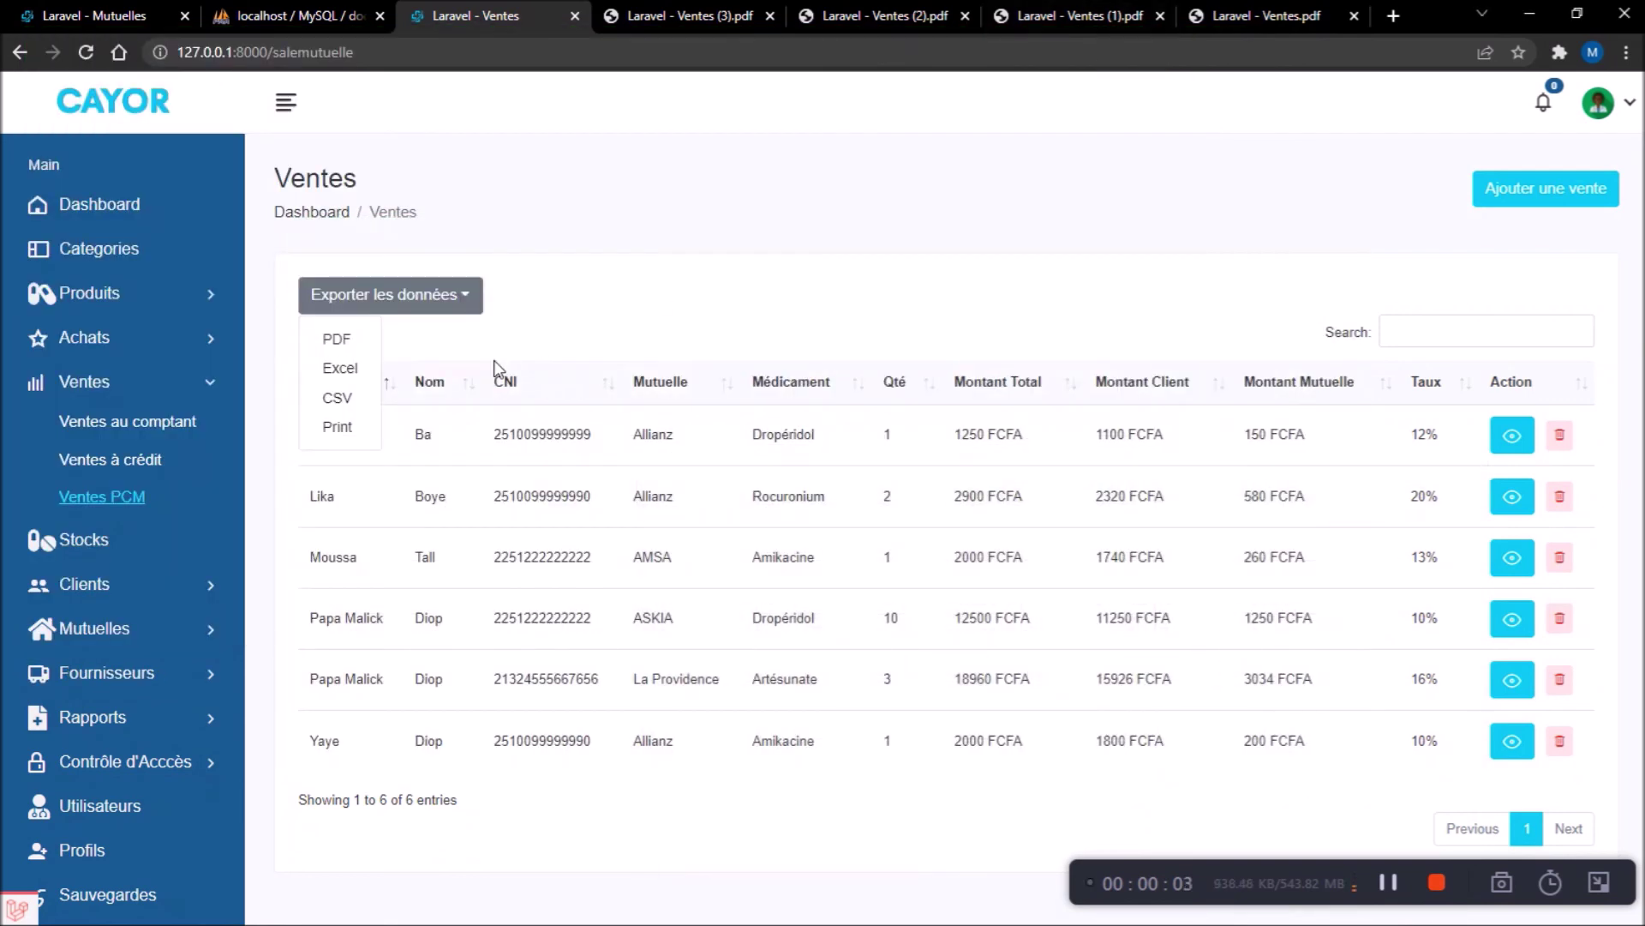
Step: Export the PCM sales list as CSV, open the downloaded file, and minimize the spreadsheet windows
{"action": "left_click", "coordinate": [350, 410]}
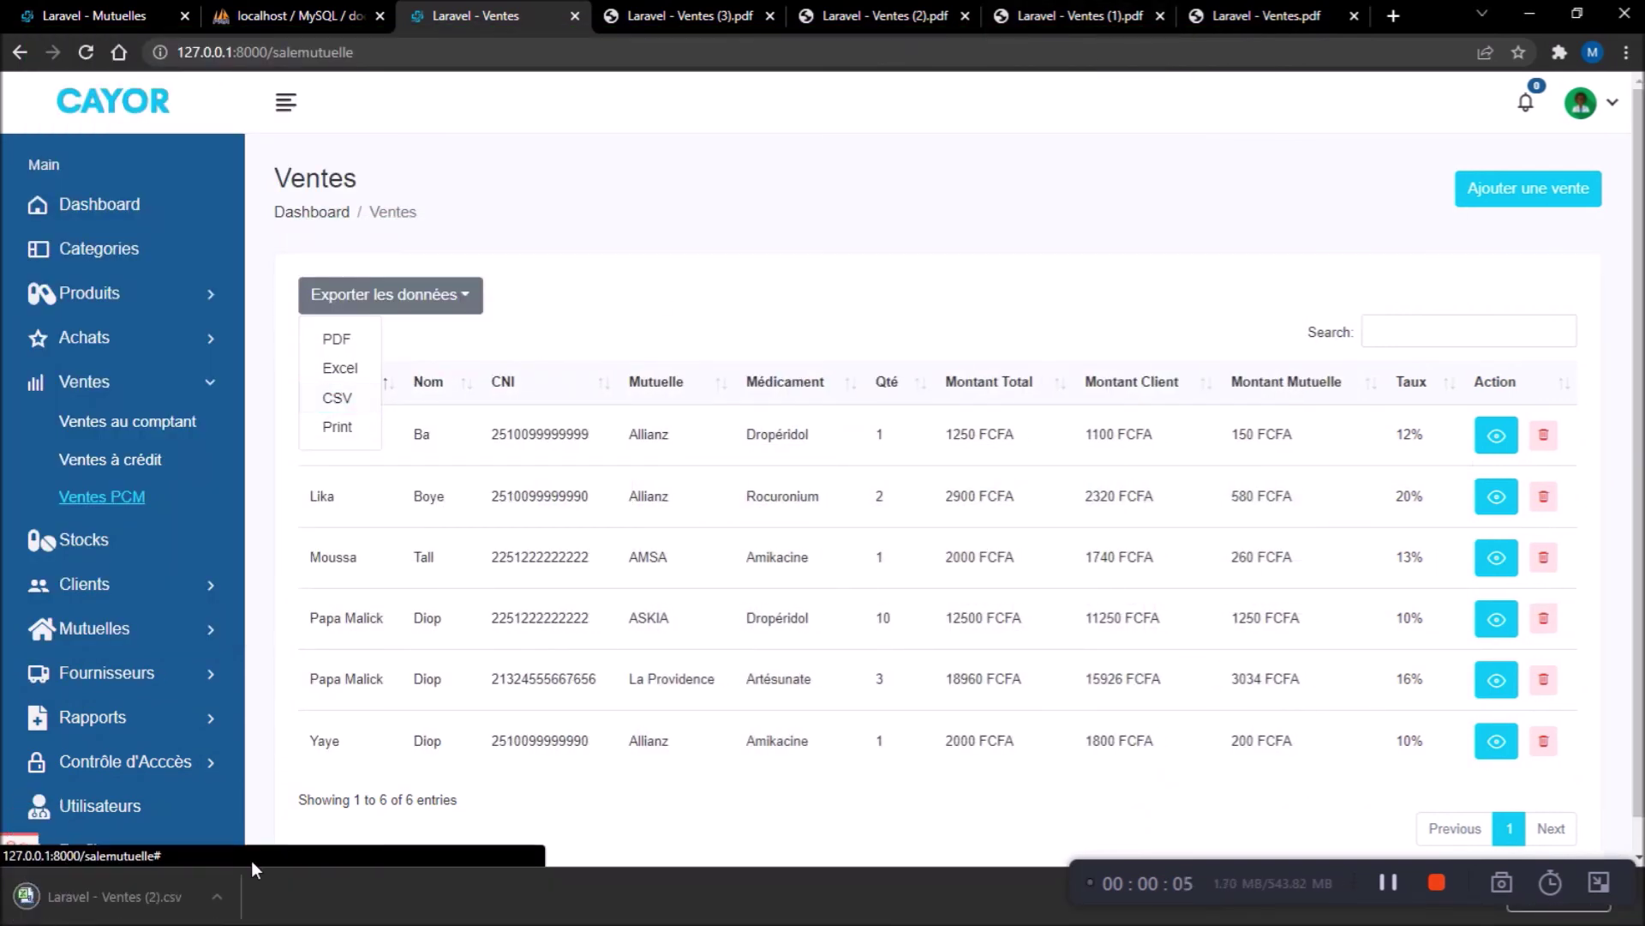
{"action": "left_click", "coordinate": [215, 886]}
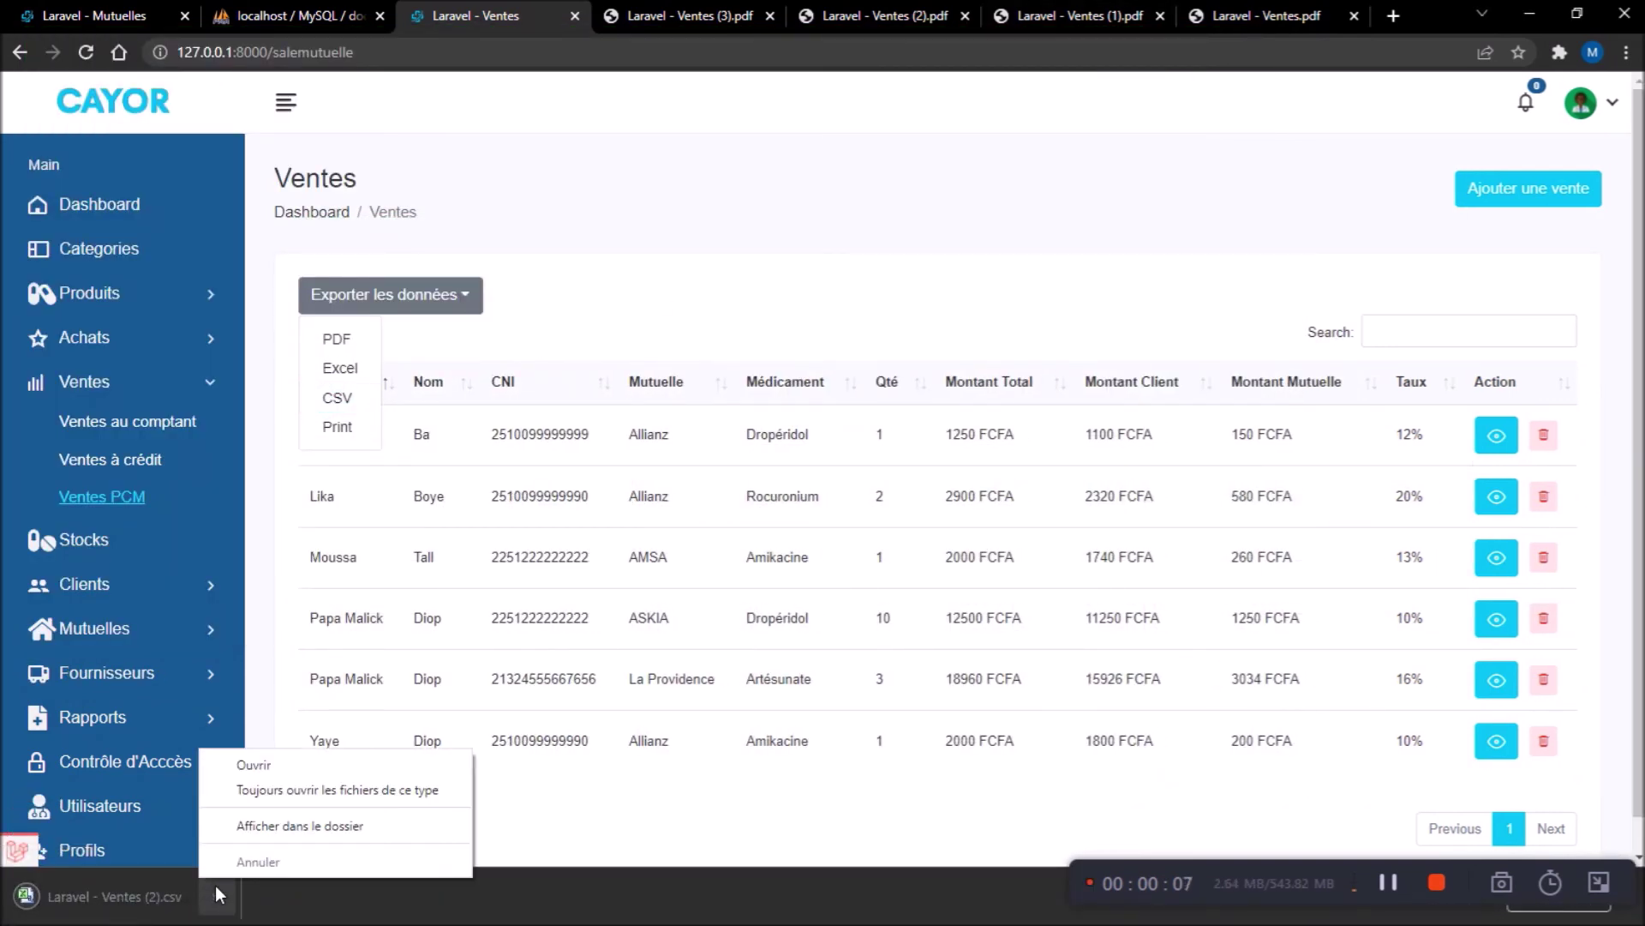
{"action": "left_click", "coordinate": [257, 766]}
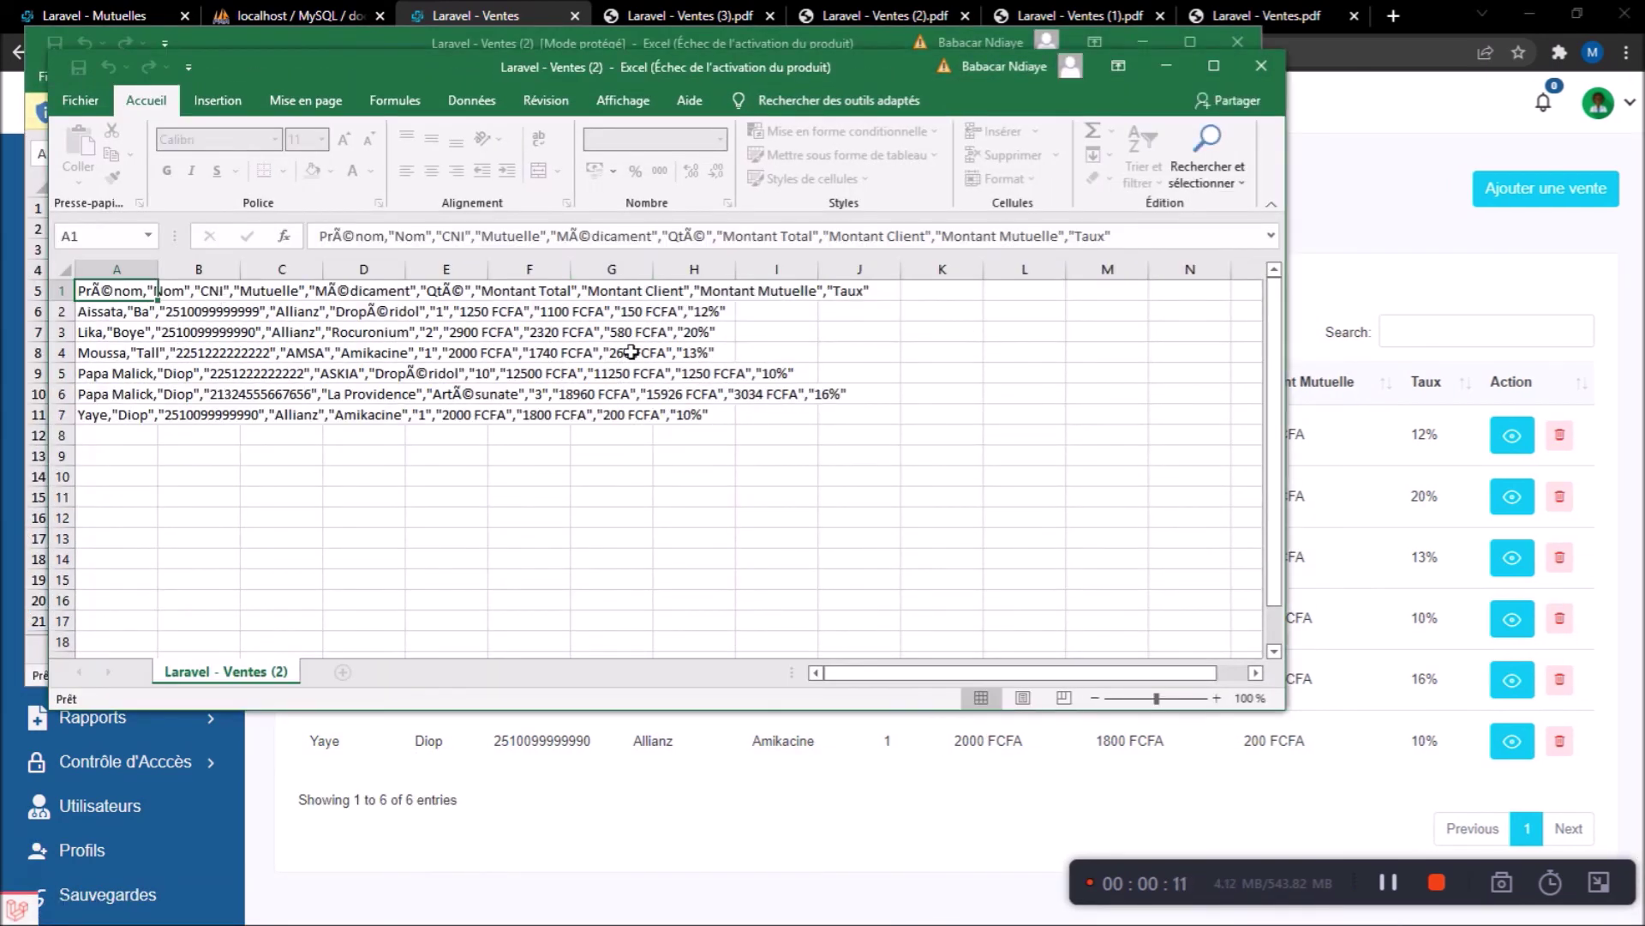
{"action": "left_click", "coordinate": [1167, 65]}
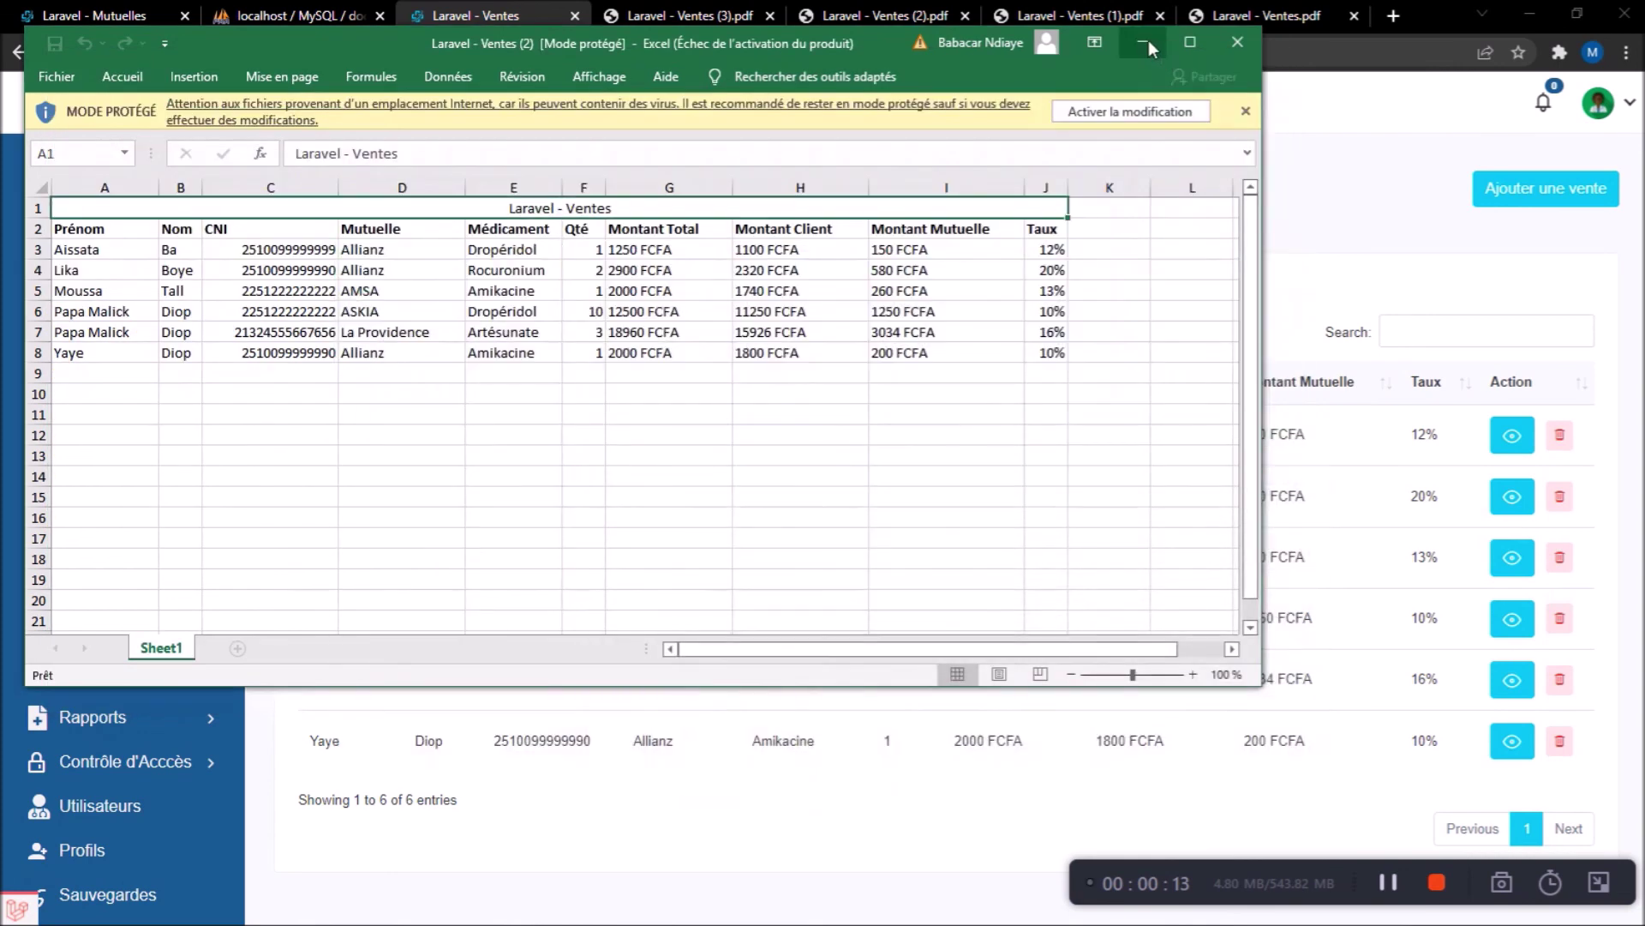
{"action": "left_click", "coordinate": [1144, 42]}
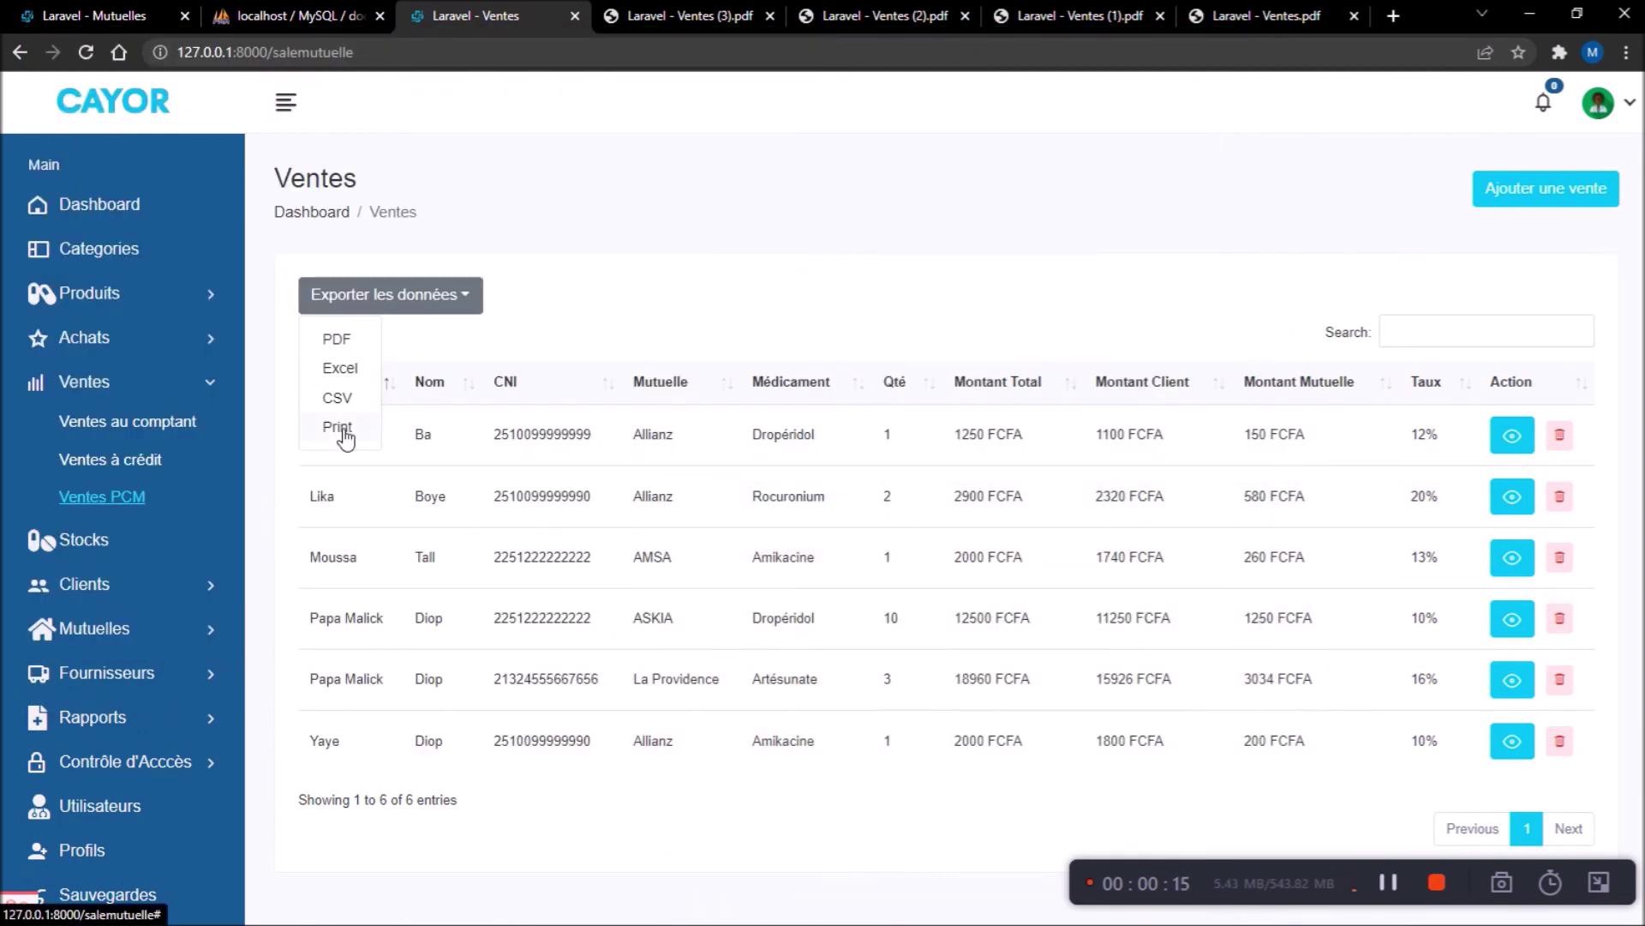
Step: Preview the printout of the PCM sales list, cancel printing, and close the export options
{"action": "left_click", "coordinate": [341, 429]}
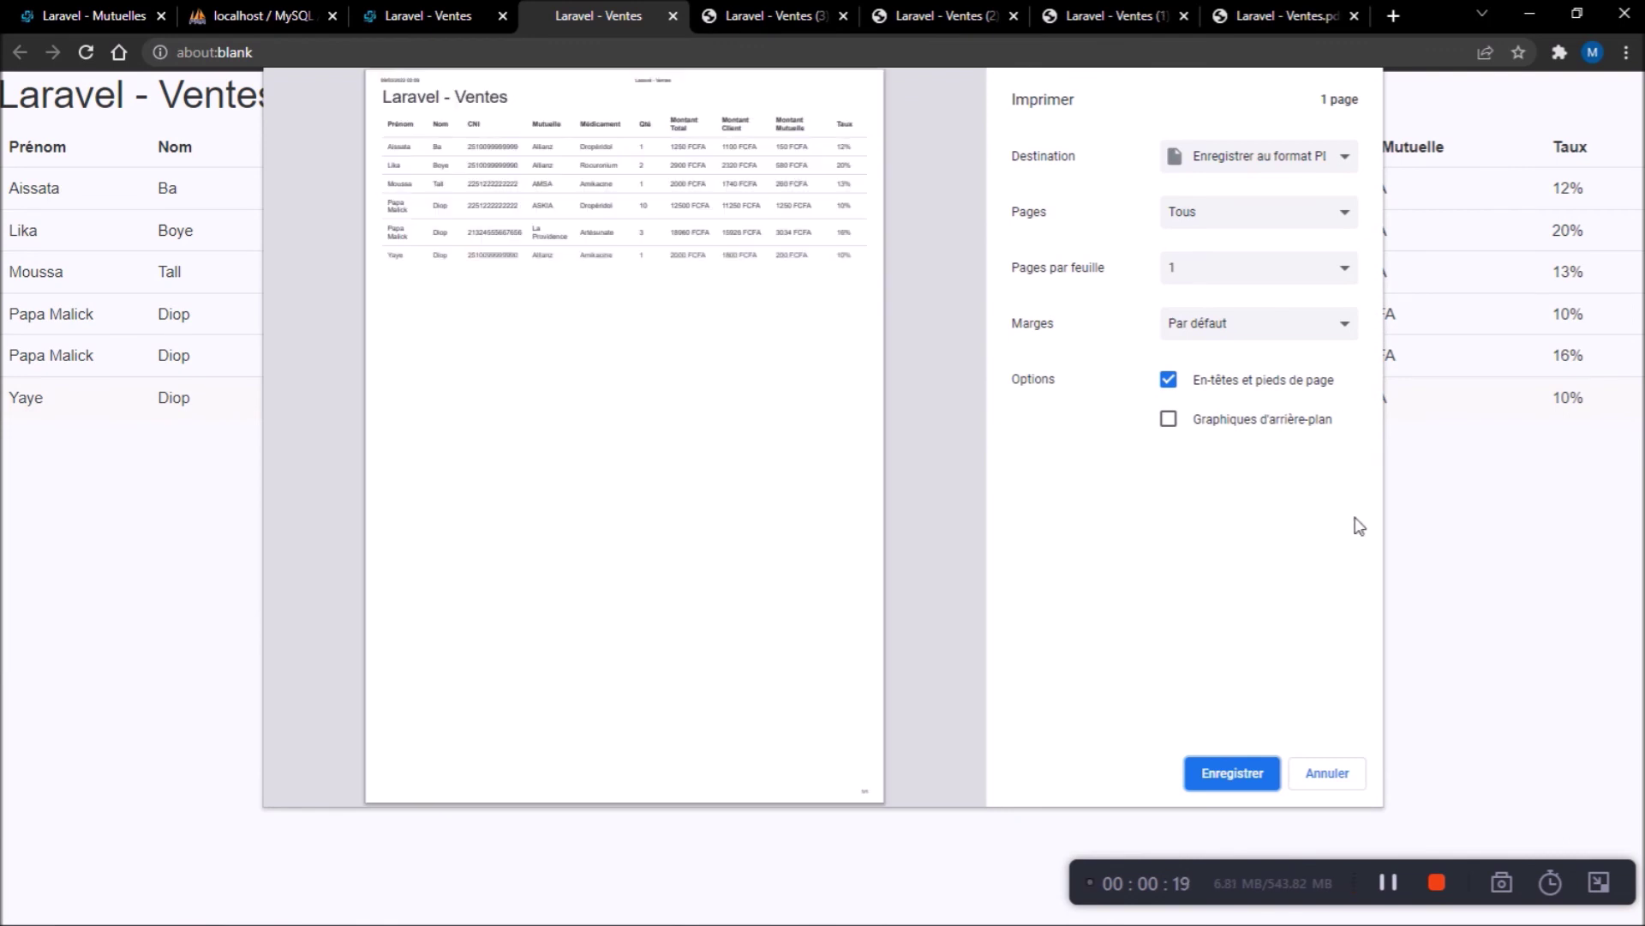
{"action": "left_click", "coordinate": [1340, 784]}
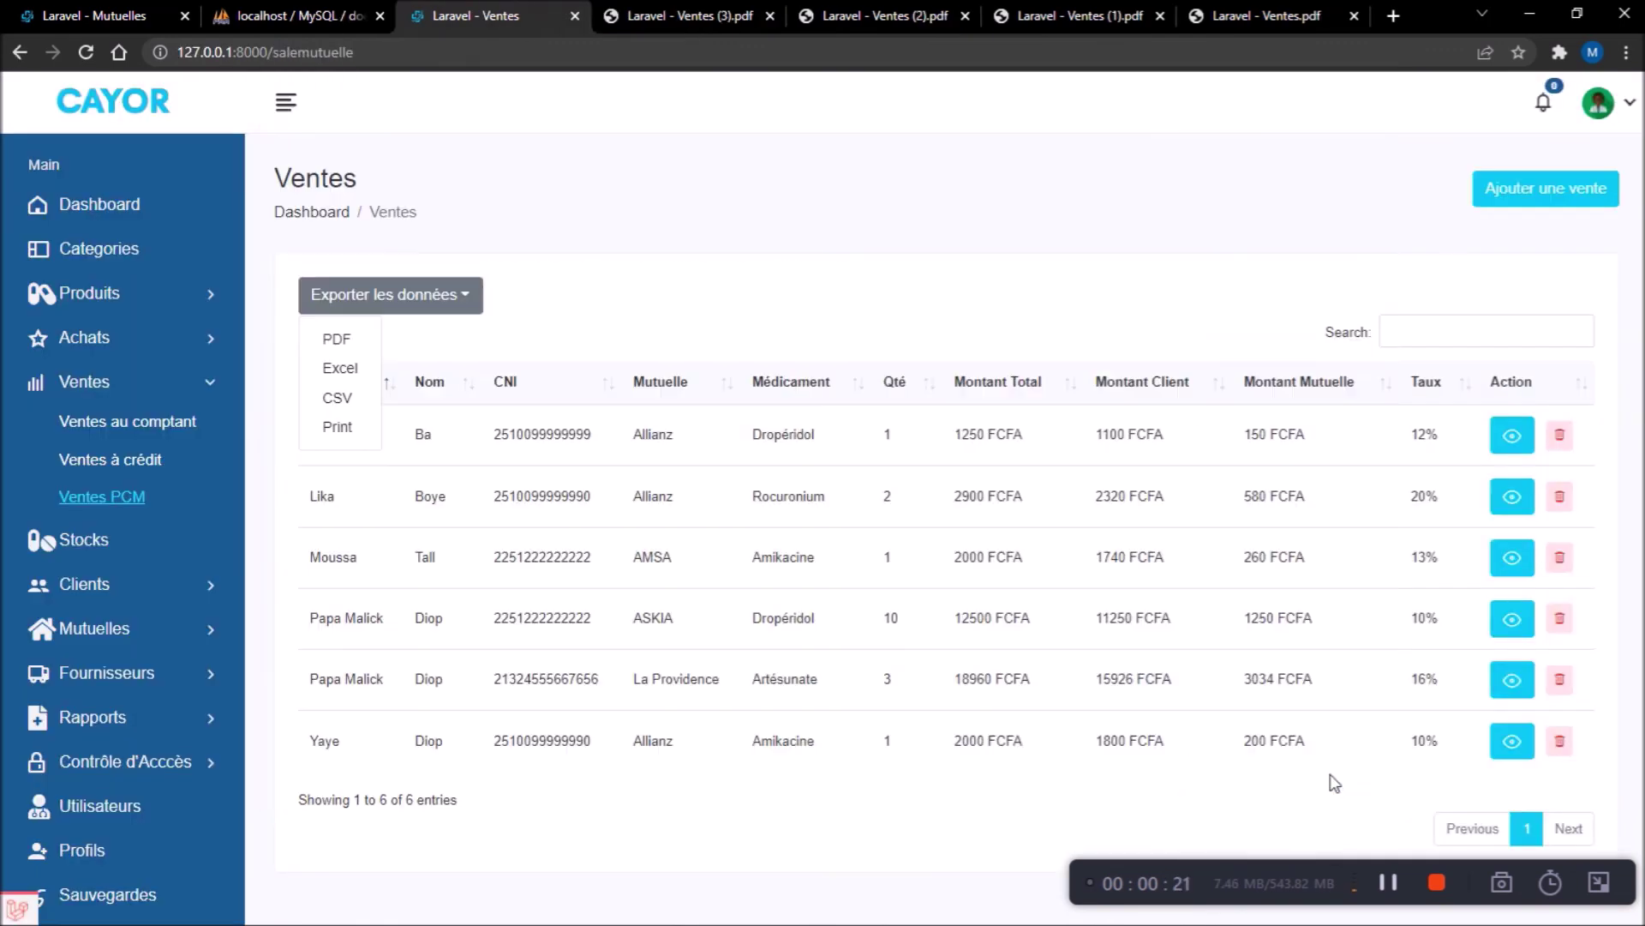
{"action": "left_click", "coordinate": [680, 213]}
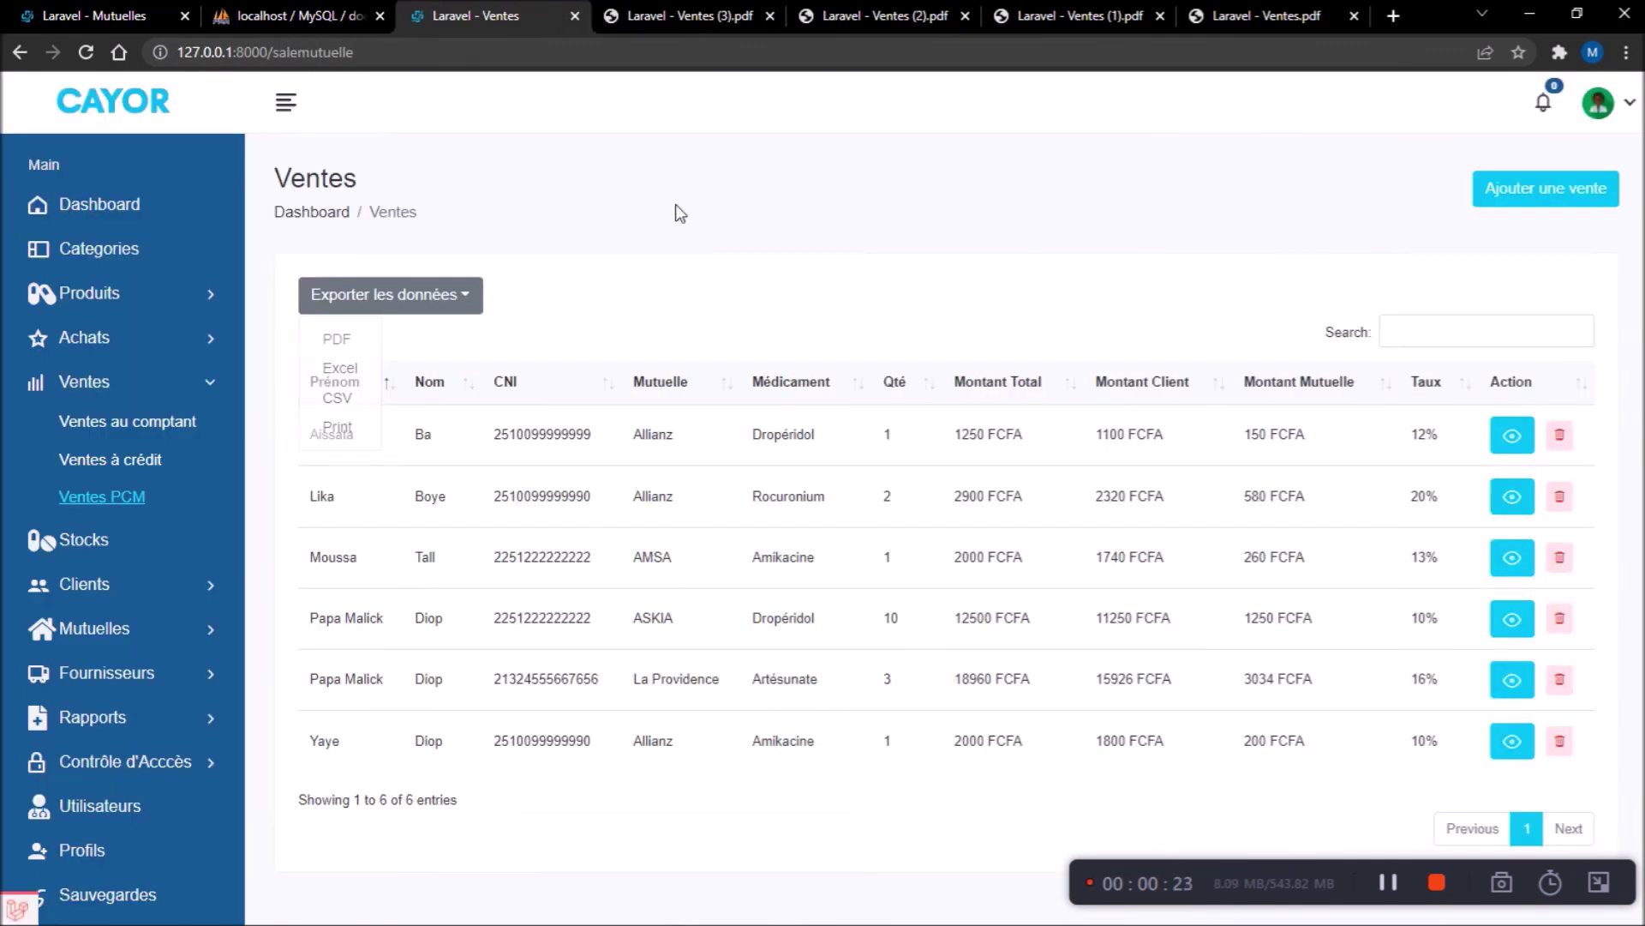